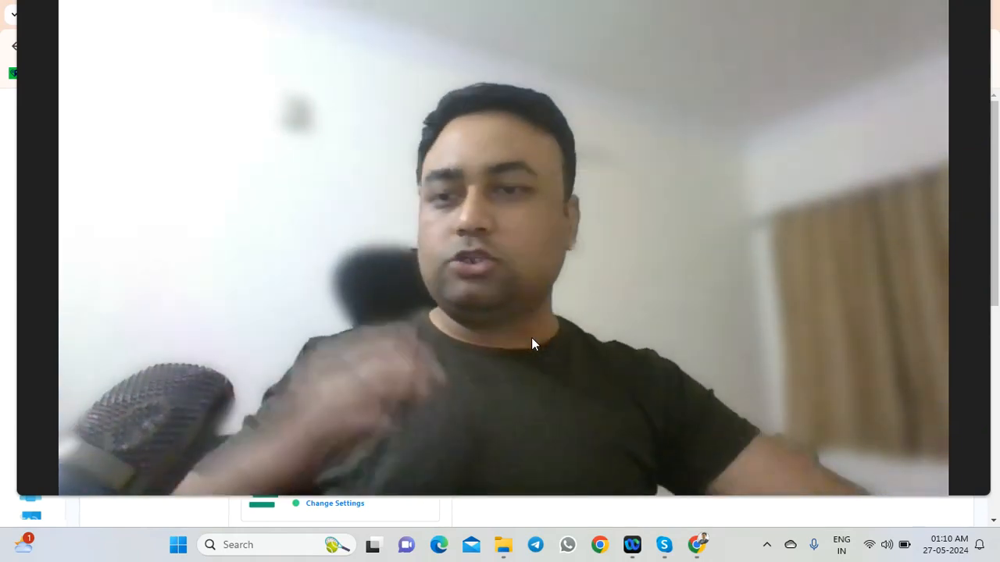
Create a new bot reply for the Test Number bot in the WhatsApp Bot Manager.
double_click(204, 375)
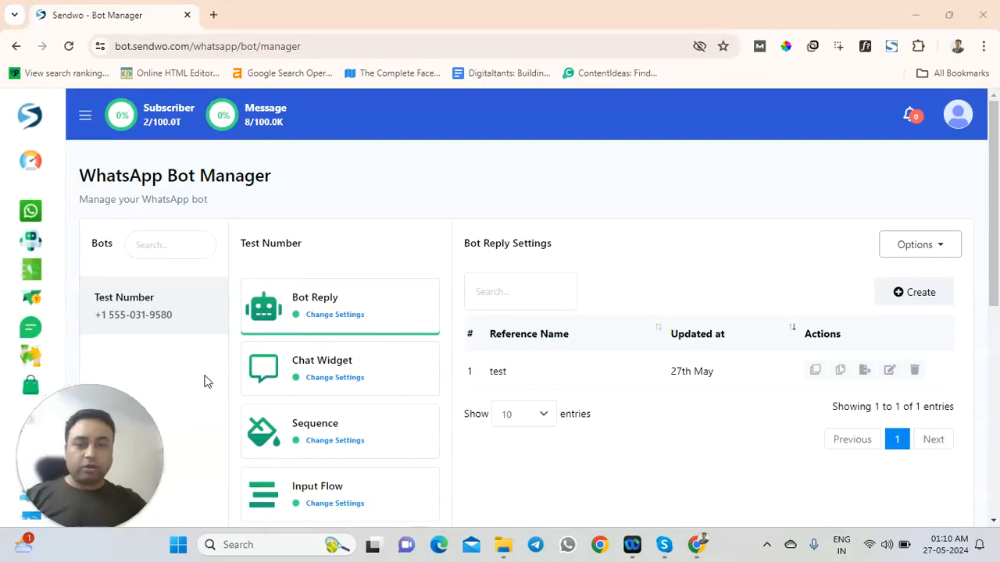
left_click(413, 173)
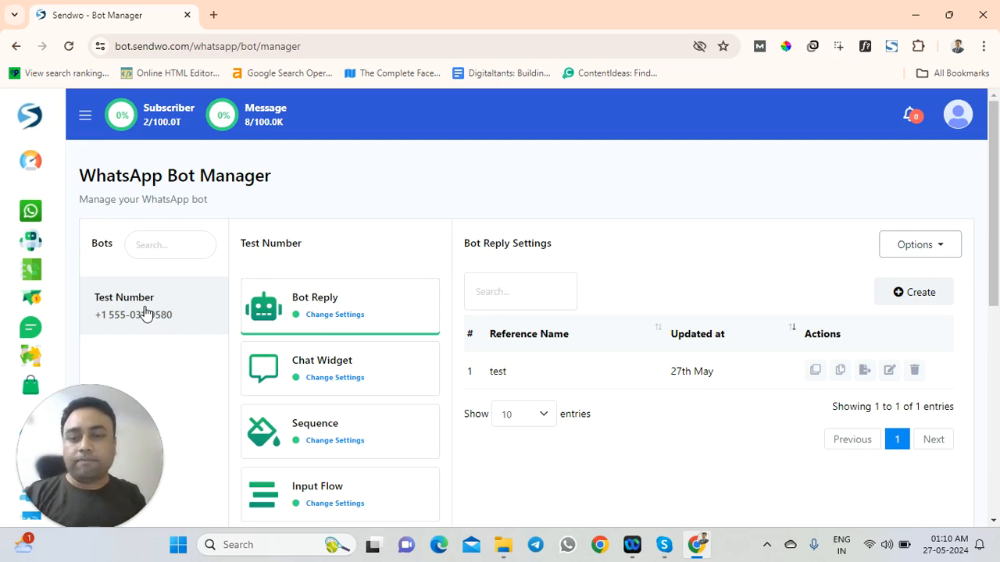
left_click(906, 293)
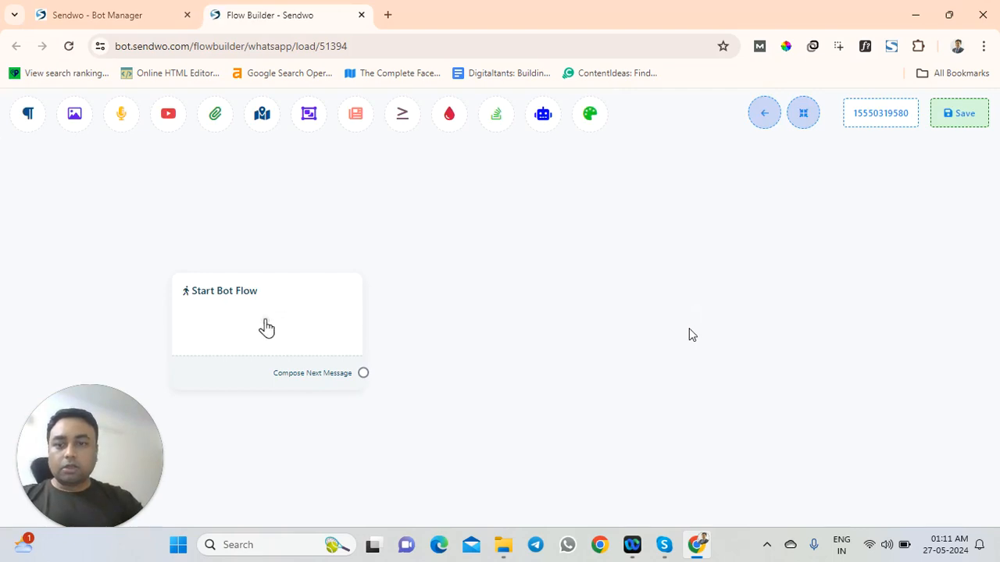
Reposition the Start Bot Flow block up and to the left on the flow canvas.
left_click_drag(264, 328, 198, 278)
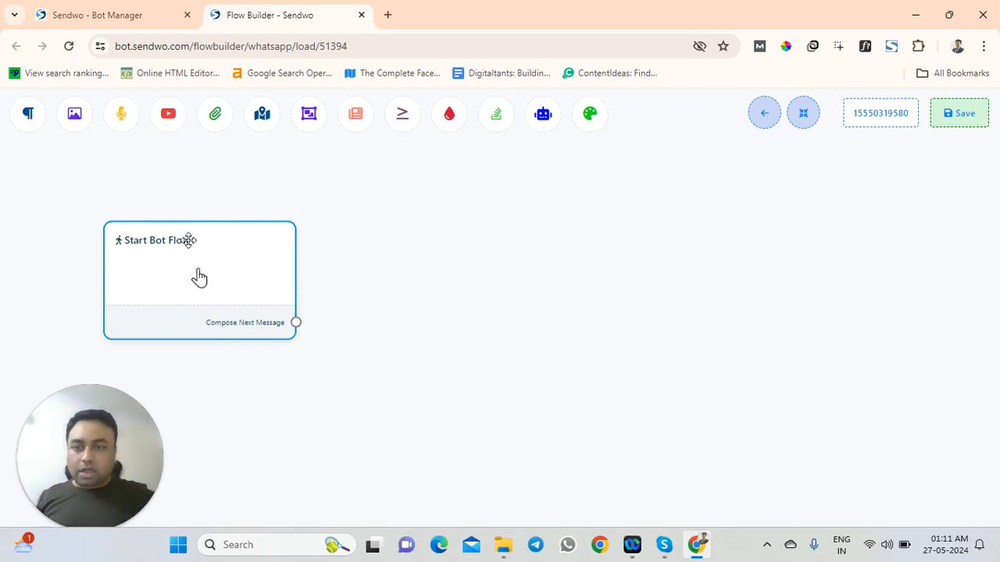
left_click_drag(189, 239, 188, 248)
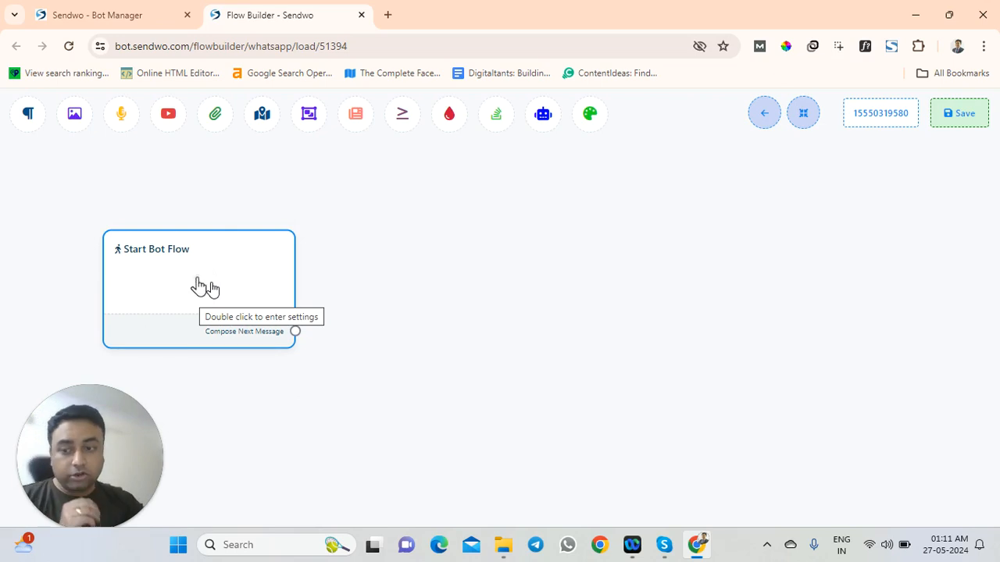
left_click_drag(199, 286, 223, 294)
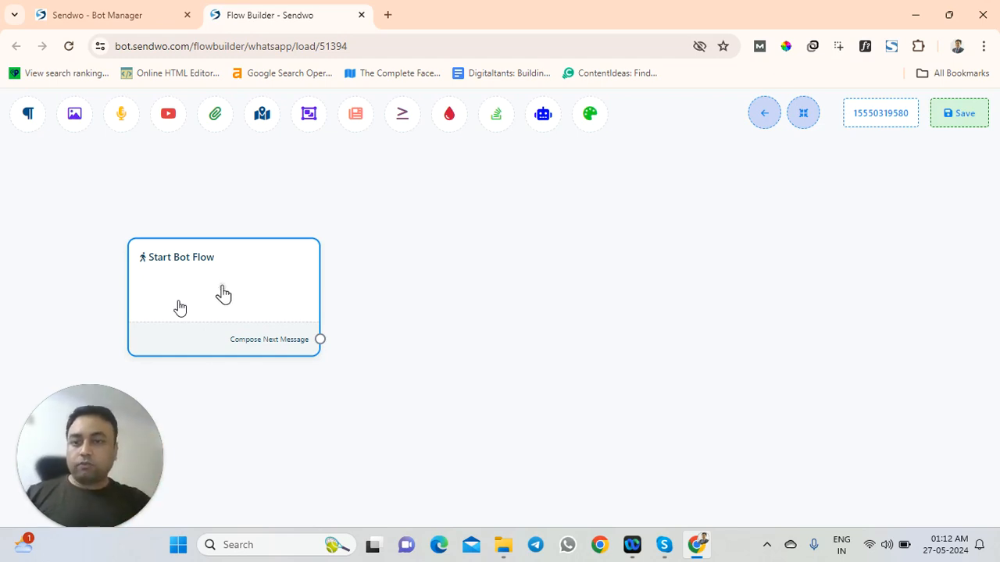
Set the Start Bot Flow block's trigger keywords to "hello, hi" with String match as the matching type.
left_click(208, 289)
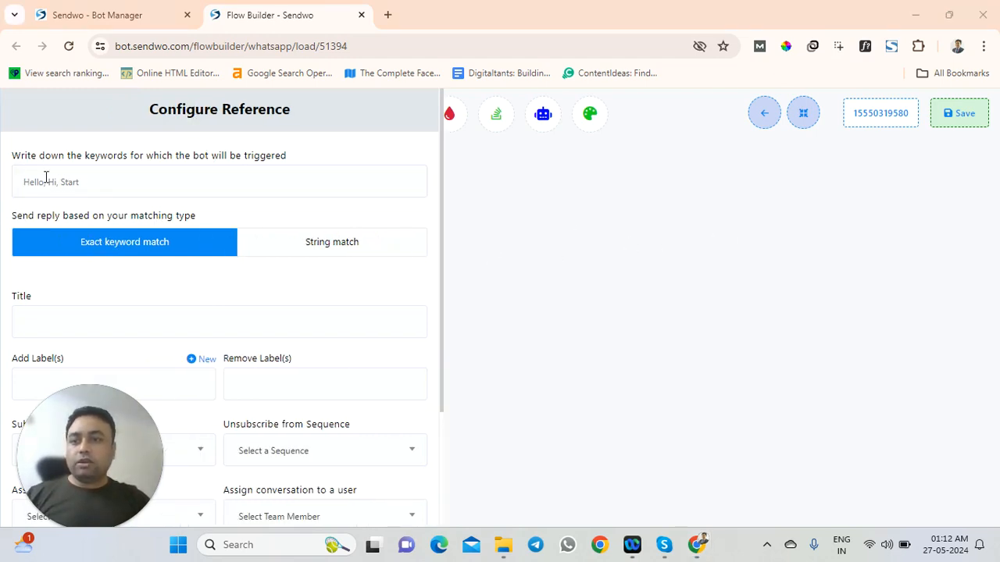
left_click_drag(11, 160, 289, 164)
left_click(107, 188)
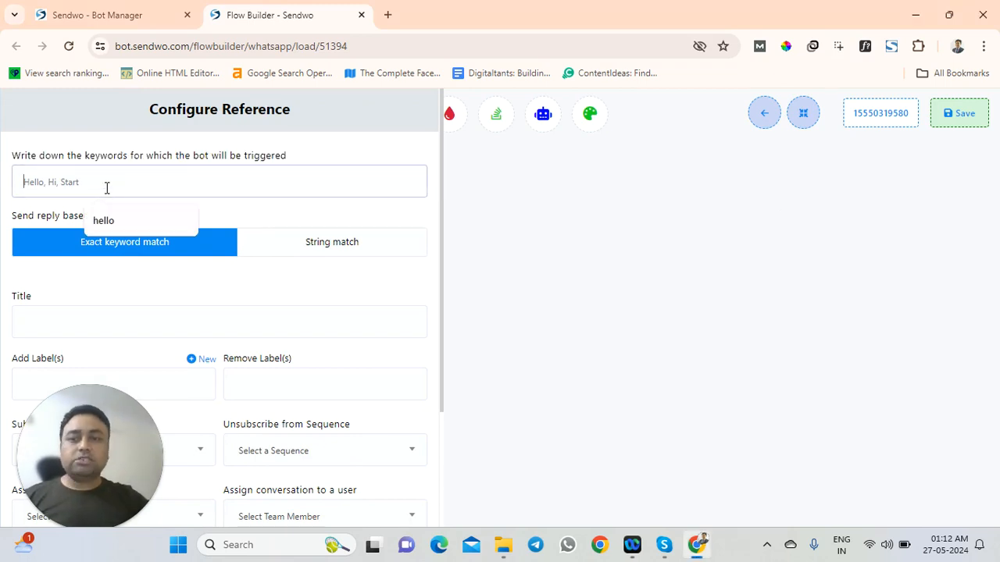
left_click(117, 219)
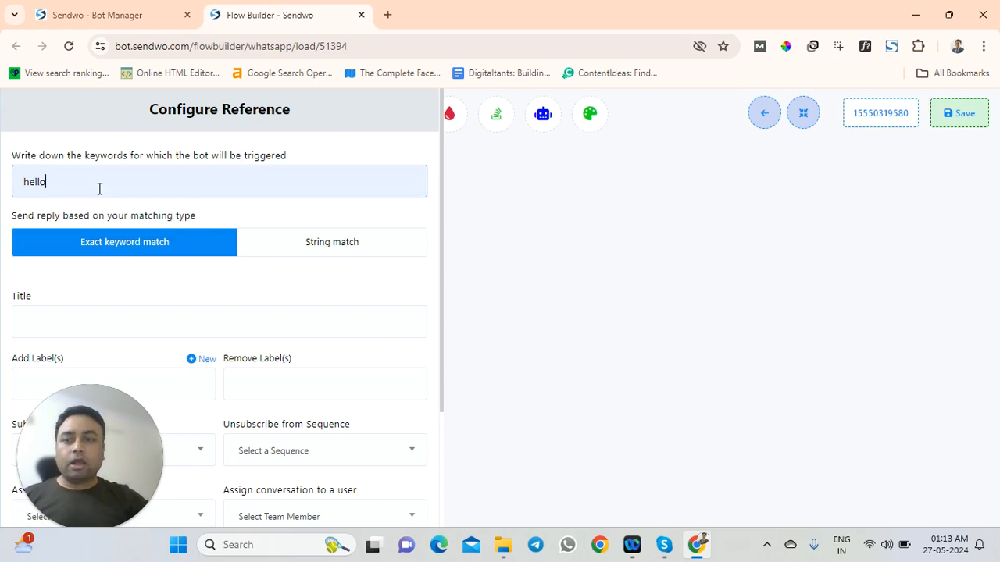
type(", hi")
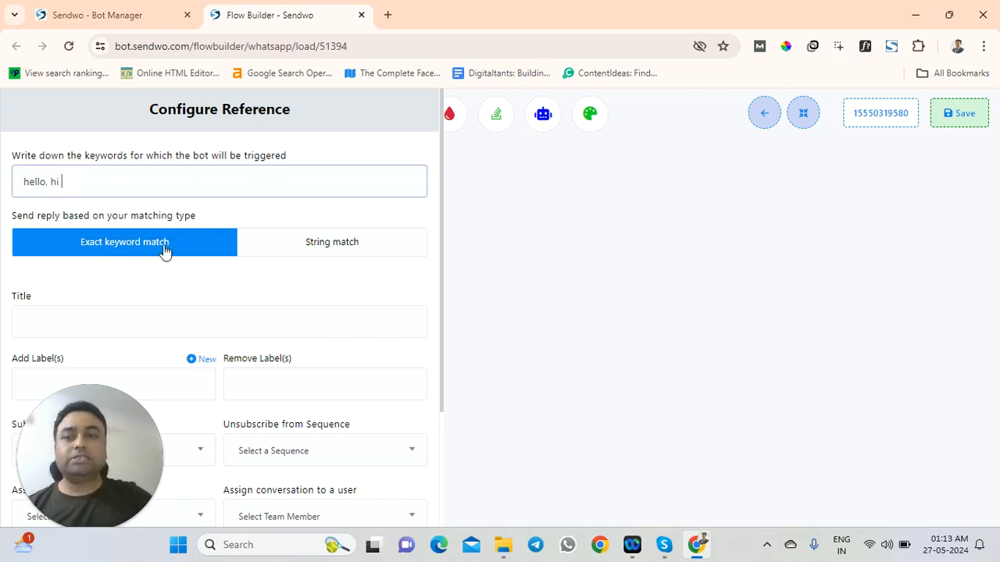
left_click(307, 247)
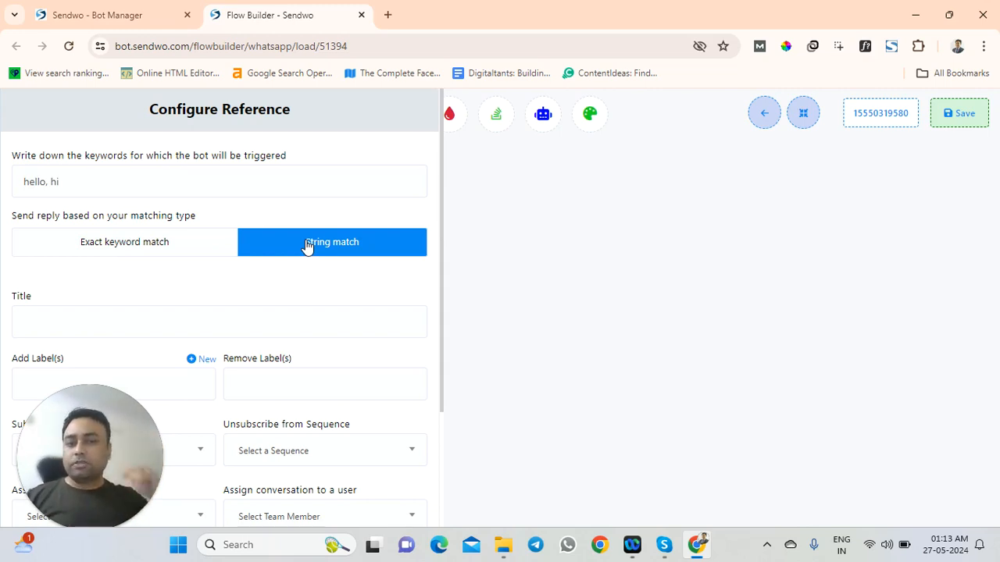
Title the bot reply "test bot", leave the label and sequence options empty, and save the reference configuration.
left_click(168, 326)
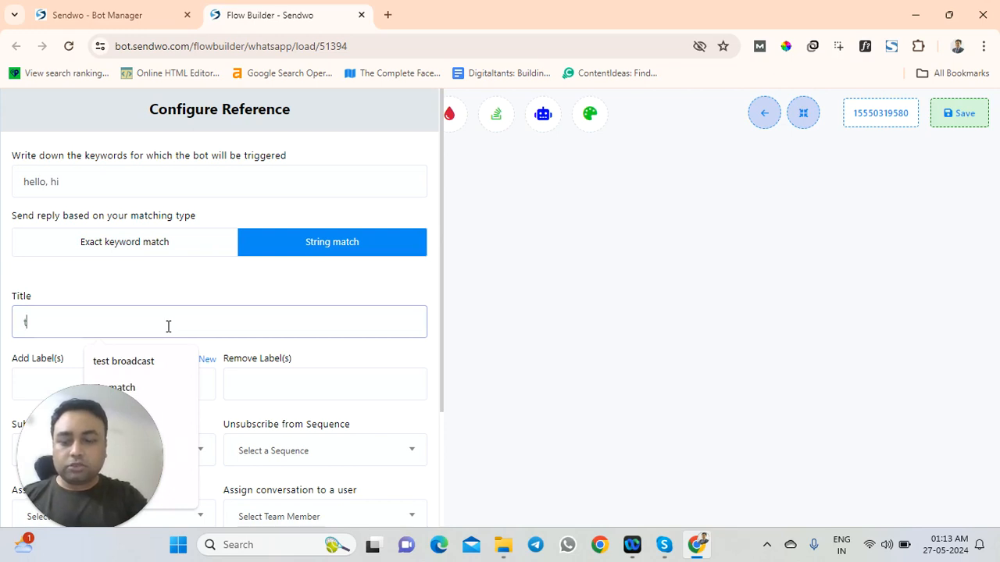
type("test bot")
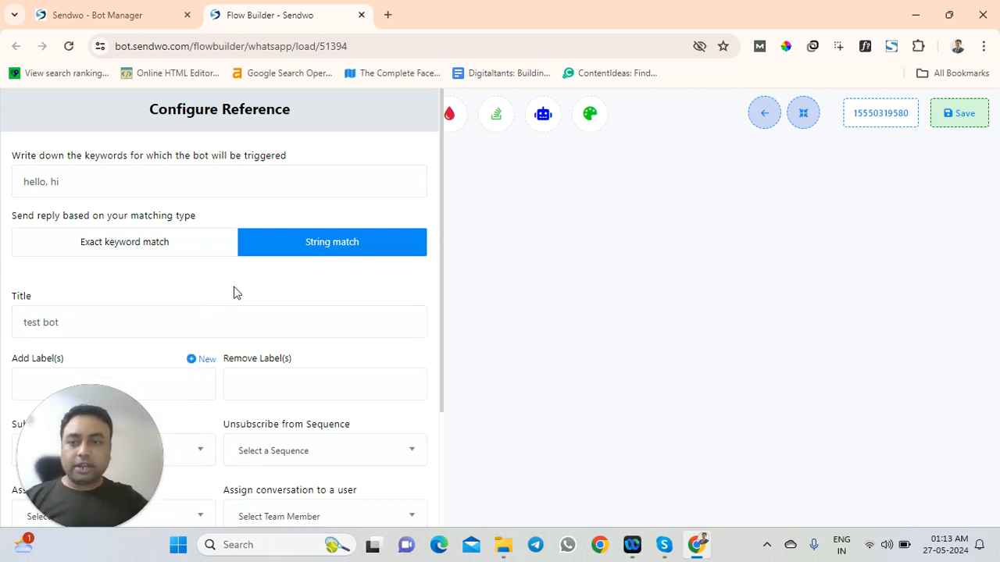
scroll(234, 290, "down", 2)
left_click_drag(95, 431, 336, 389)
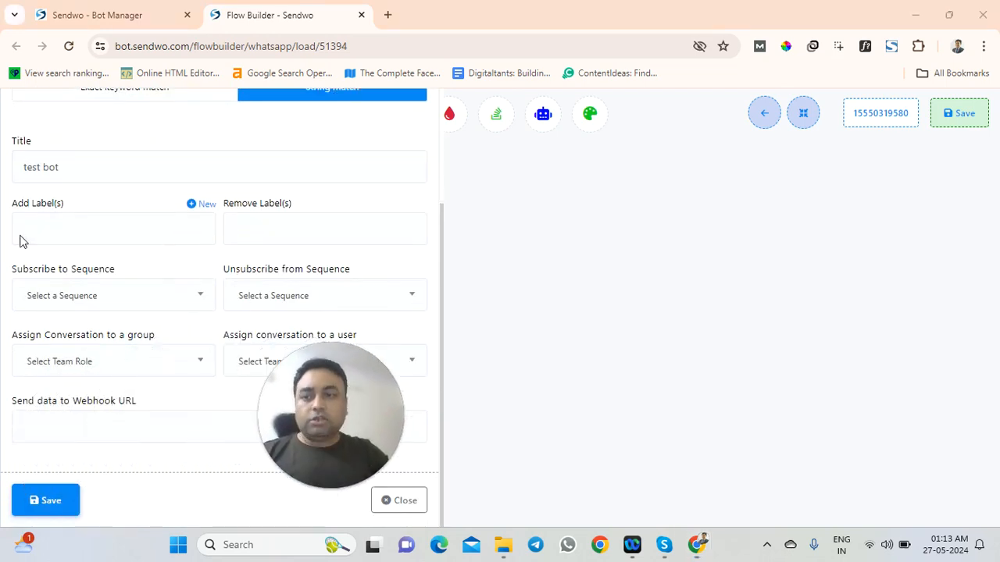
left_click(60, 233)
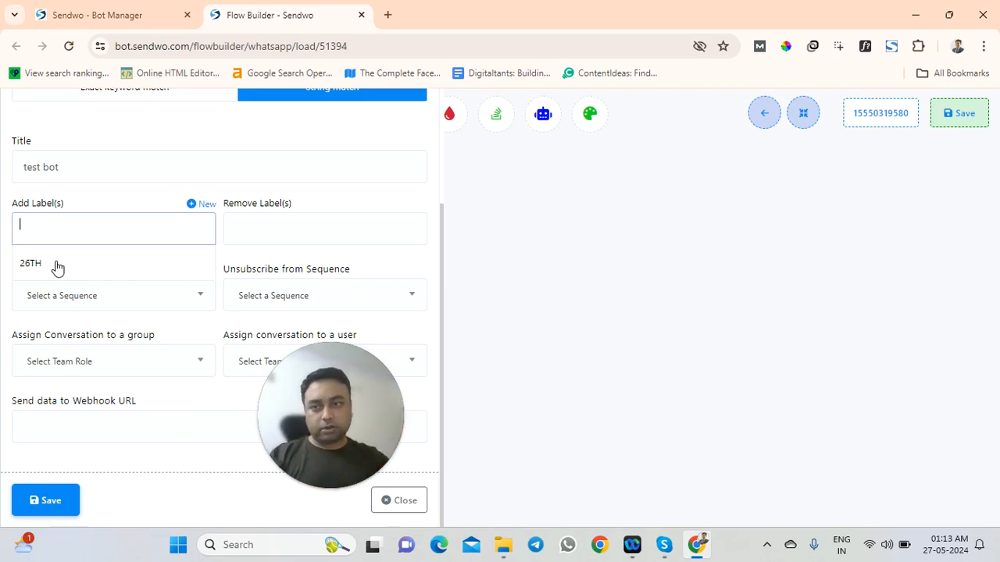
left_click(133, 199)
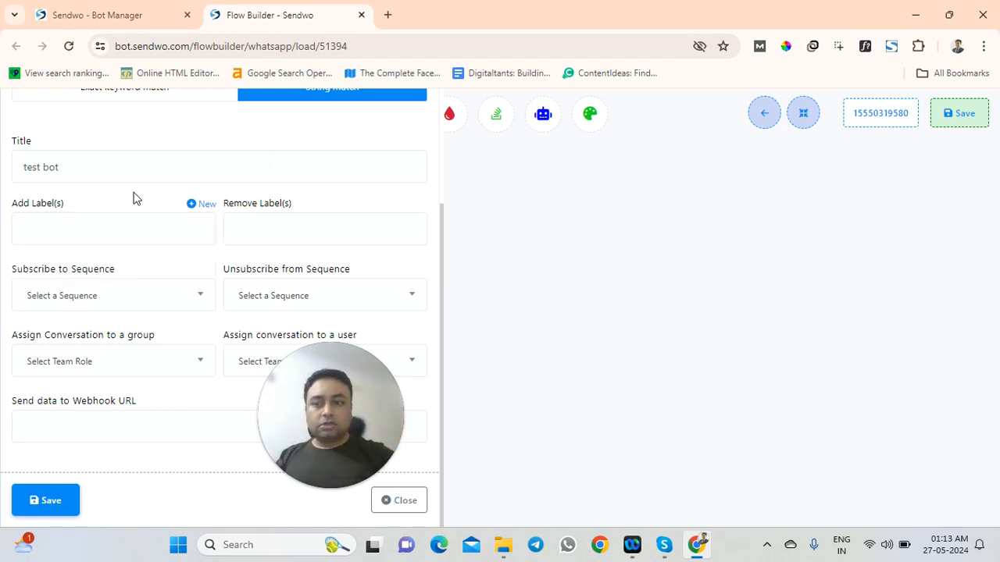
scroll(53, 431, "up", 1)
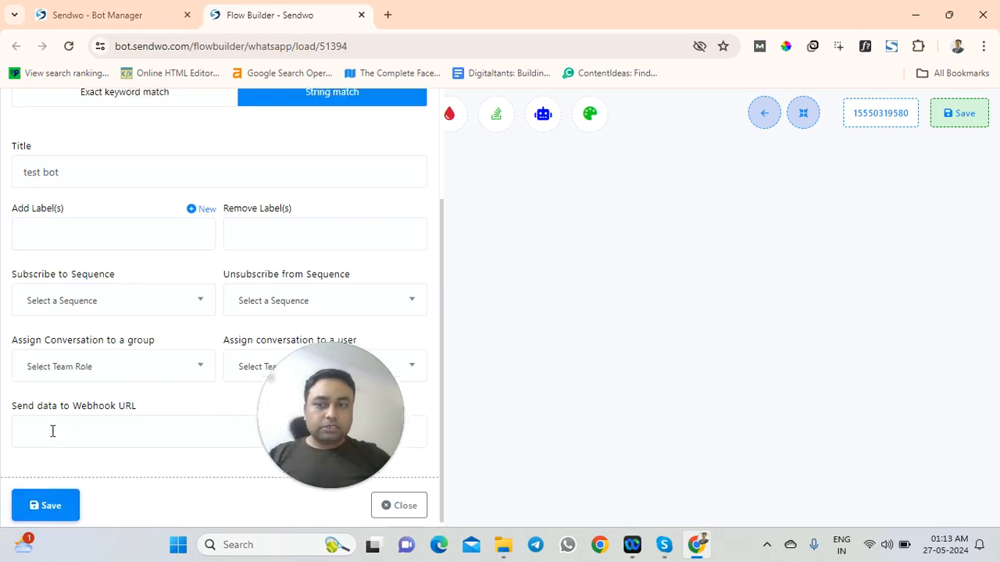
scroll(62, 366, "up", 3)
scroll(63, 375, "down", 4)
left_click(67, 506)
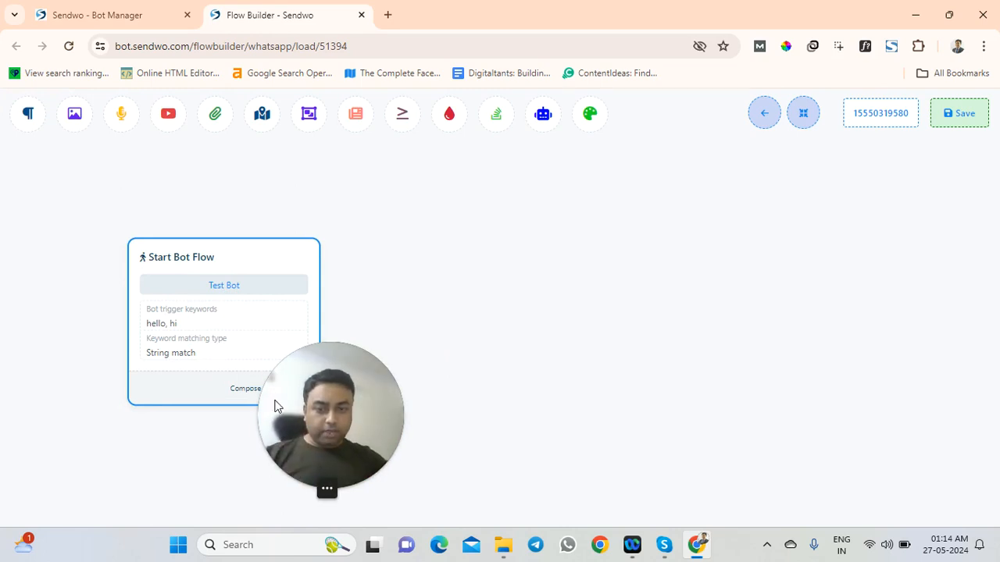
Add a Text message block connected to the Start Bot Flow block's Compose Next Message output.
left_click_drag(274, 405, 69, 452)
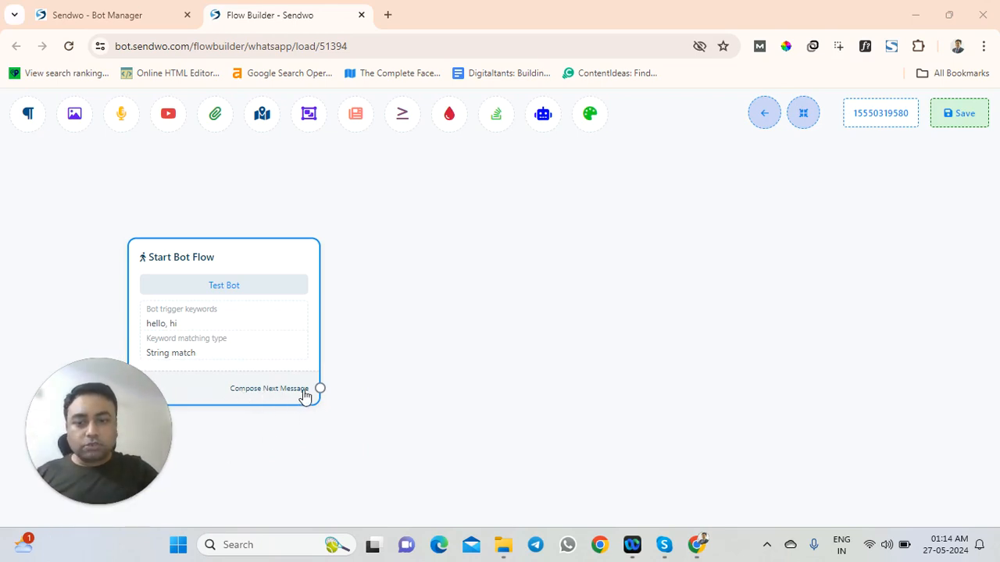
left_click_drag(250, 377, 252, 332)
left_click_drag(321, 350, 402, 293)
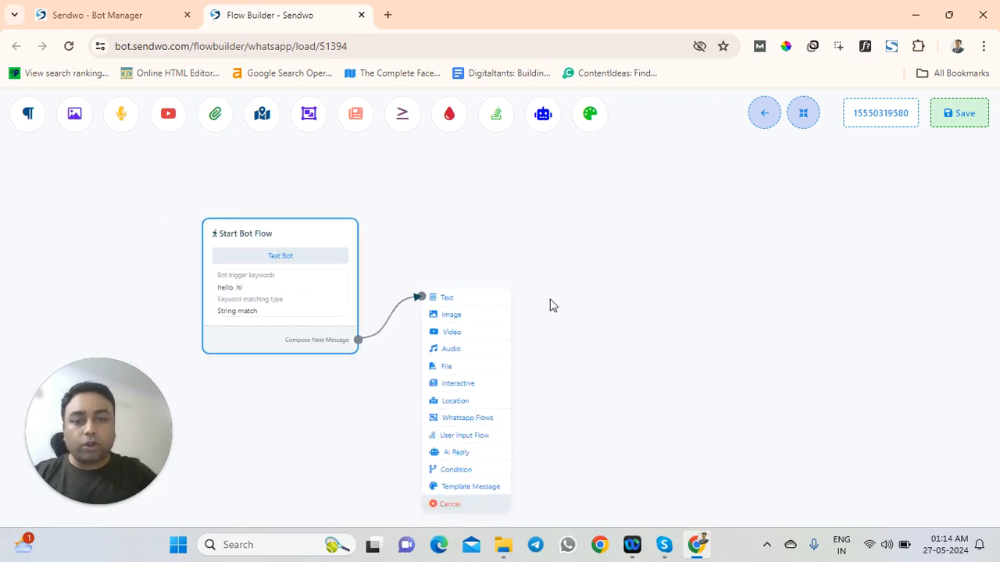
left_click_drag(550, 305, 520, 241)
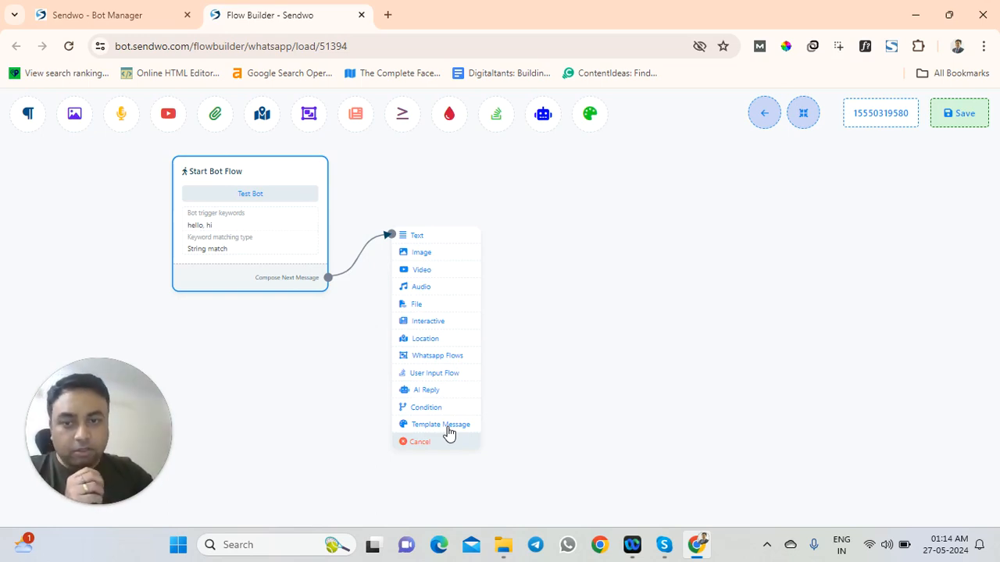
left_click(420, 237)
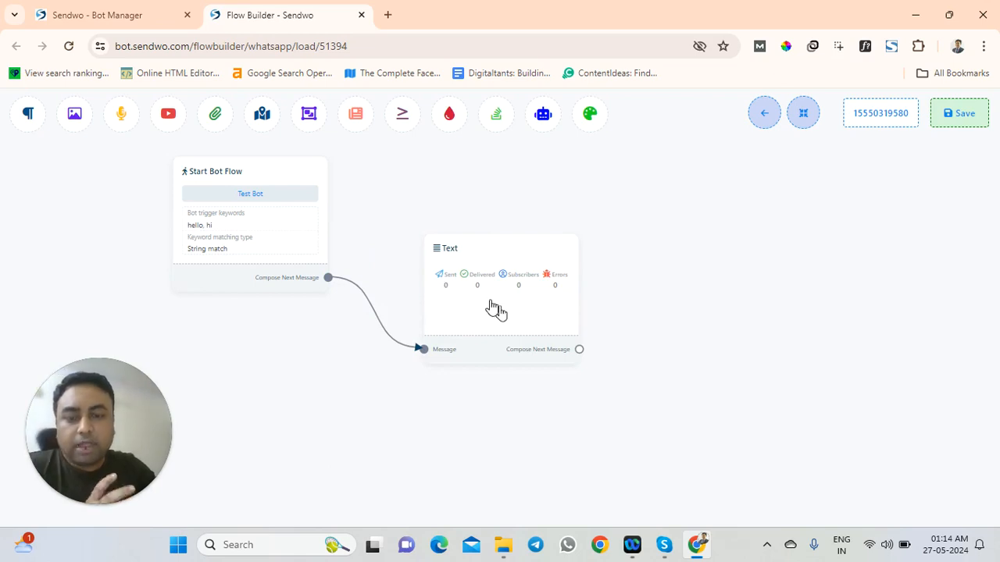
Set the Text block's reply message to "Thanks for contacting us. How can we help?" and save it.
left_click(497, 314)
double_click(497, 315)
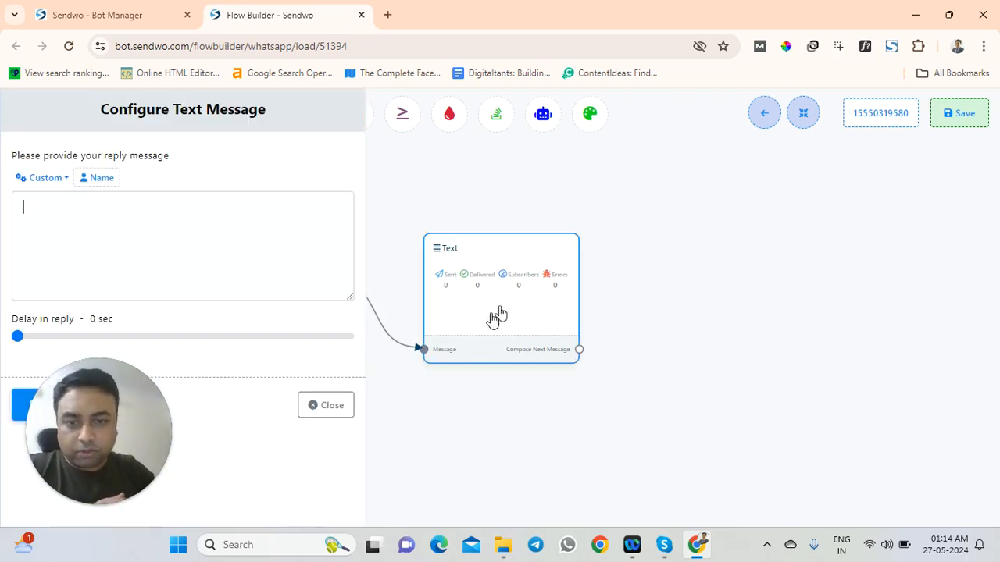
left_click(137, 217)
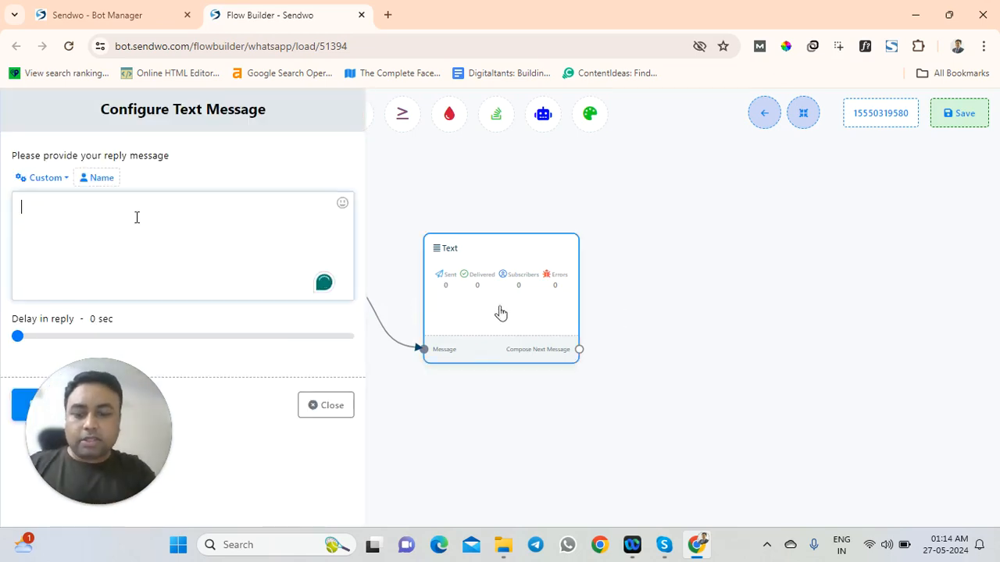
type("Thank")
key("BackSpace")
type("s f")
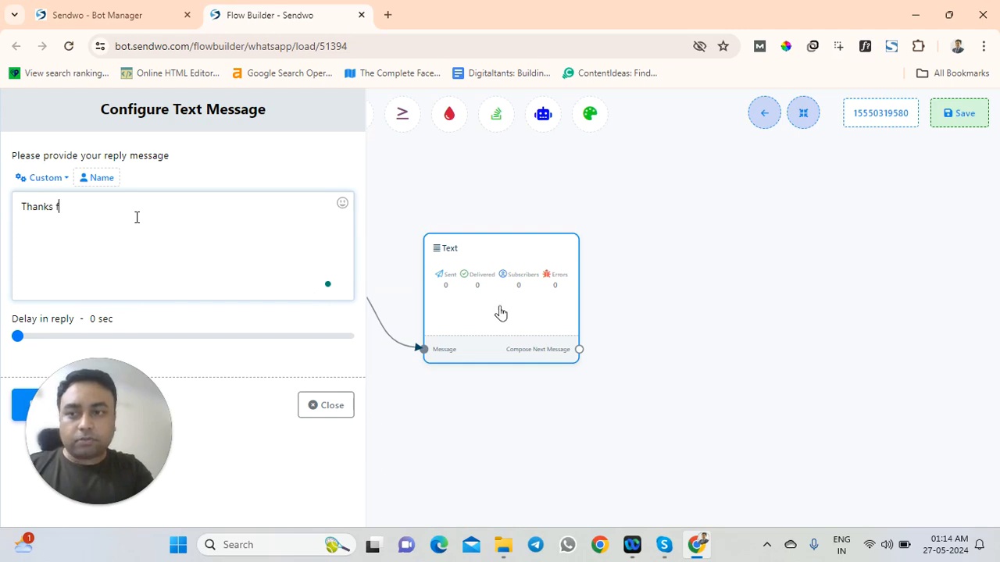
type("or contacting ")
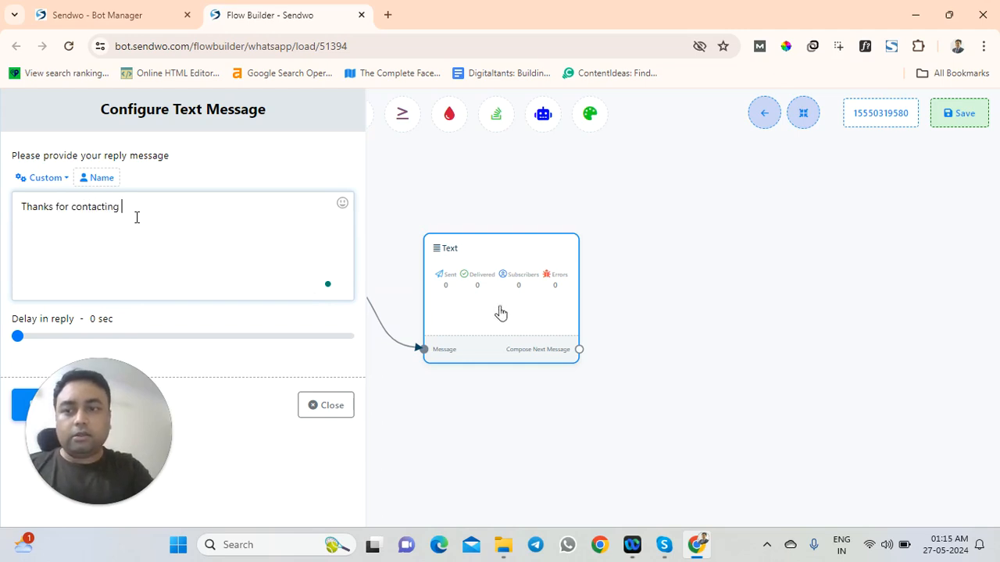
type("us. How can ")
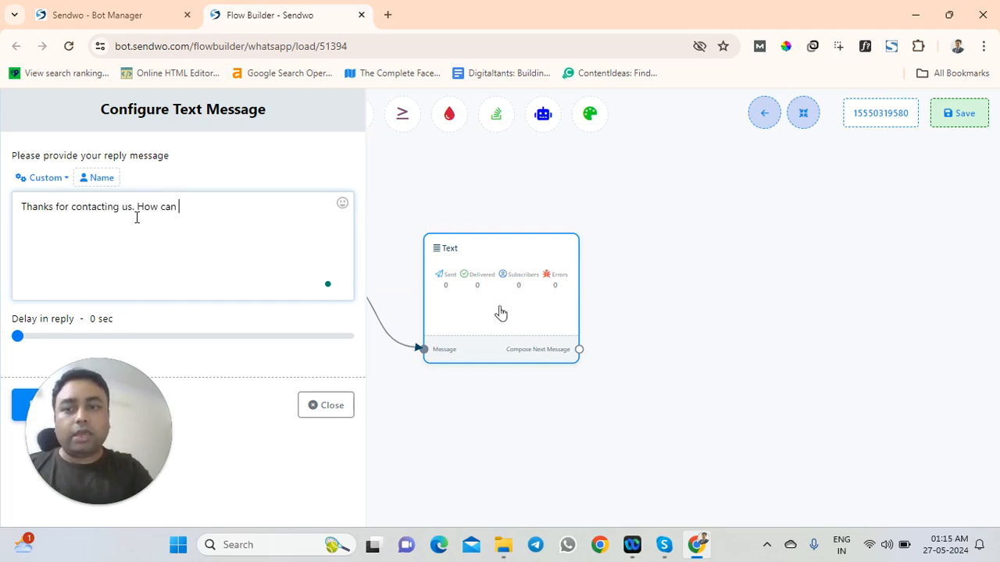
type("we help?")
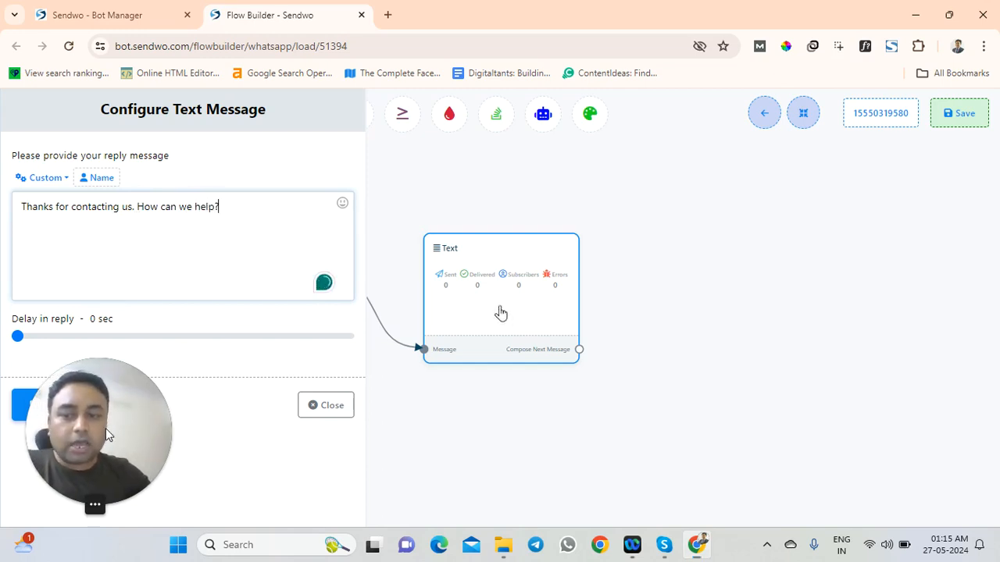
left_click_drag(106, 428, 203, 477)
left_click(55, 412)
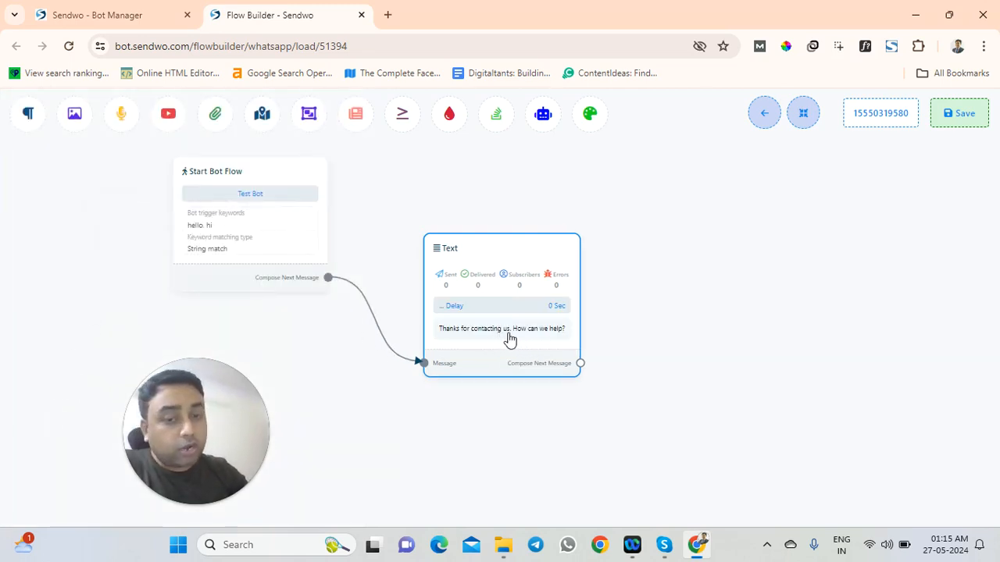
Shift the Start Bot Flow and Text blocks leftward and closer together to free space for another block.
left_click_drag(230, 170, 185, 185)
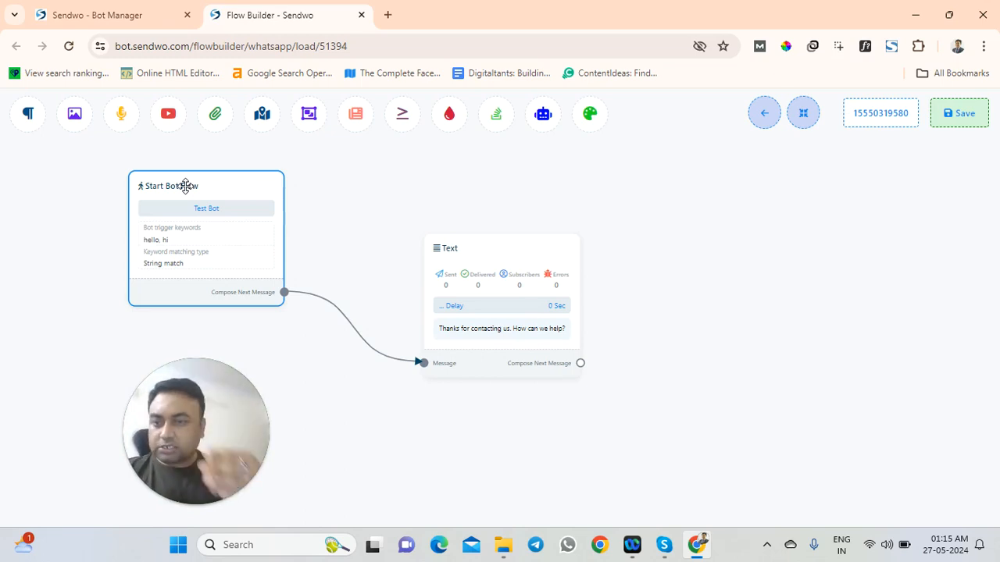
left_click_drag(185, 185, 141, 207)
left_click_drag(498, 236, 347, 207)
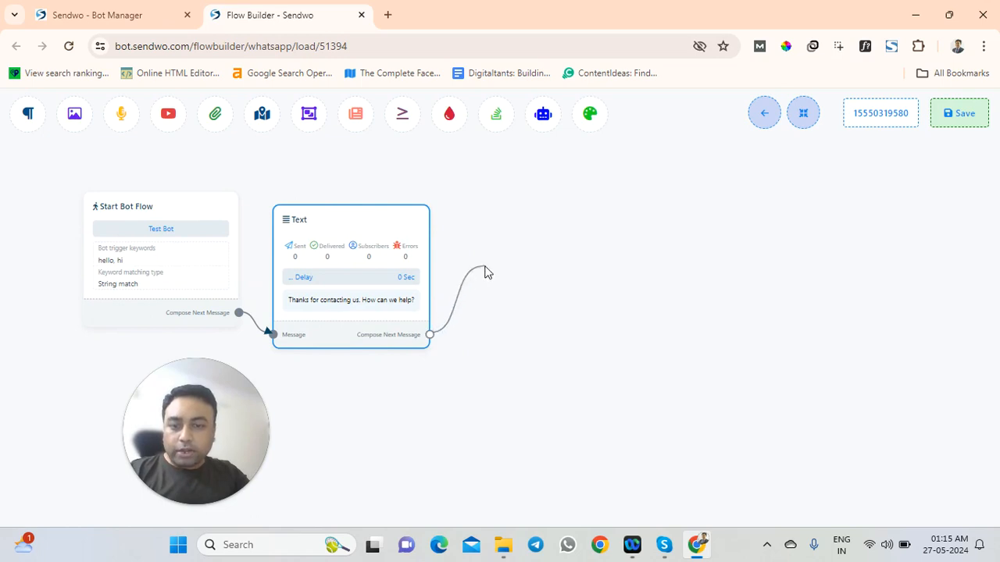
Add an Interactive block connected to the Text block's Compose Next Message output and align it beside the Text block.
left_click_drag(484, 271, 483, 274)
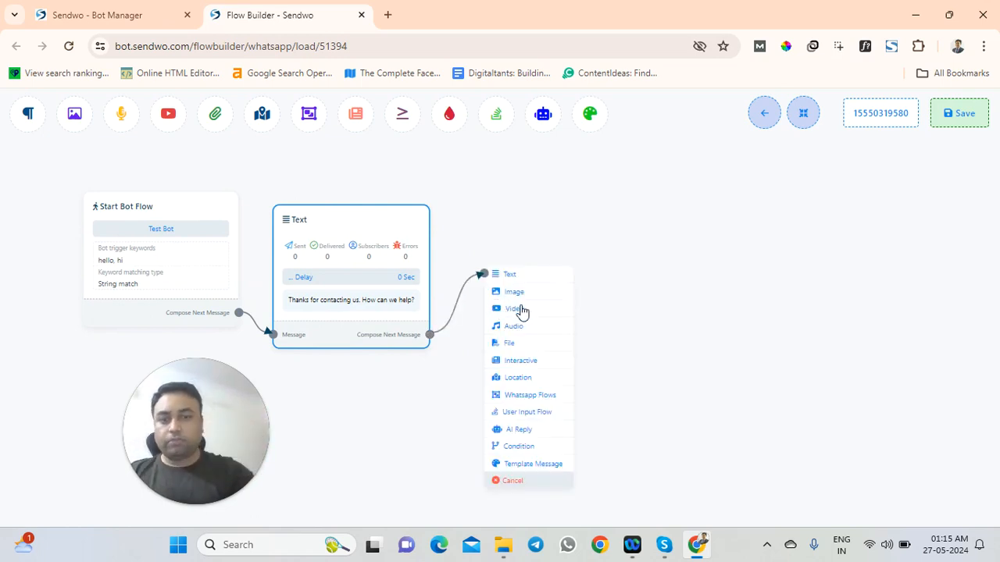
left_click(530, 365)
left_click_drag(605, 439, 603, 299)
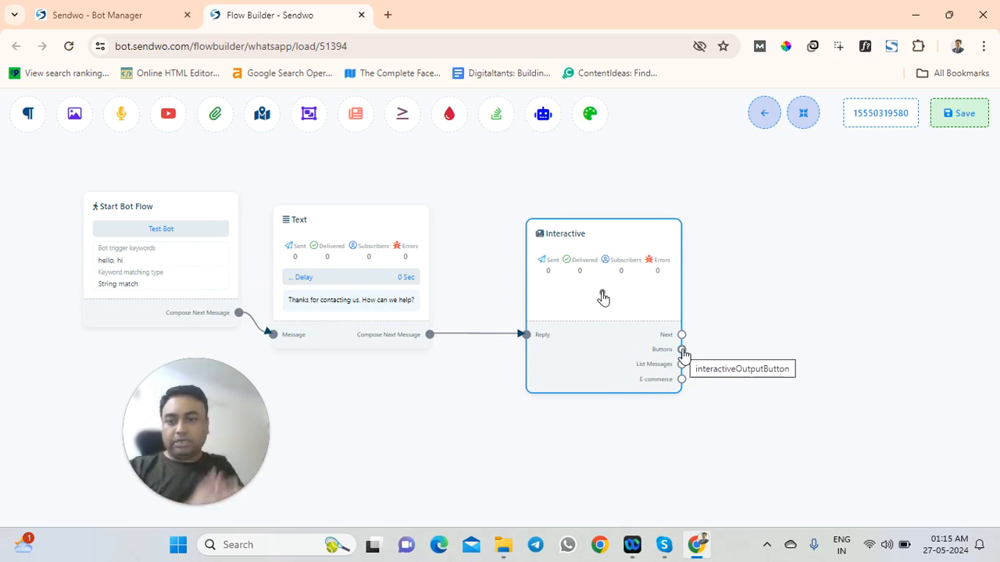
Move the Start Bot Flow, Text and Interactive blocks further left into a compact row on the canvas.
left_click_drag(174, 199, 126, 209)
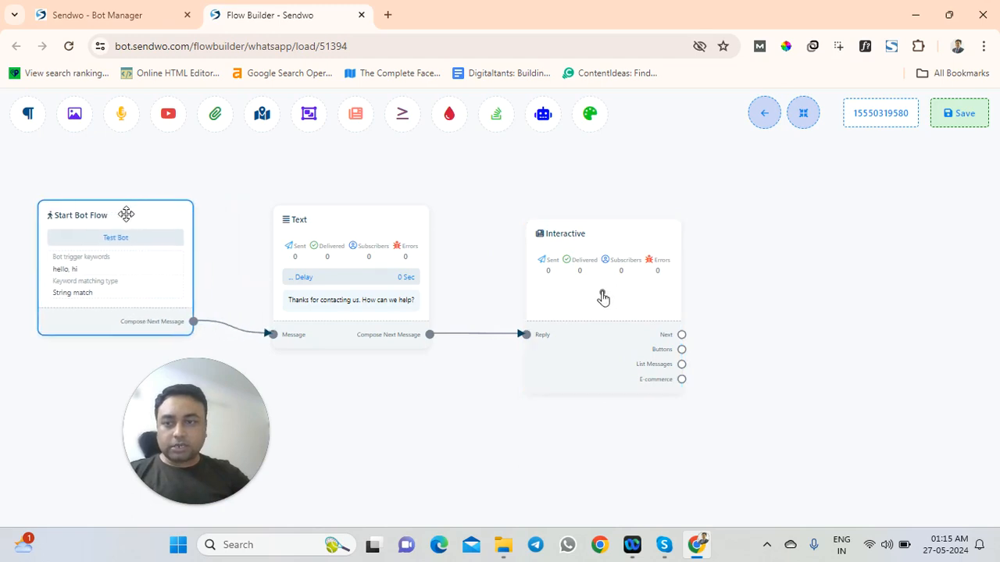
left_click_drag(328, 206, 273, 200)
left_click_drag(603, 297, 498, 283)
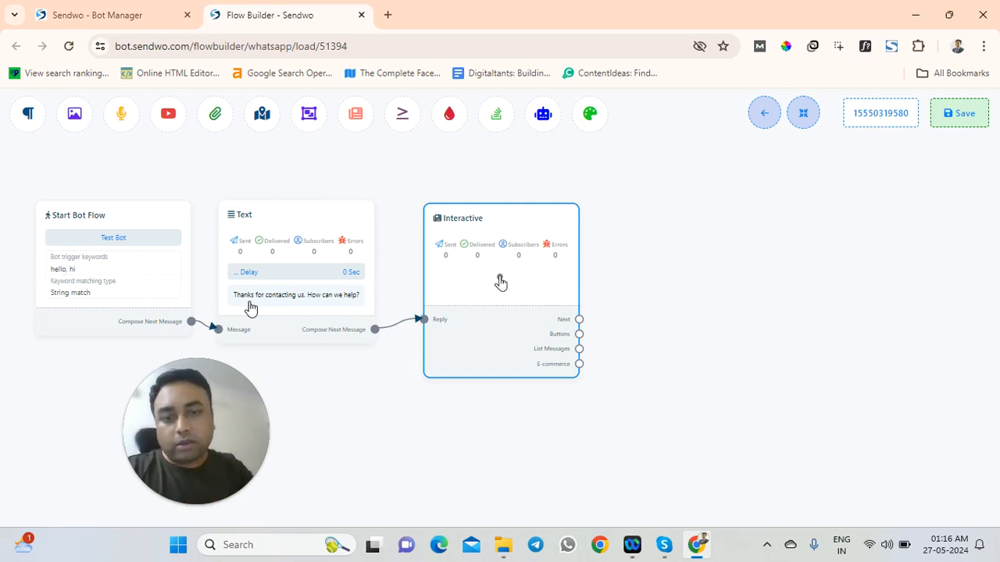
Examine the Interactive block's header, message body, footer and reply delay settings, and close them without making changes.
double_click(470, 287)
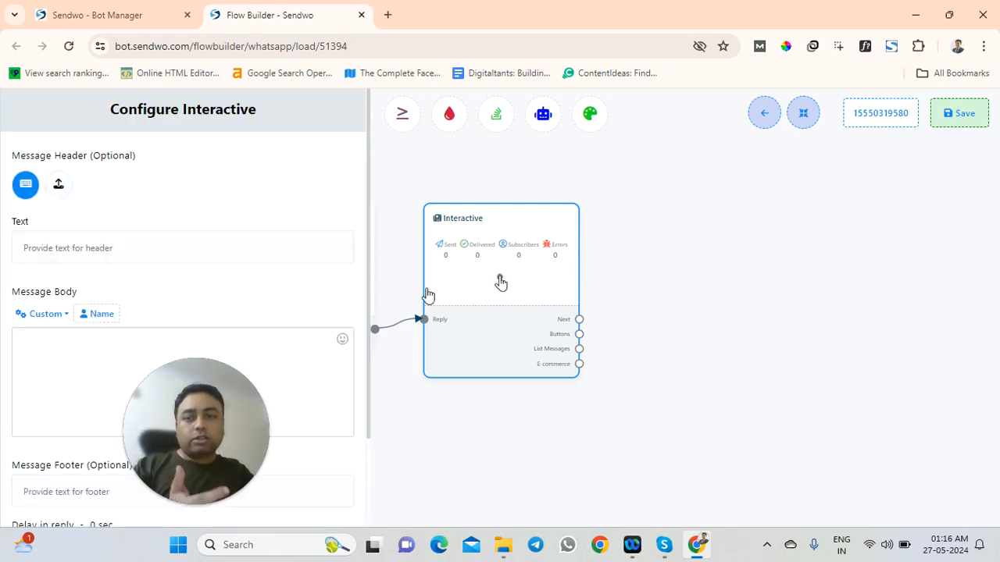
left_click(73, 249)
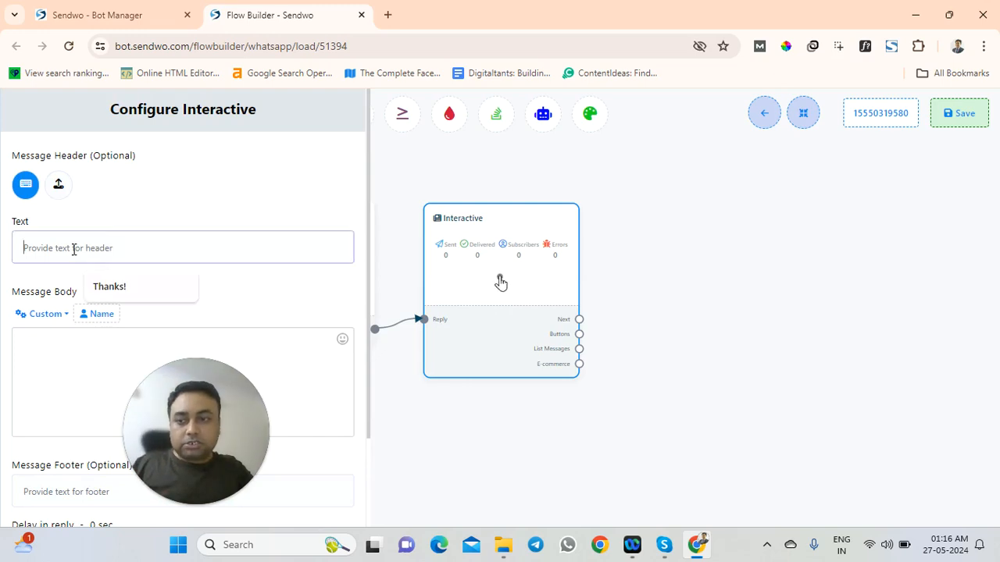
left_click(120, 329)
left_click(48, 372)
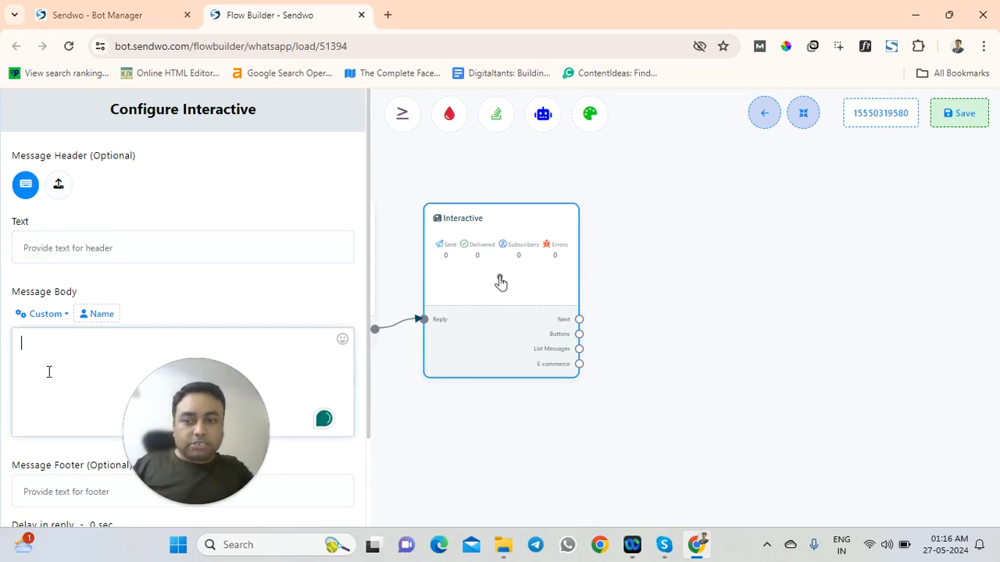
scroll(79, 414, "down", 2)
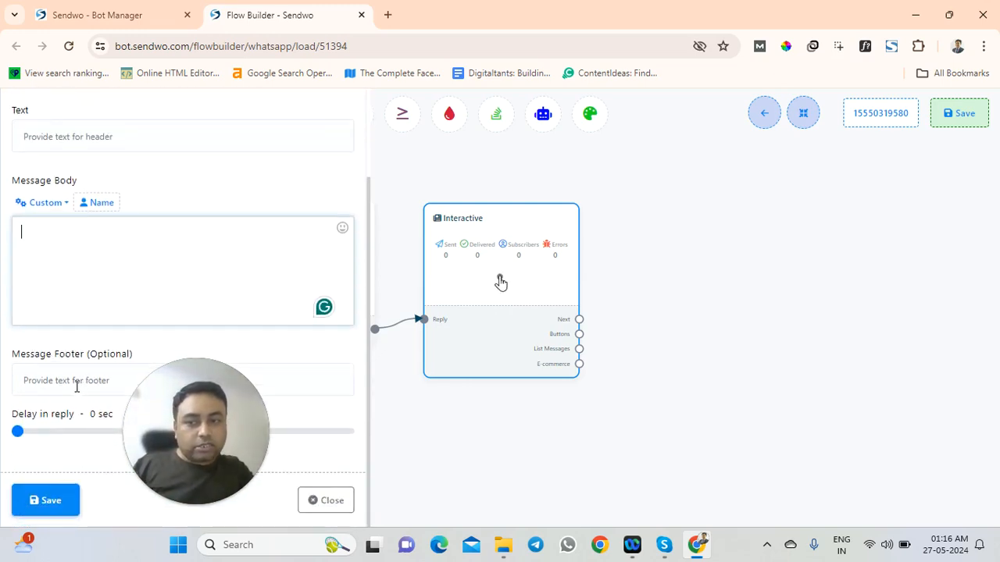
scroll(63, 310, "up", 2)
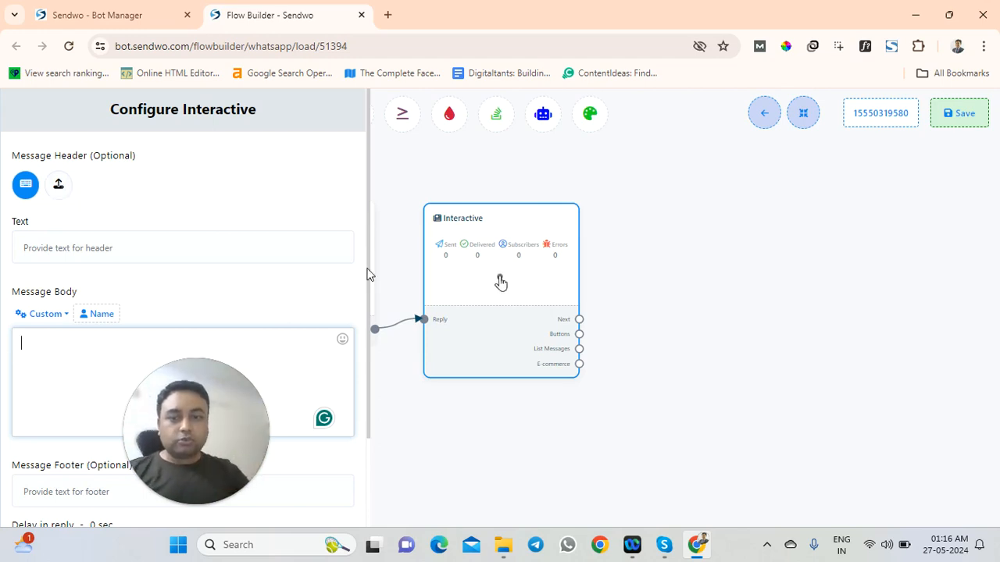
left_click(392, 252)
scroll(133, 478, "down", 2)
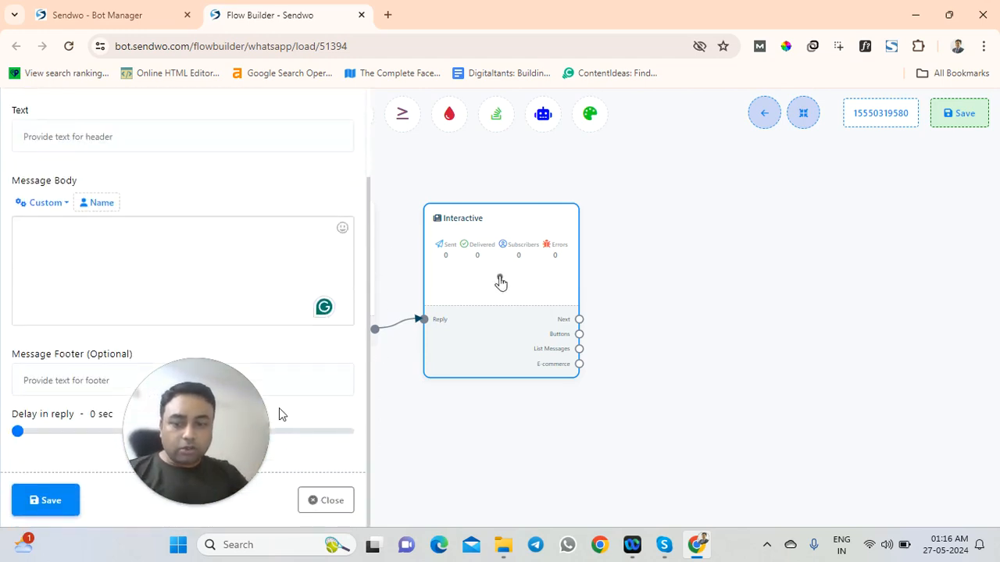
left_click(328, 502)
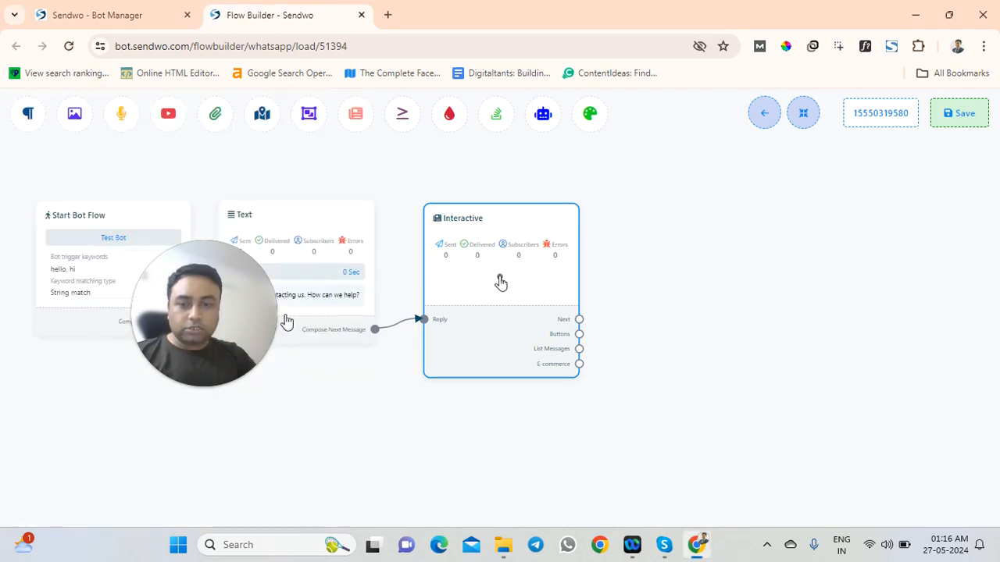
Delete the Text block and connect Start Bot Flow's Compose Next Message output directly to the Interactive block's Reply input.
left_click(309, 236)
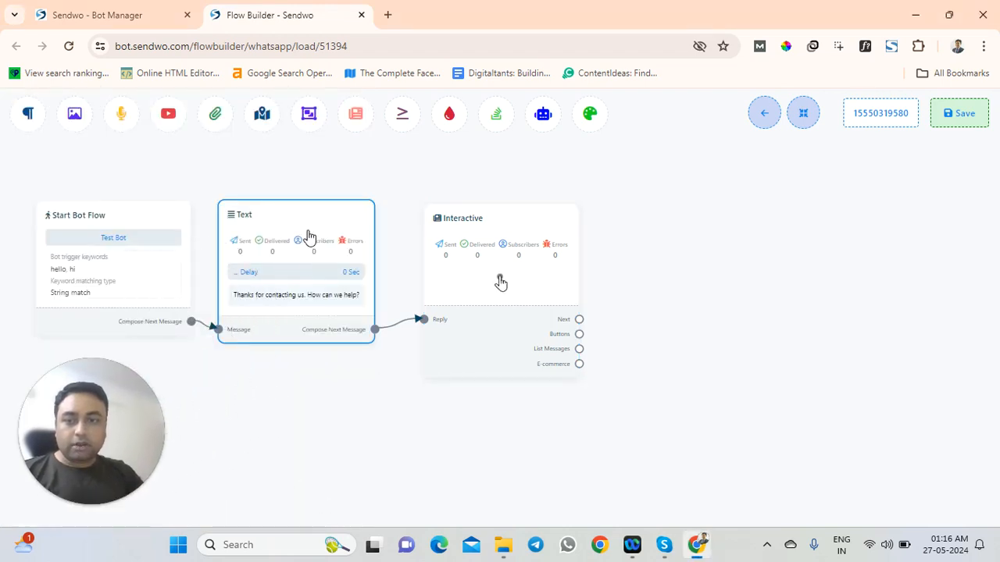
right_click(309, 236)
left_click(330, 242)
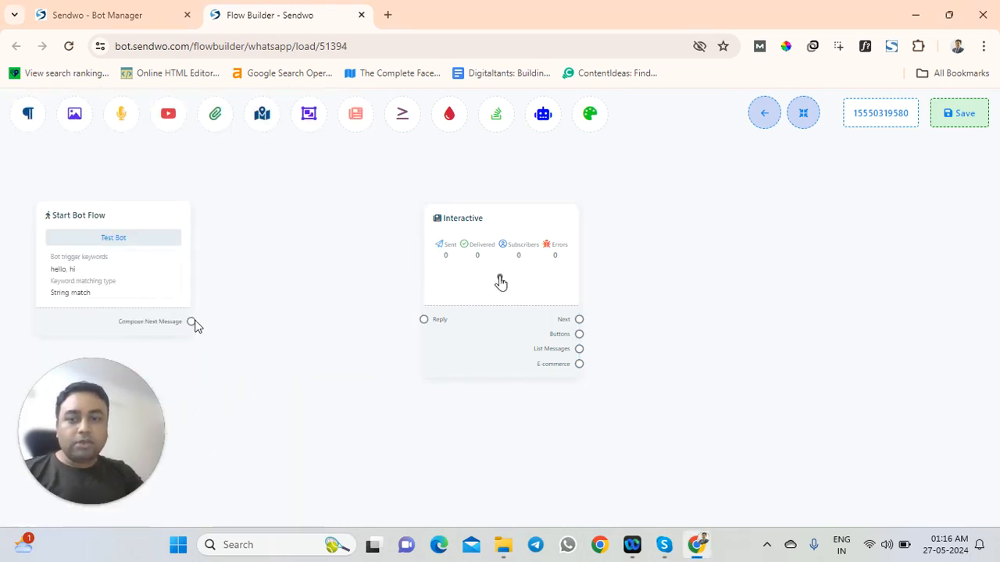
left_click_drag(193, 322, 423, 322)
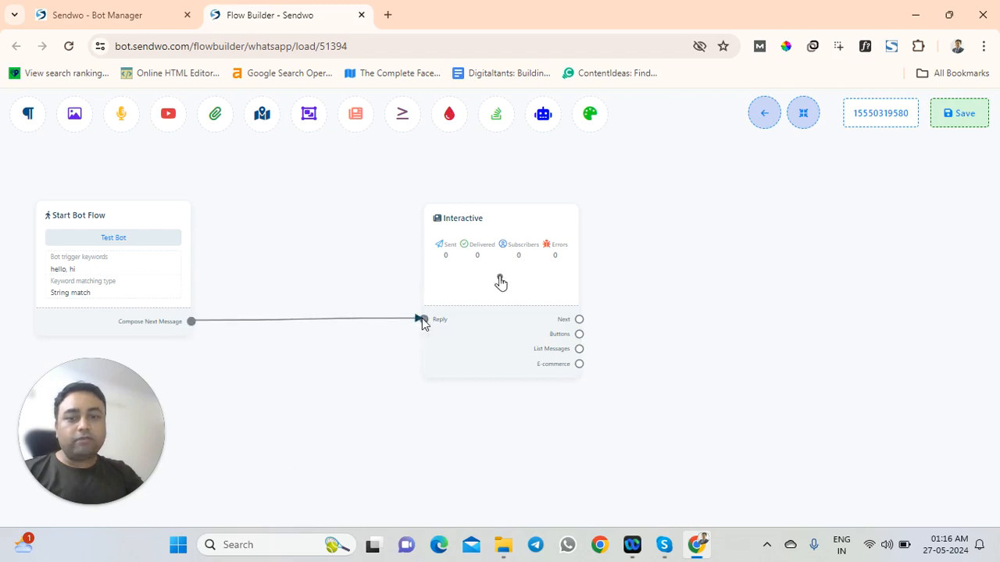
Open the Interactive block's configuration and enter "Thanks for contacting us." as its message body.
left_click(473, 285)
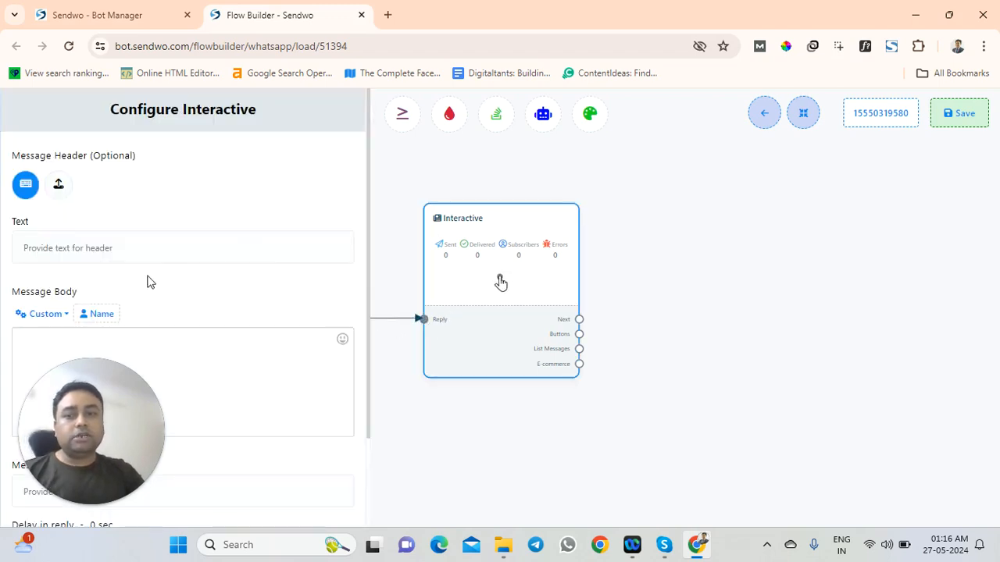
scroll(127, 279, "down", 1)
left_click(126, 313)
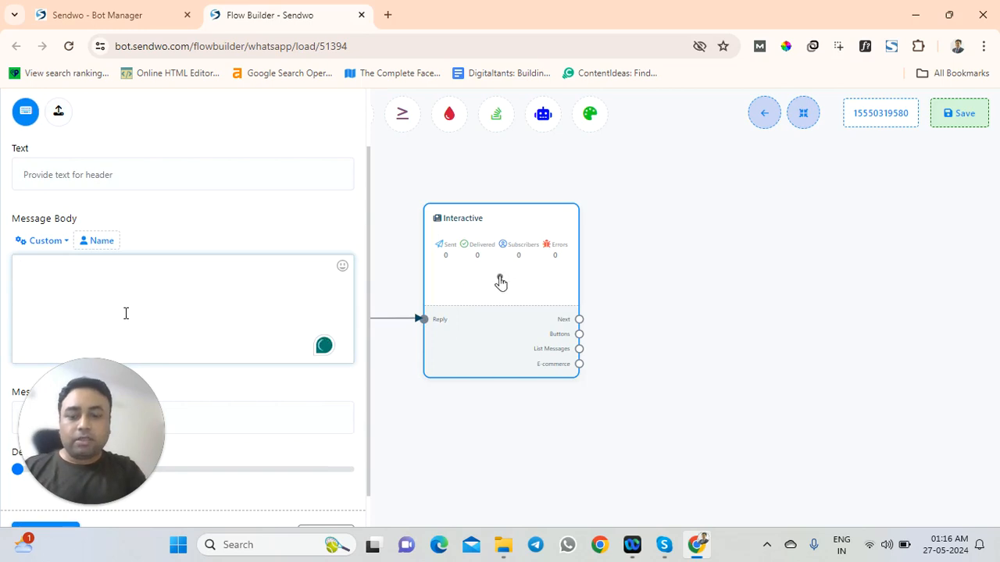
type("Thanks for")
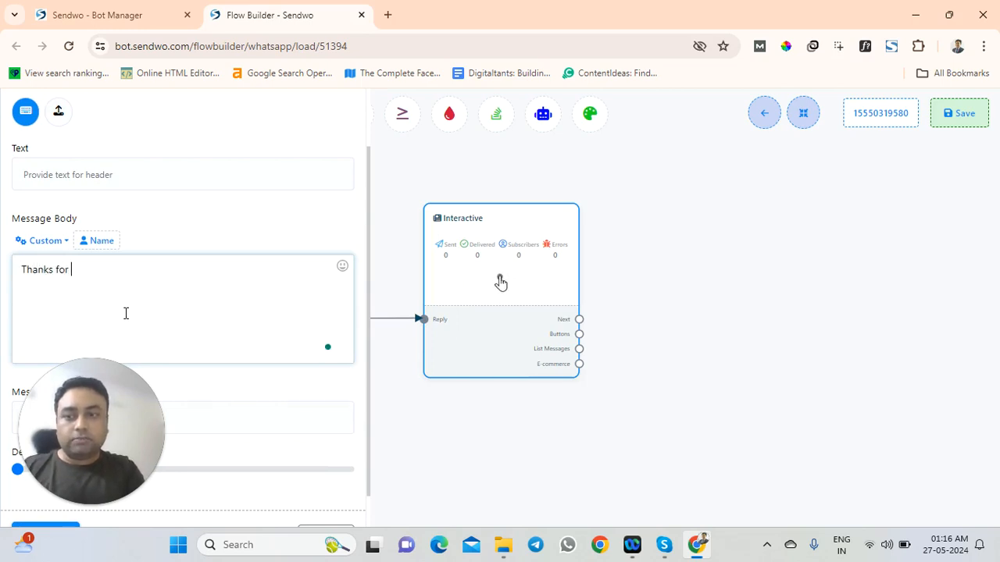
type(" contact us.")
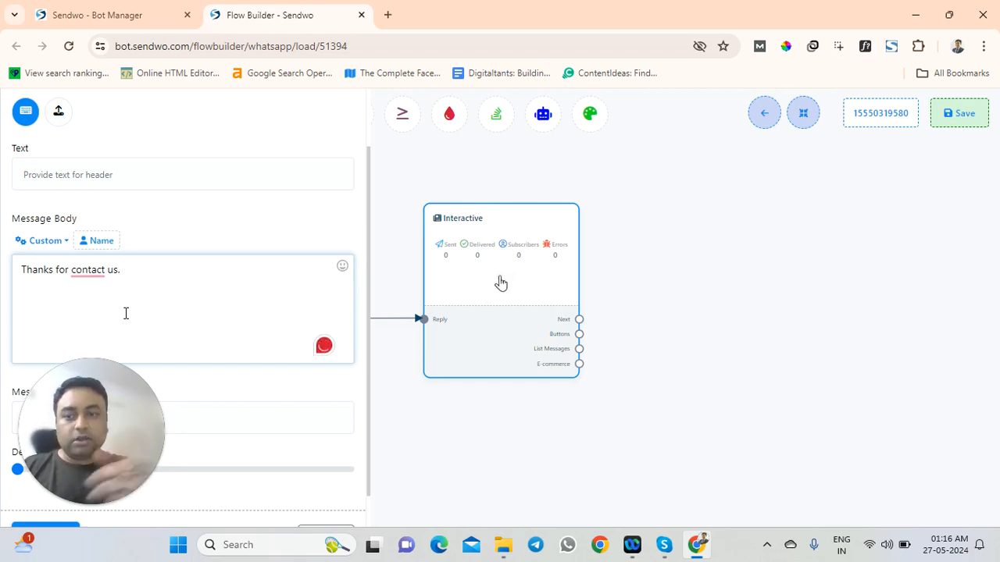
mouse_move(88, 272)
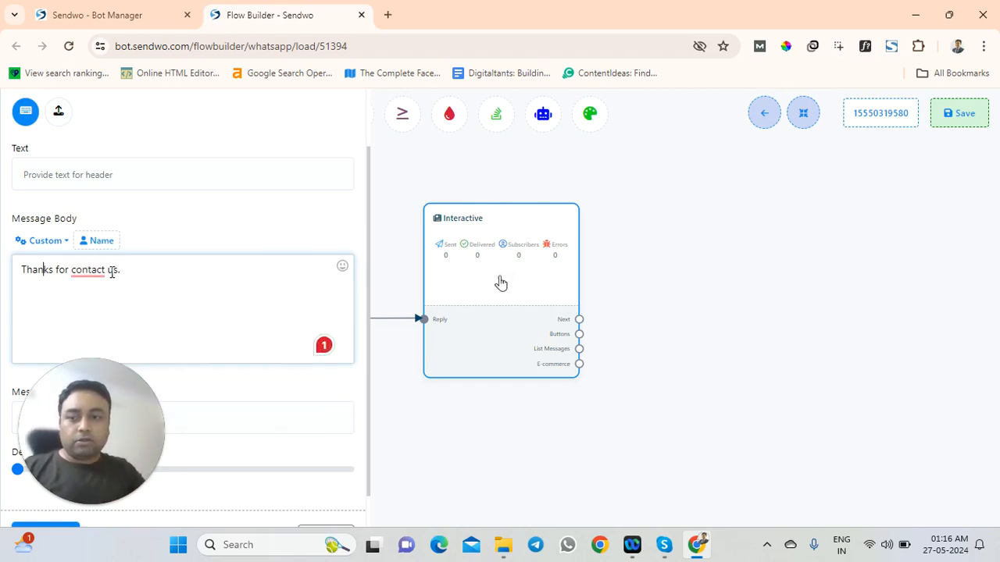
left_click(111, 272)
key("Left")
type("ING")
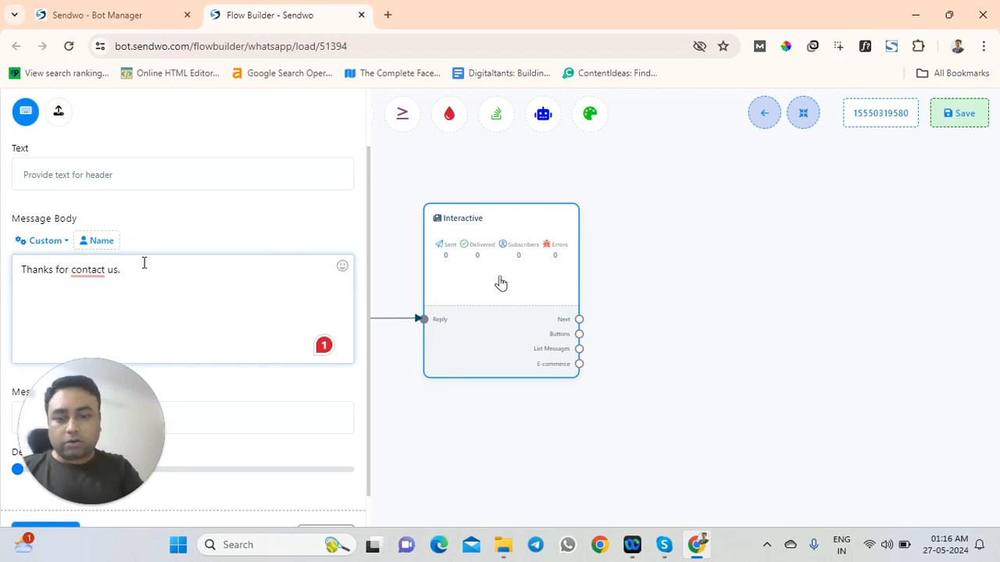
key("BackSpace")
key("BackSpace")
key("BackSpace")
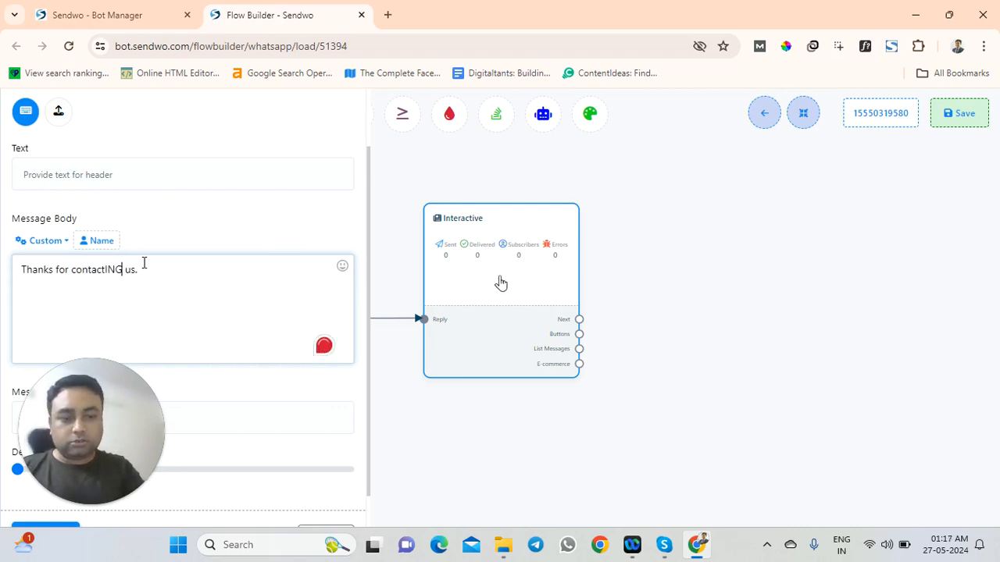
type("ing")
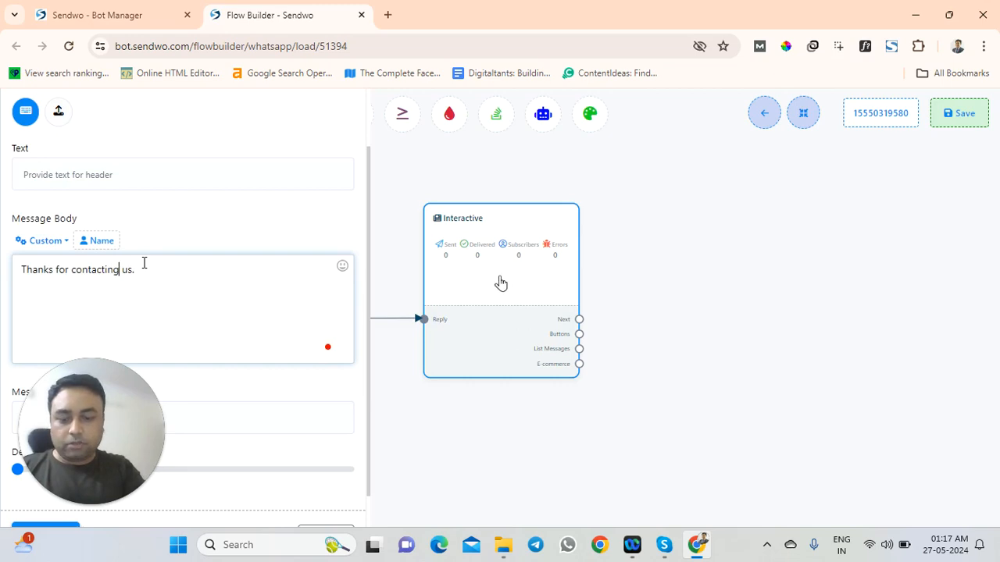
Append "How can we help you?" to the Interactive block's message body and save the block.
key("End")
type("How")
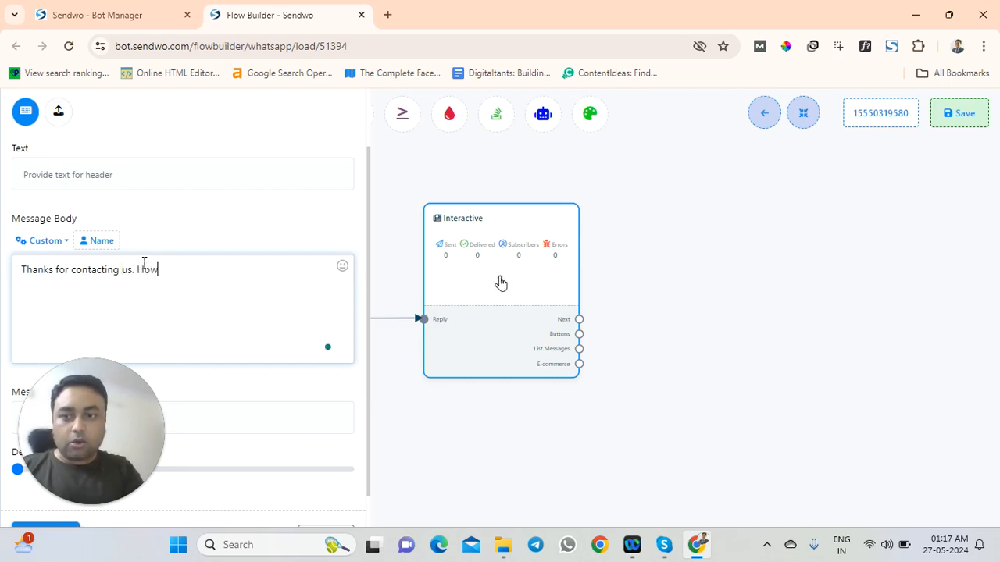
type(" can we help y")
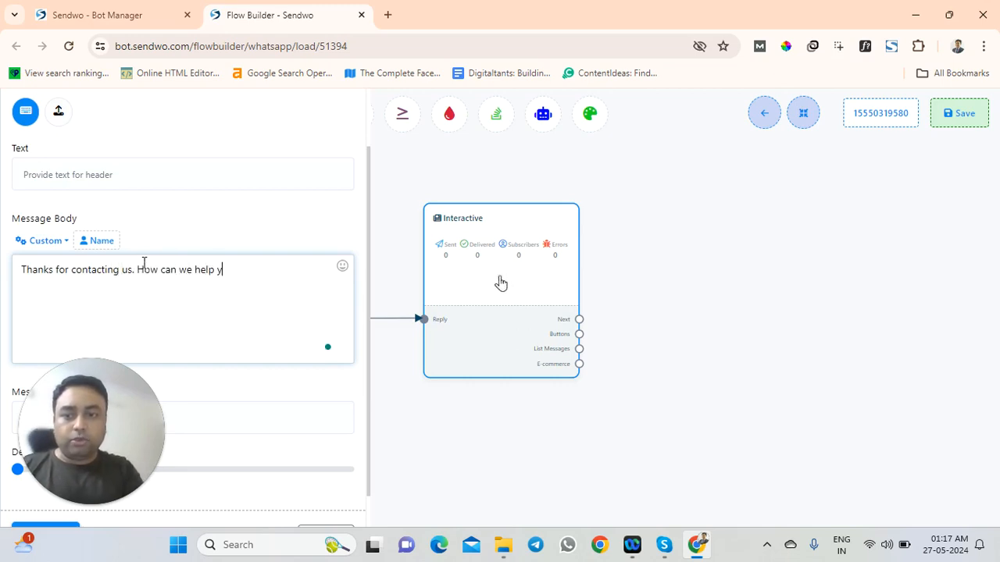
type("ou?")
scroll(175, 288, "down", 1)
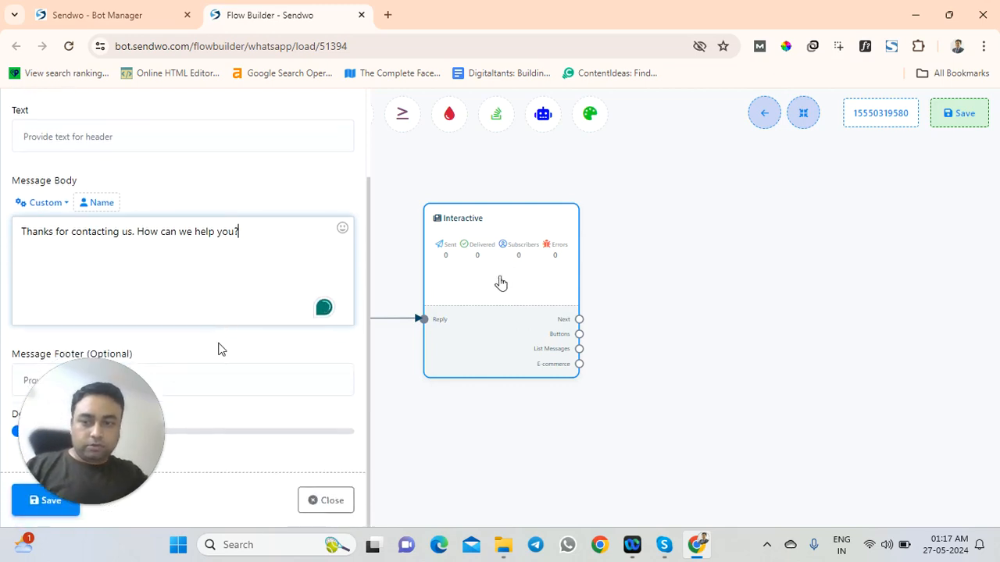
left_click_drag(97, 452, 86, 429)
left_click(44, 502)
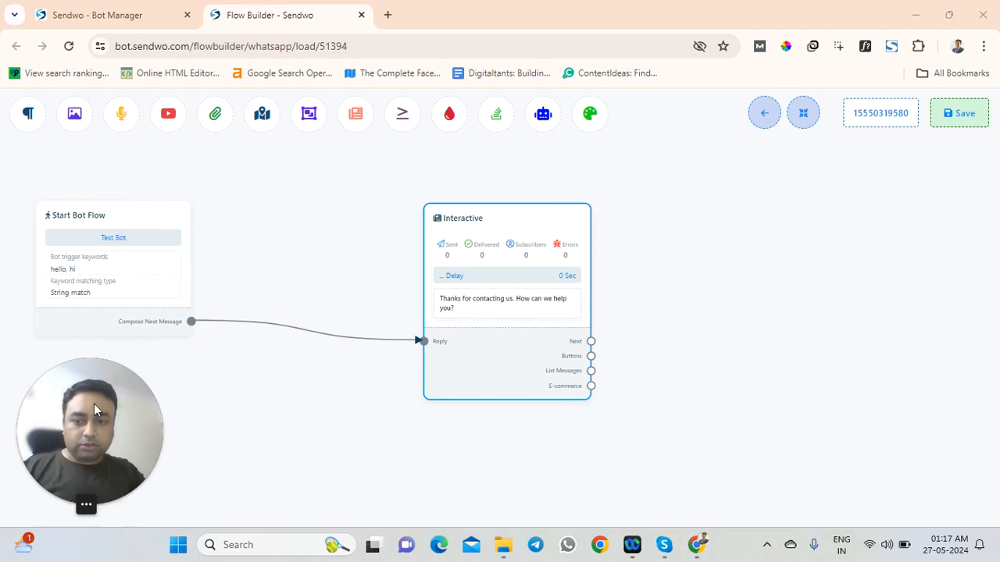
Move the Interactive block close beside the Start Bot Flow block and lower Start Bot Flow slightly, leaving room for further blocks.
left_click_drag(468, 227, 337, 221)
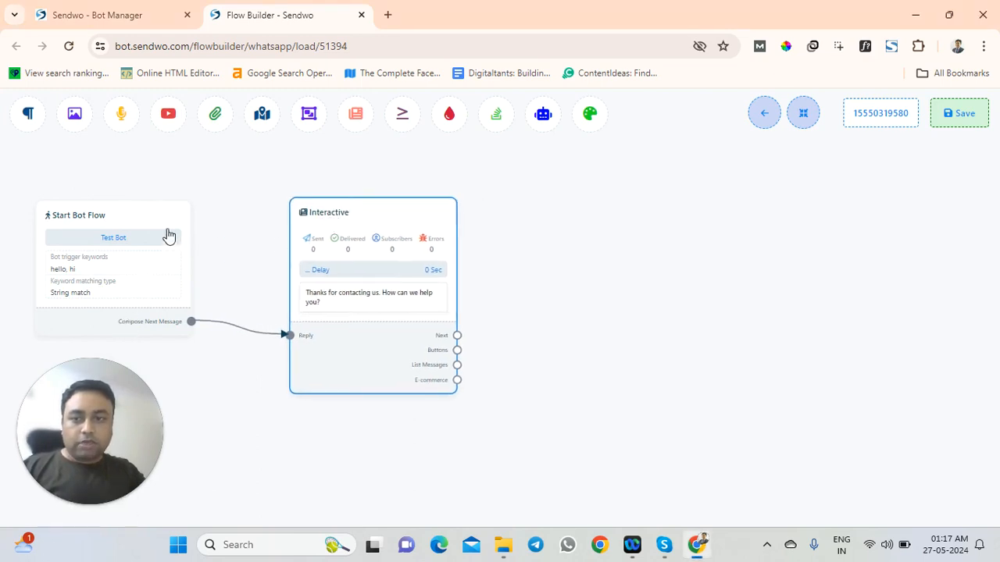
left_click_drag(159, 226, 176, 241)
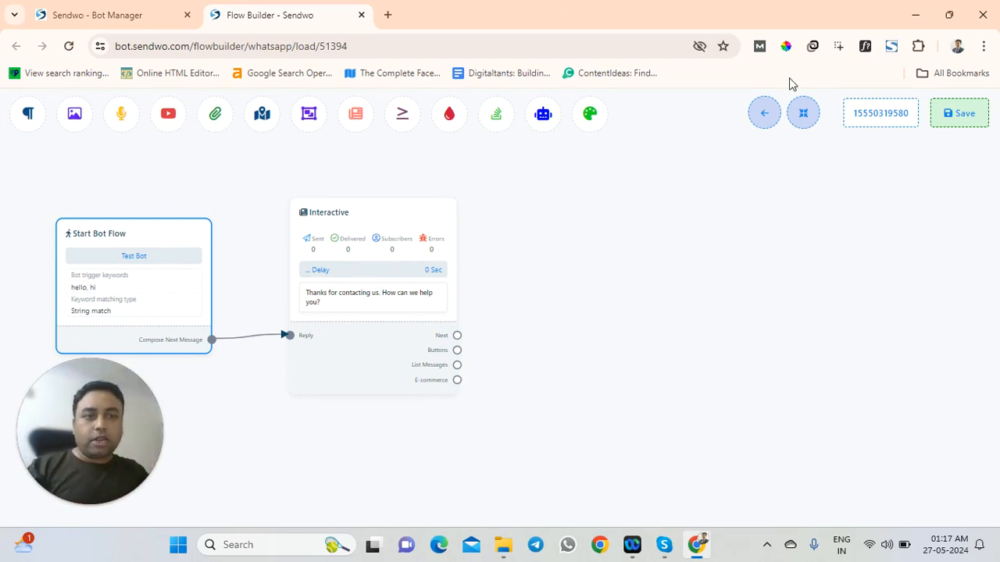
left_click(803, 113)
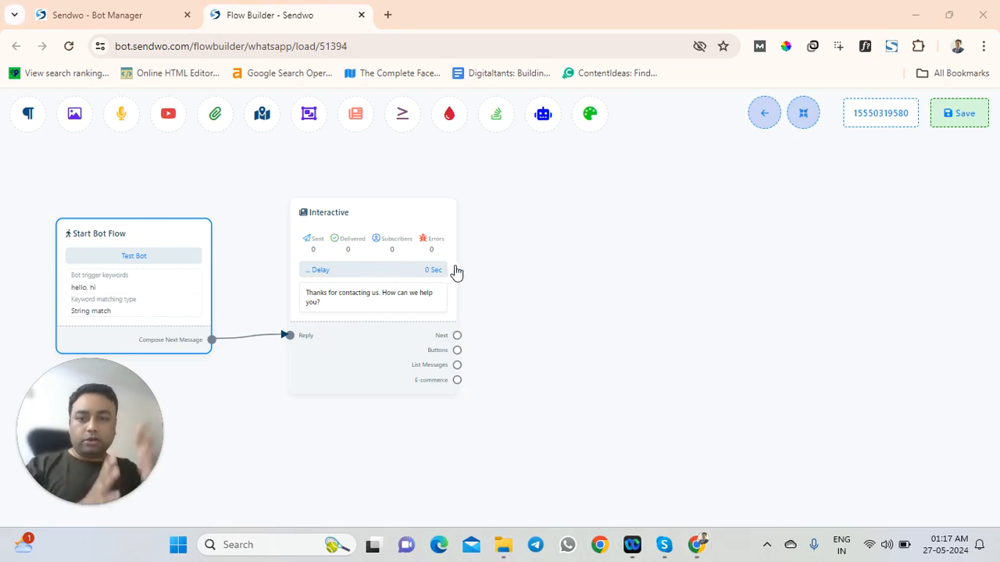
left_click_drag(571, 207, 607, 247)
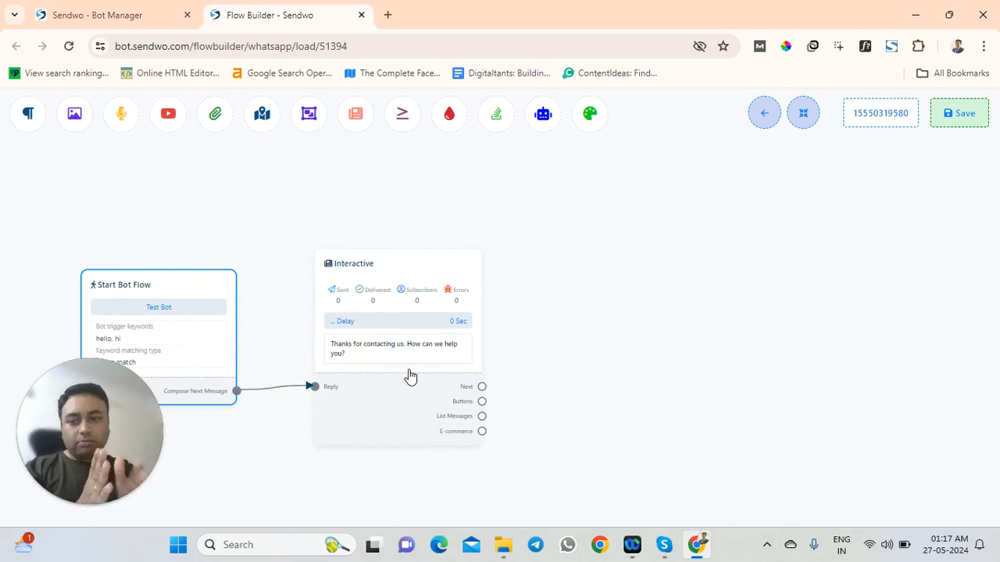
left_click_drag(391, 272, 343, 266)
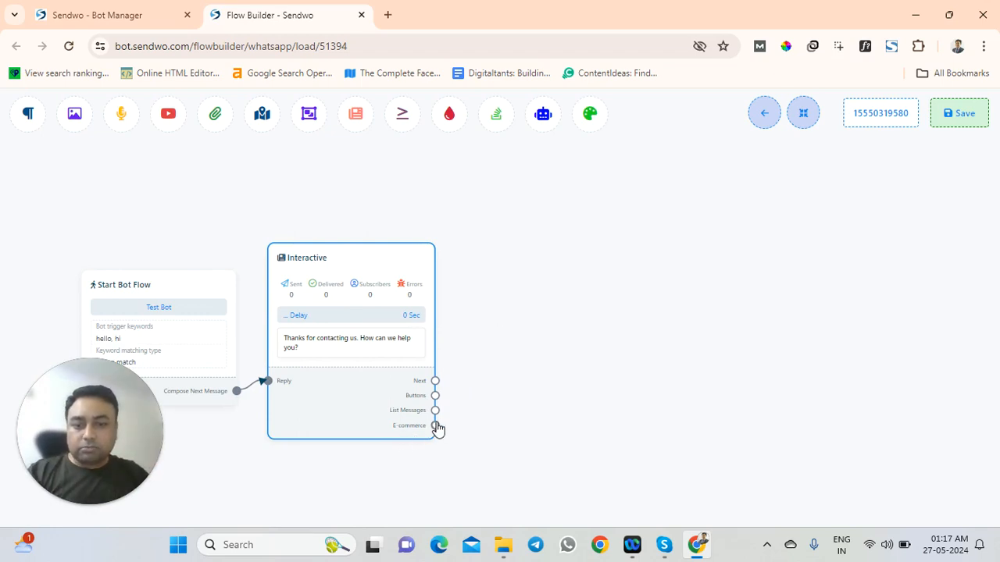
Add a Catalog block from the Interactive block's E-commerce output and check which Catalog ID options it offers, without choosing one.
left_click_drag(435, 426, 522, 368)
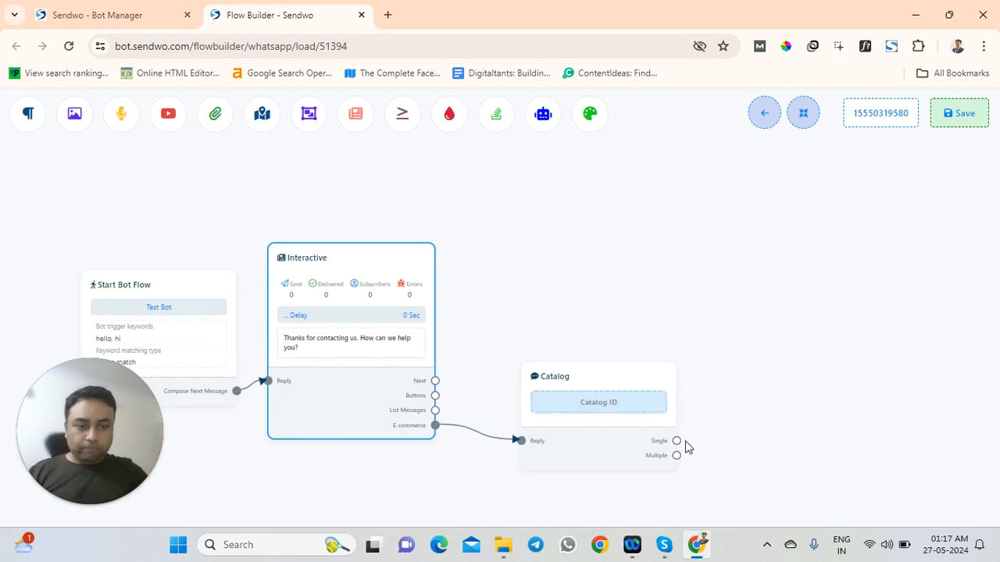
left_click(606, 409)
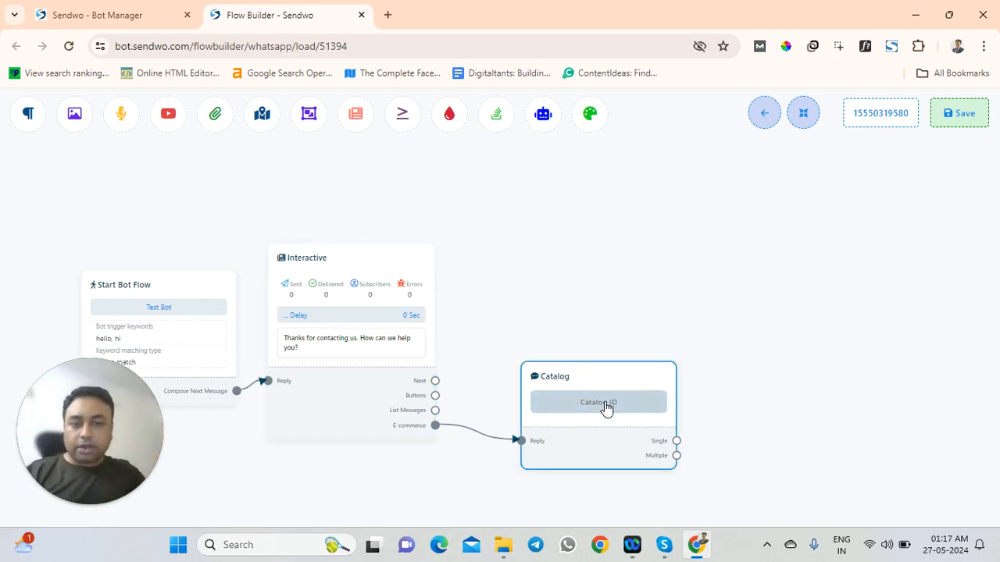
left_click(607, 405)
left_click(154, 192)
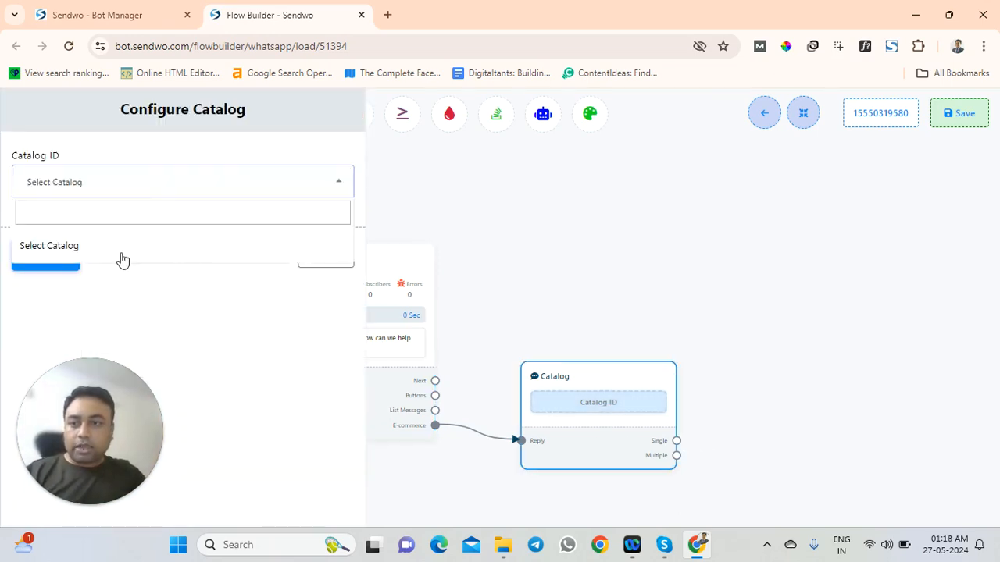
left_click(193, 319)
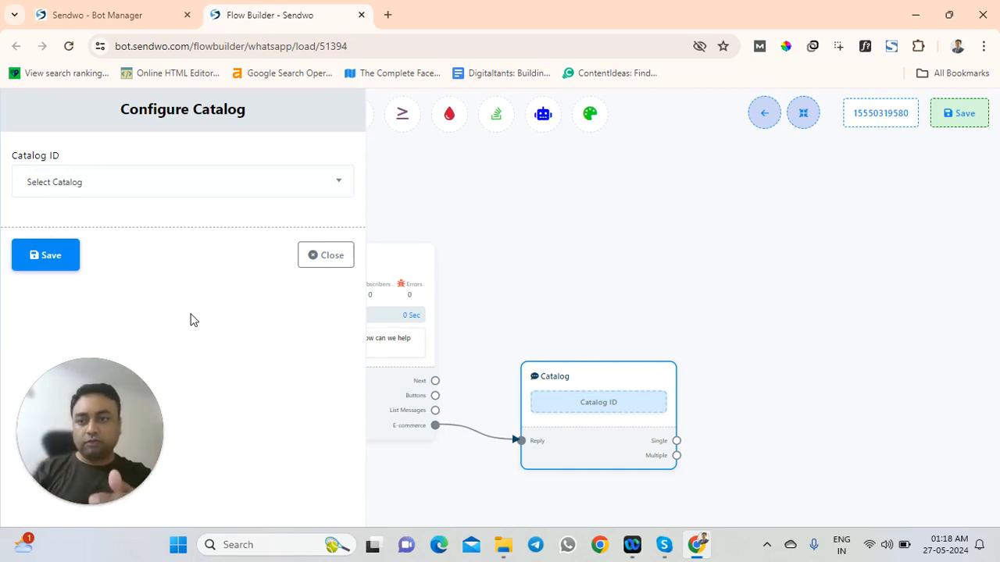
left_click(192, 195)
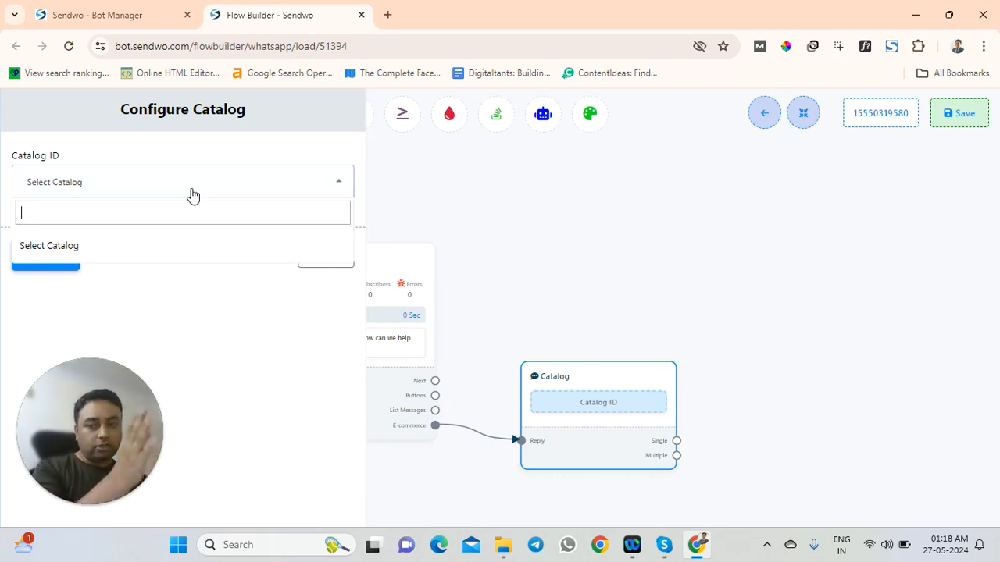
left_click(259, 308)
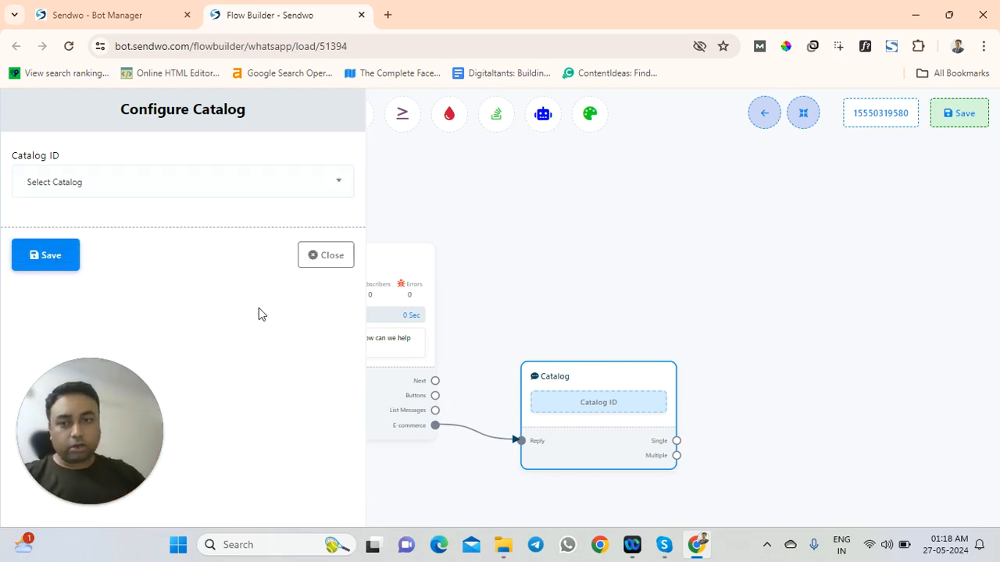
left_click(328, 258)
Delete the Catalog block connected to the Interactive block's E-commerce output.
left_click_drag(575, 376, 581, 343)
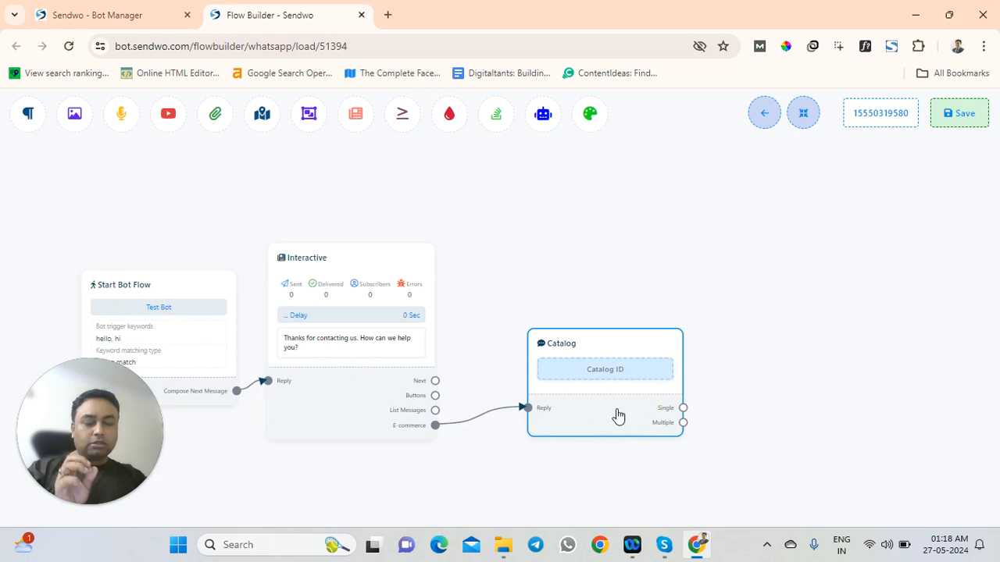
right_click(614, 345)
left_click(634, 358)
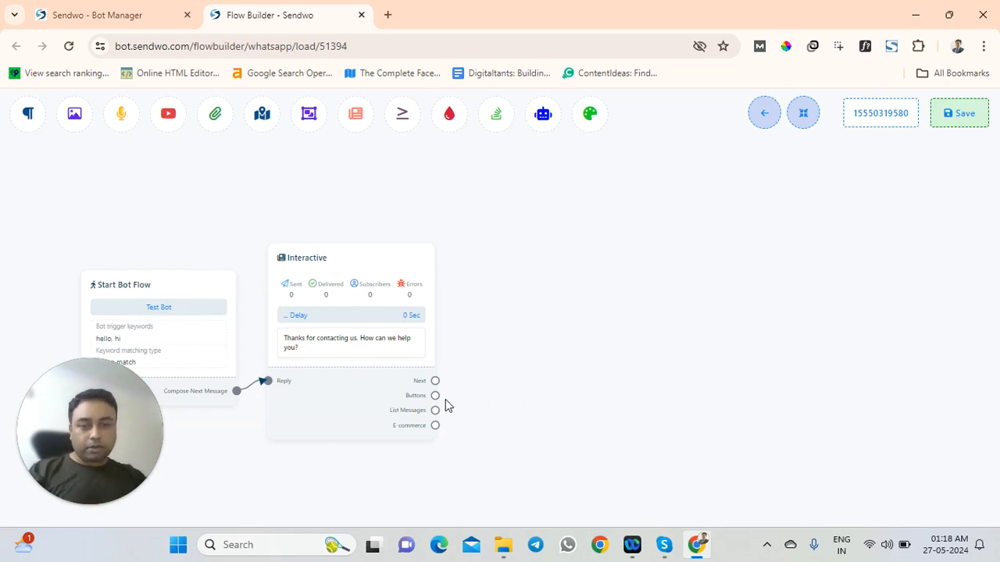
Add three Button blocks from the Interactive block's Buttons output and auto-arrange the flow so they stand in one column.
left_click_drag(435, 395, 500, 413)
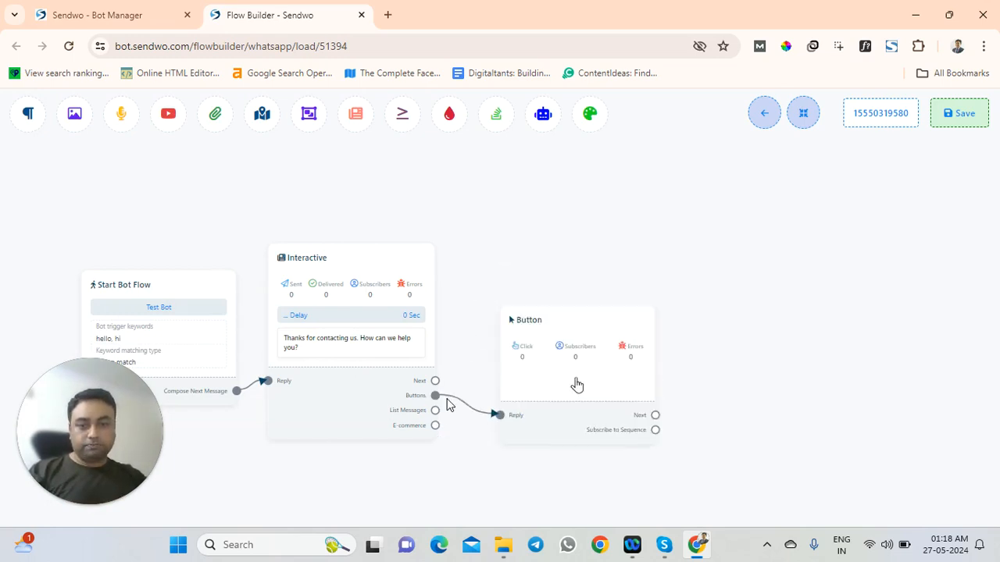
left_click_drag(435, 395, 463, 500)
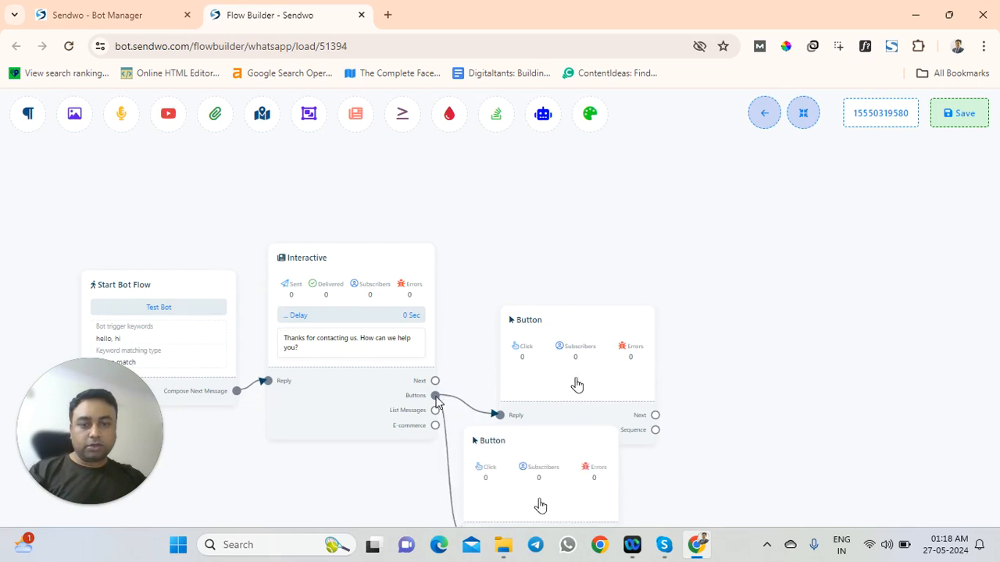
left_click_drag(441, 401, 496, 245)
left_click_drag(361, 308, 288, 387)
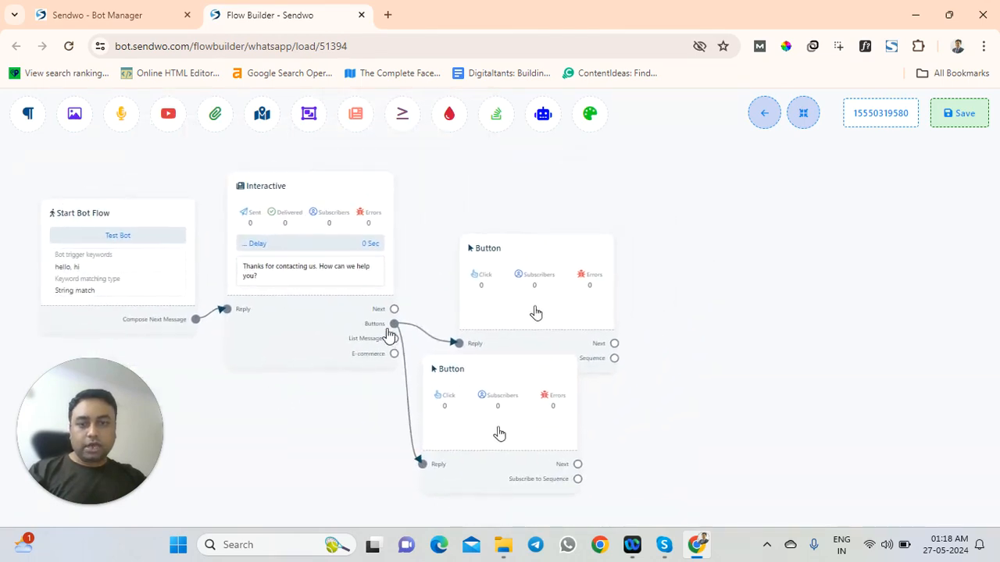
left_click_drag(394, 323, 442, 191)
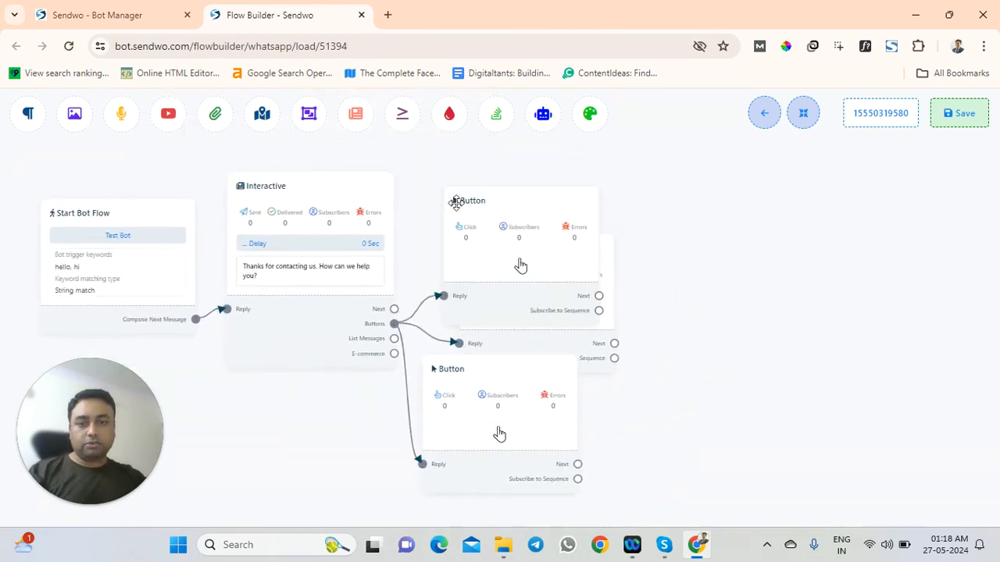
left_click_drag(517, 223, 515, 155)
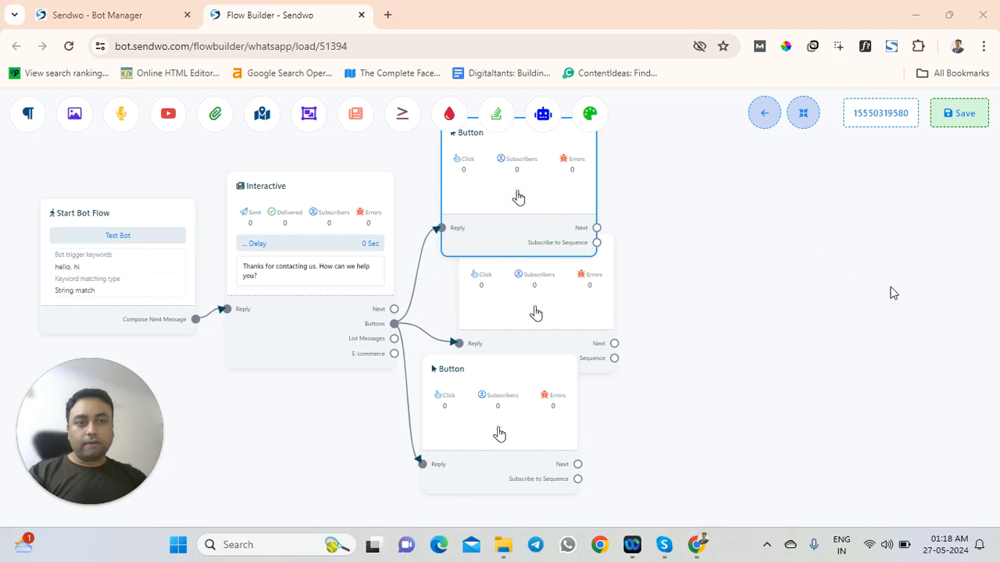
left_click(804, 113)
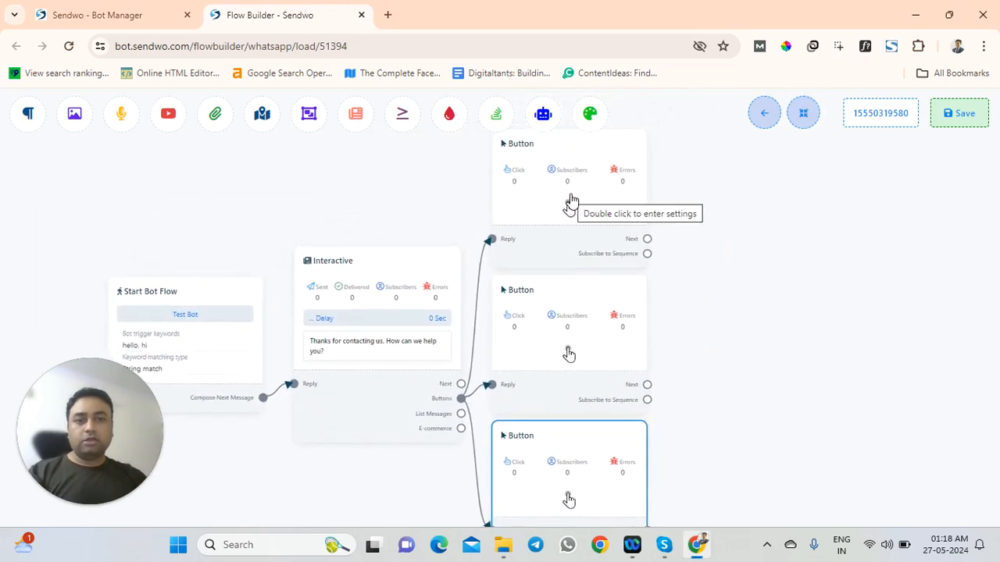
Name the uppermost Button block "Speak to an expert" and try to save it without choosing an action for when it is pressed.
double_click(570, 202)
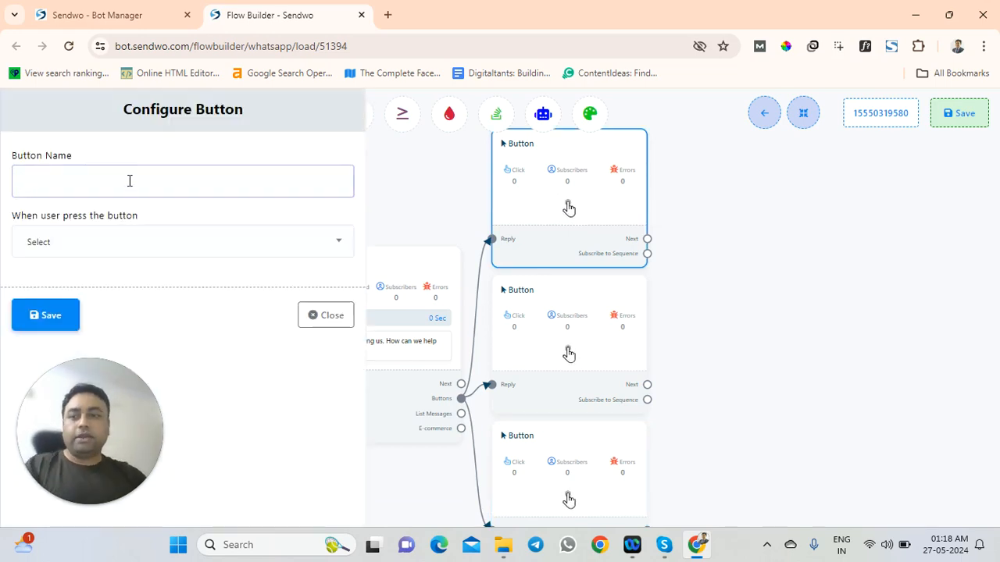
left_click(130, 180)
type("o")
key("BackSpace")
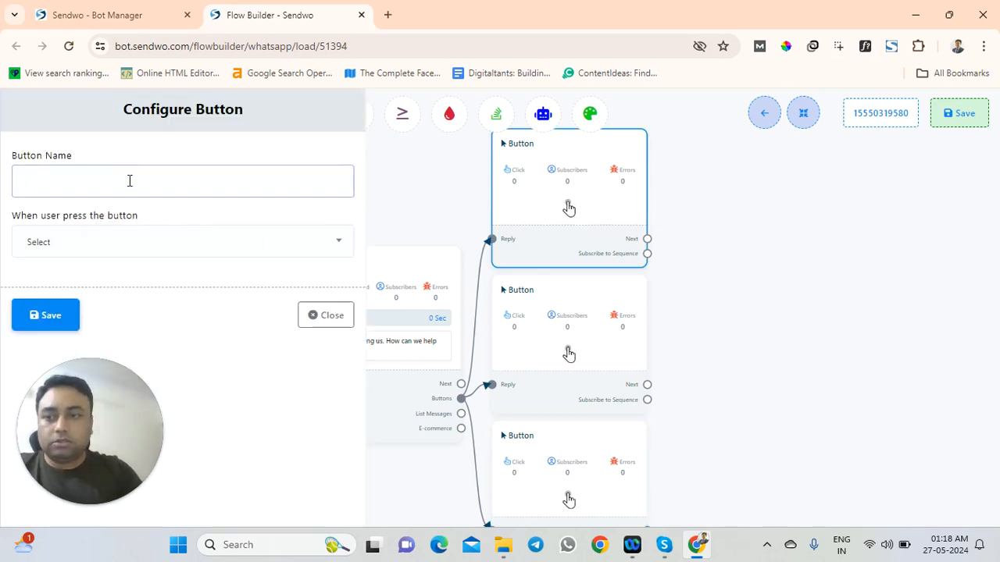
left_click(130, 181)
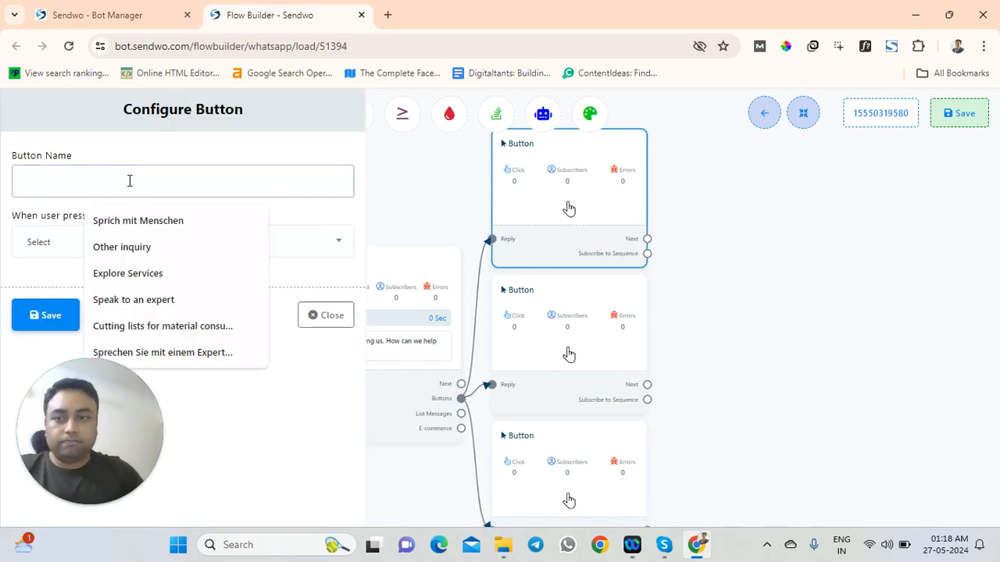
left_click(139, 298)
left_click(92, 250)
left_click_drag(98, 468, 282, 469)
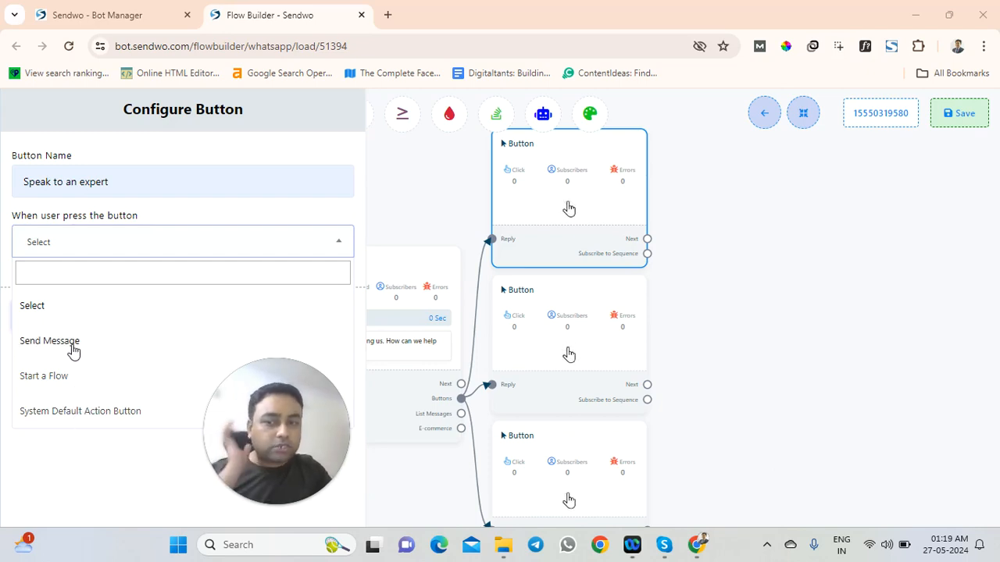
left_click(164, 219)
left_click(45, 313)
Choose System Default Action Button as the button's press action and review its Action Type options without selecting one.
left_click(55, 242)
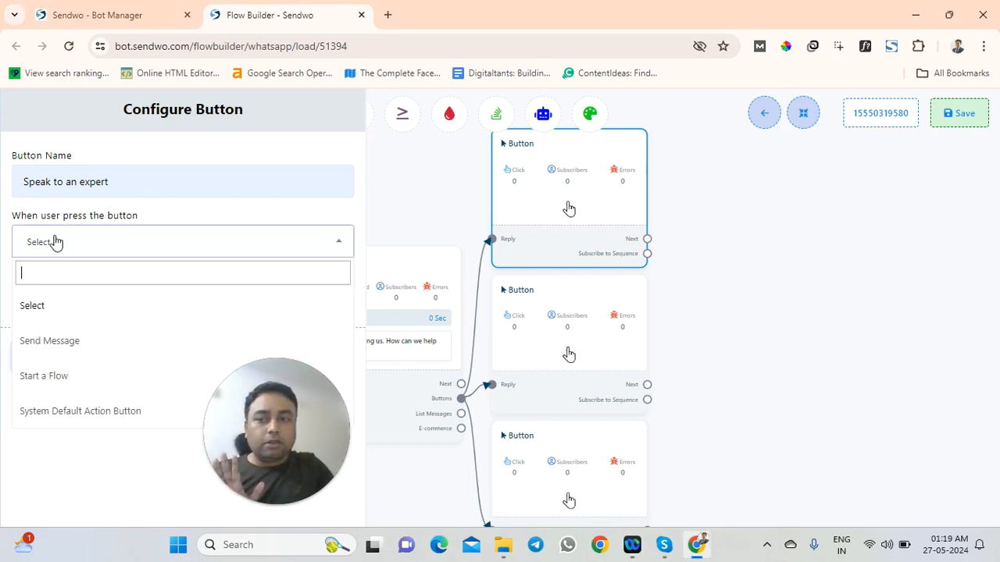
left_click(69, 413)
left_click(81, 304)
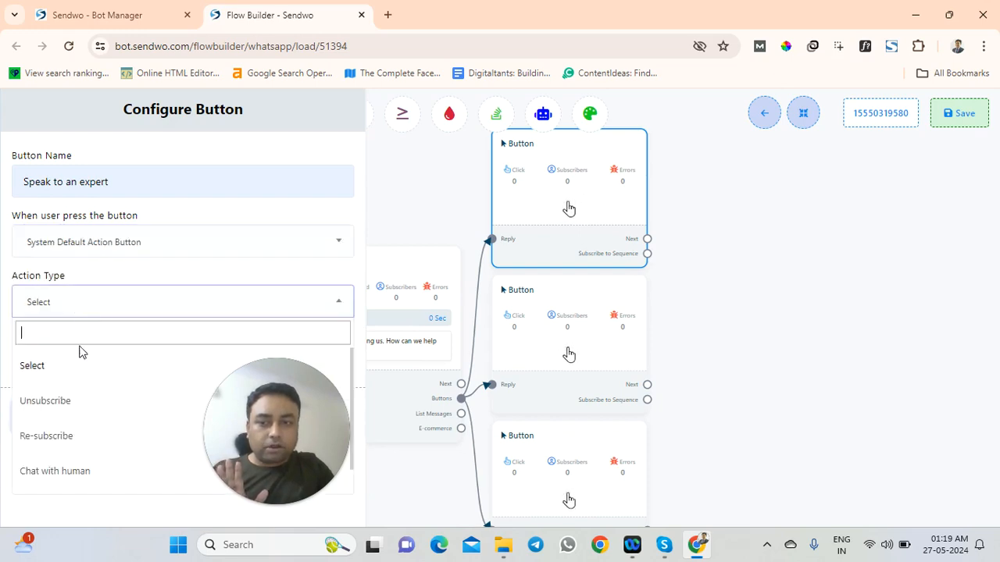
scroll(79, 353, "down", 1)
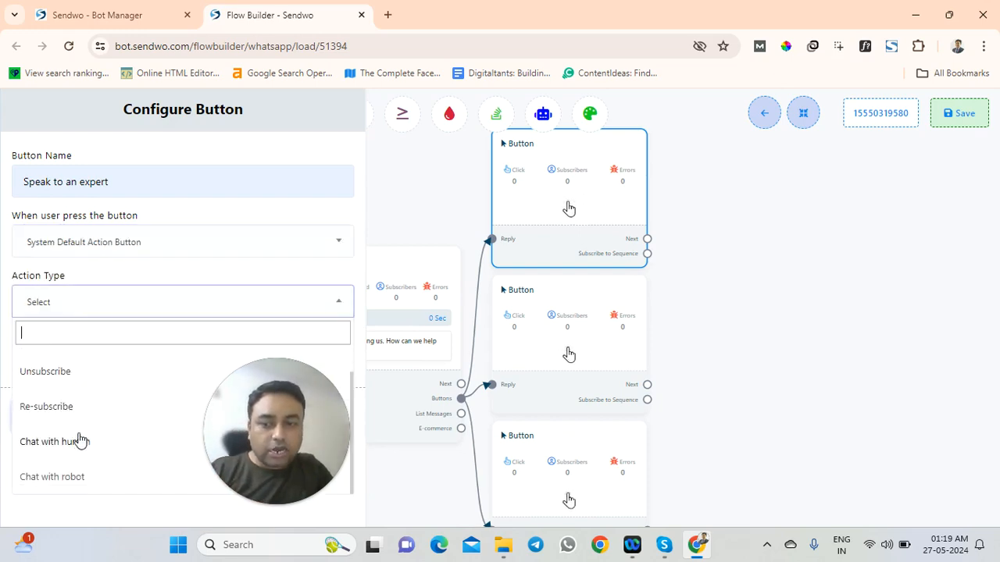
scroll(81, 441, "up", 1)
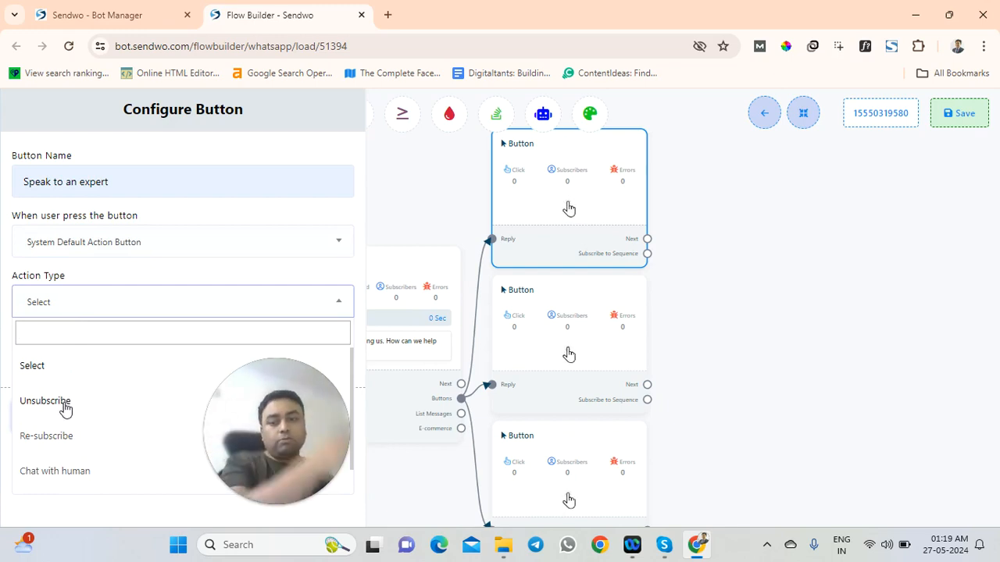
left_click(153, 178)
left_click(100, 301)
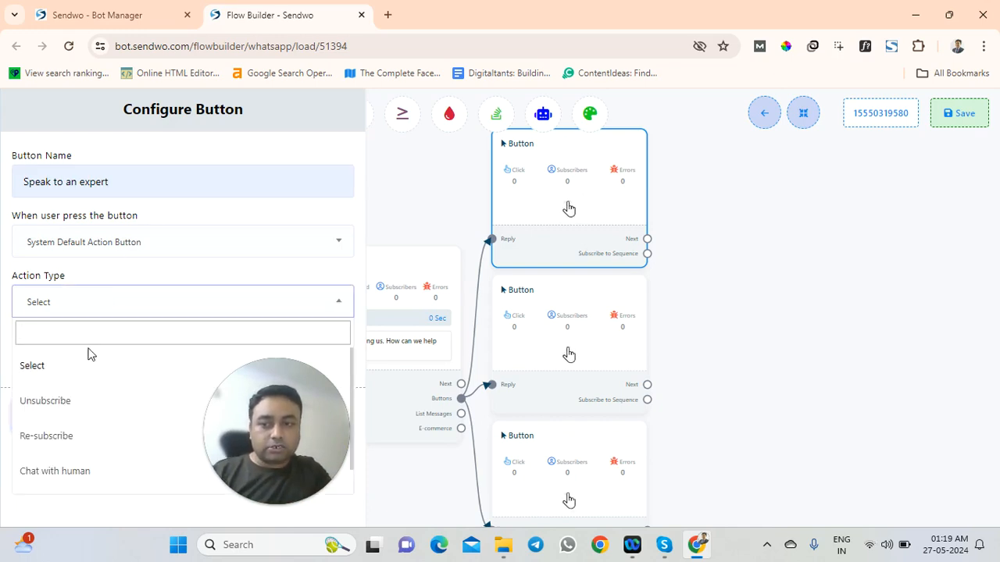
scroll(77, 421, "down", 1)
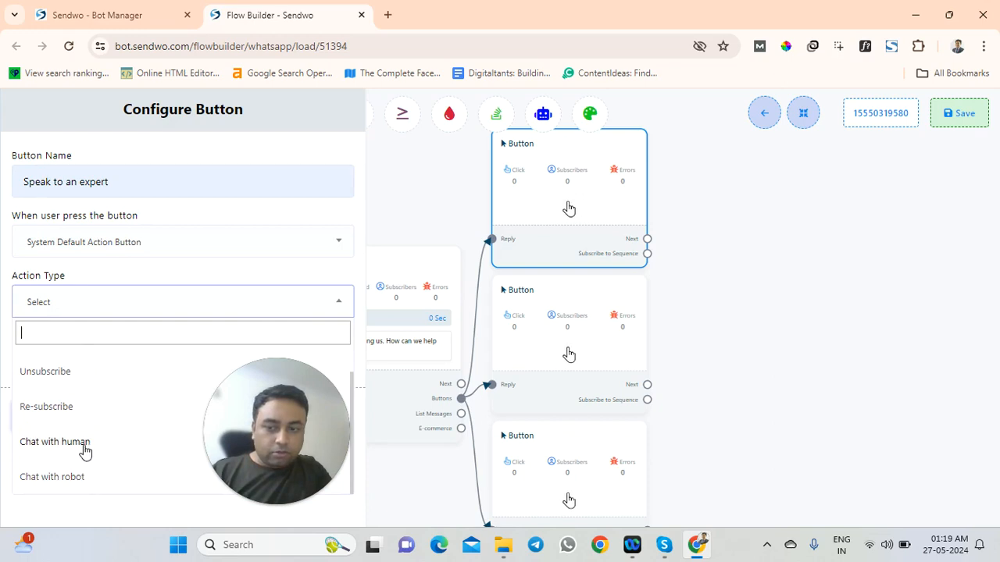
Set the button's press action to Send Message, review its label, sequence and conversation assignment settings, and save the button.
left_click(128, 234)
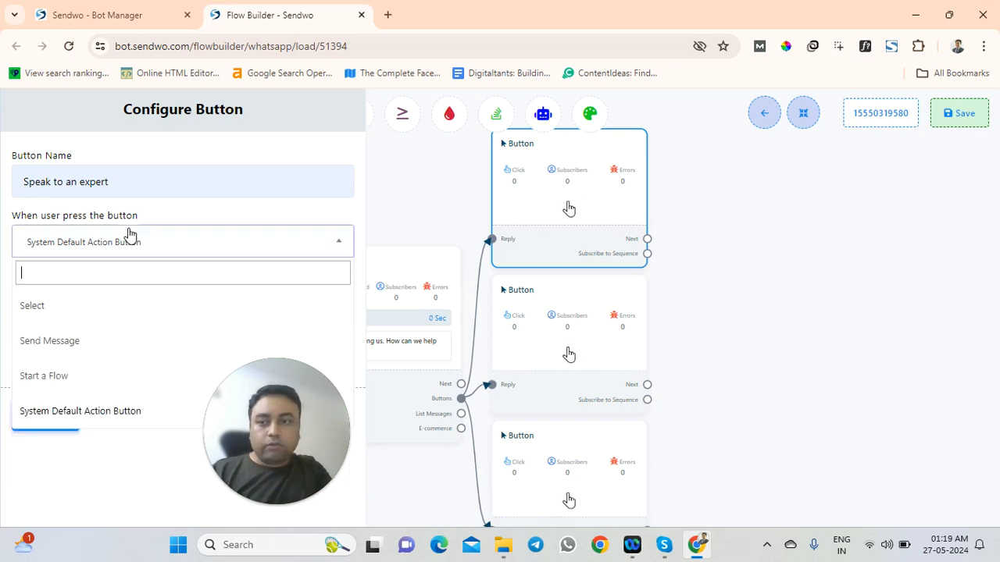
left_click(70, 341)
scroll(71, 351, "down", 4)
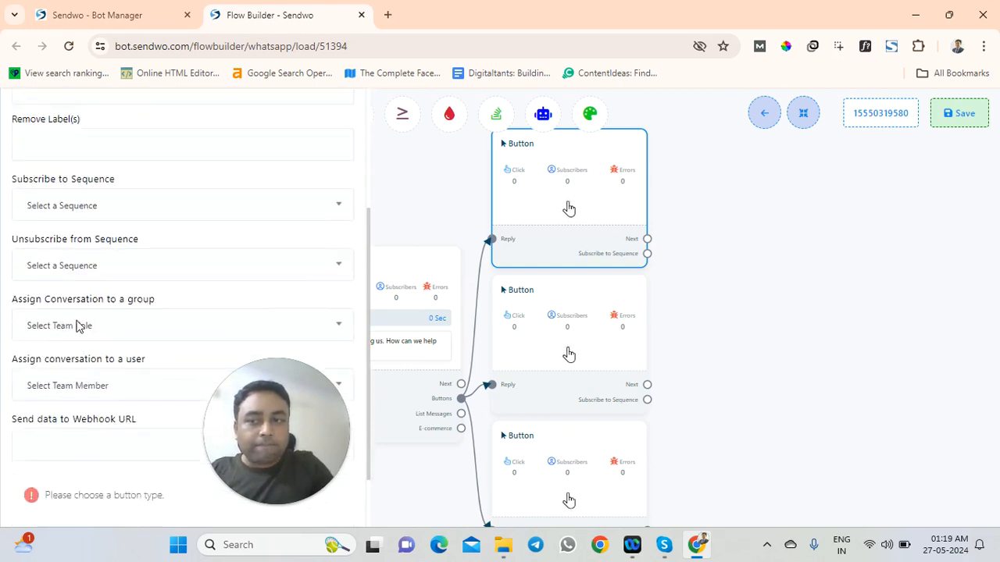
scroll(115, 255, "up", 3)
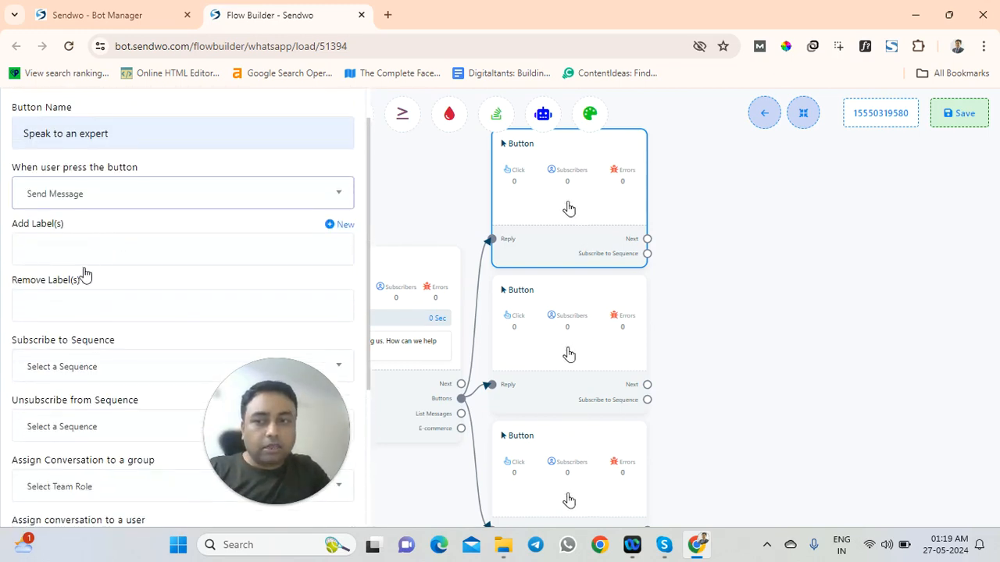
scroll(66, 313, "down", 1)
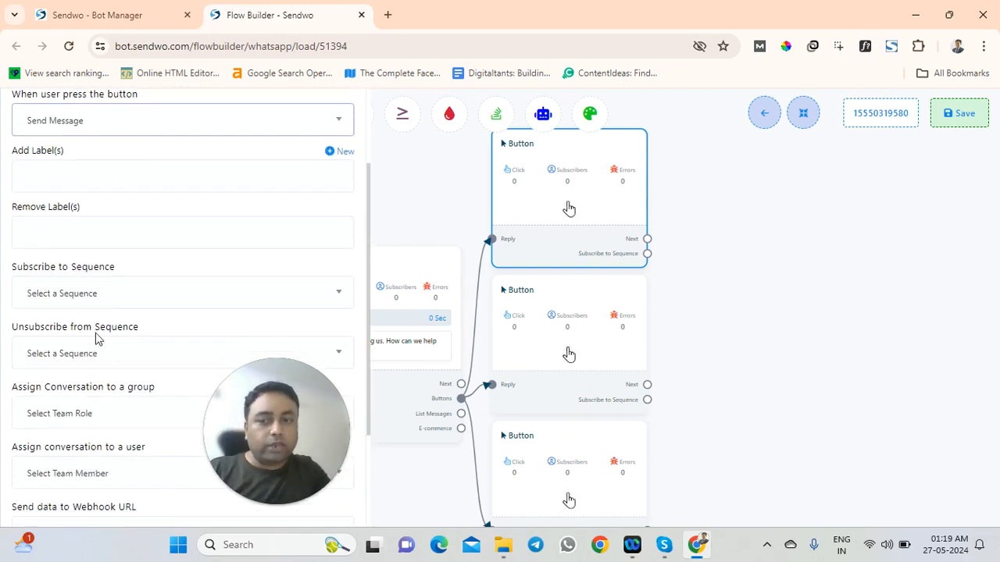
scroll(96, 357, "down", 2)
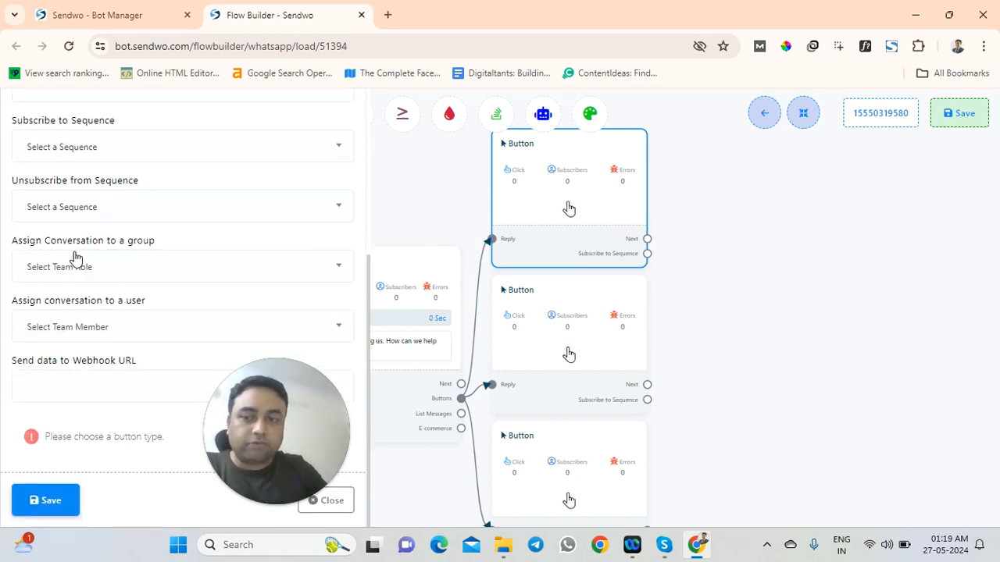
scroll(136, 361, "up", 3)
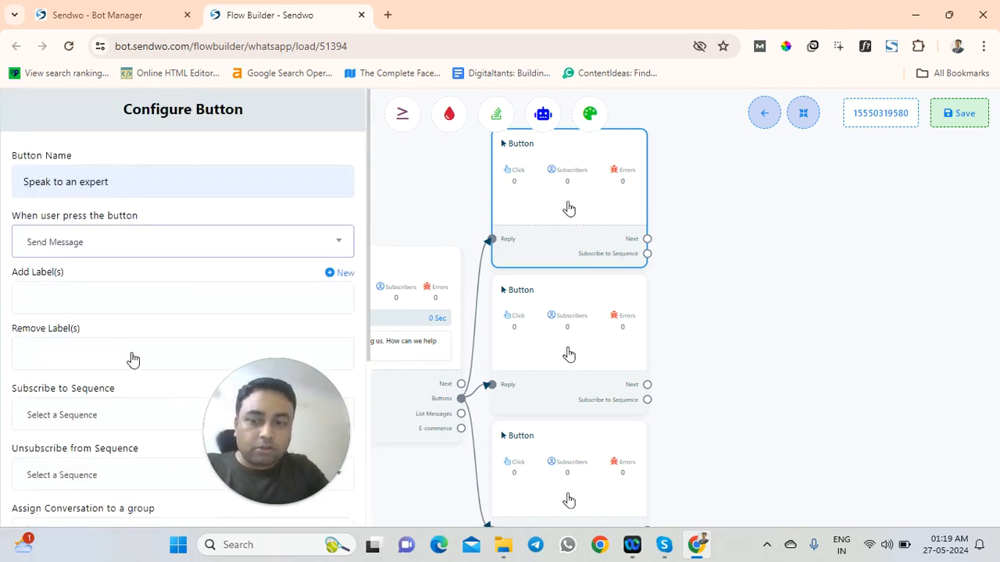
scroll(101, 249, "down", 3)
left_click(75, 487)
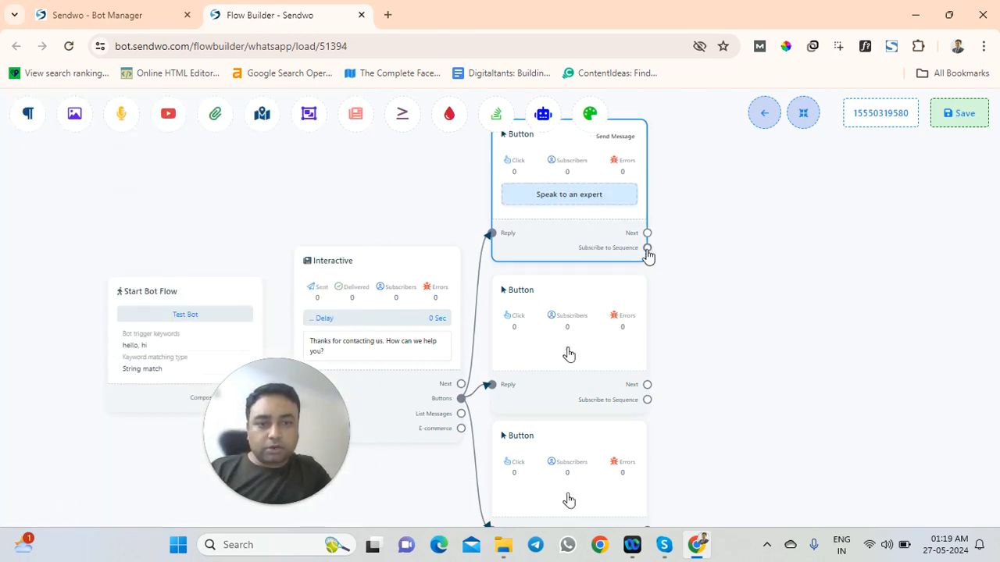
Add an AI Reply block from the "Speak to an expert" button's Next output and place it beside that button.
left_click_drag(648, 233, 755, 192)
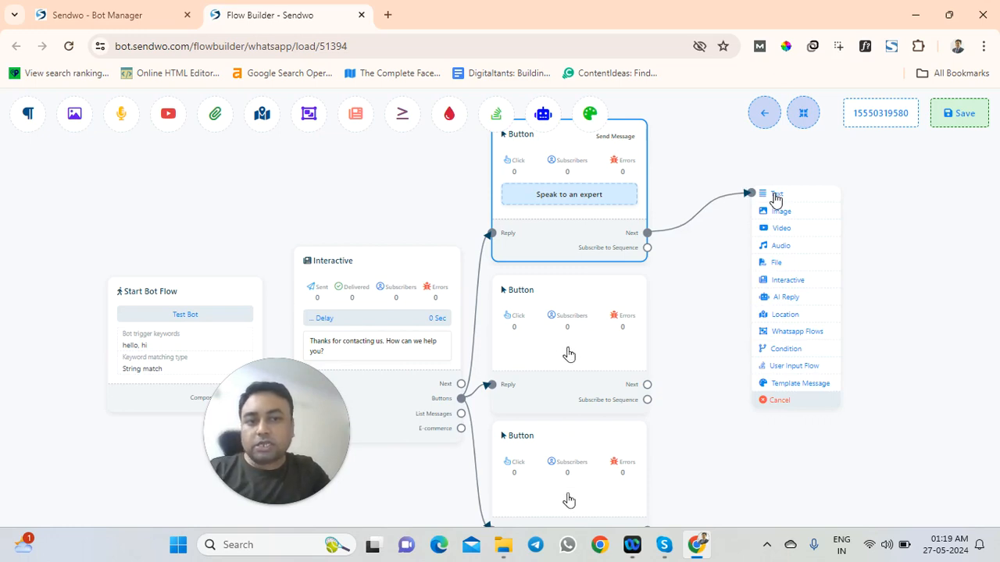
left_click(789, 304)
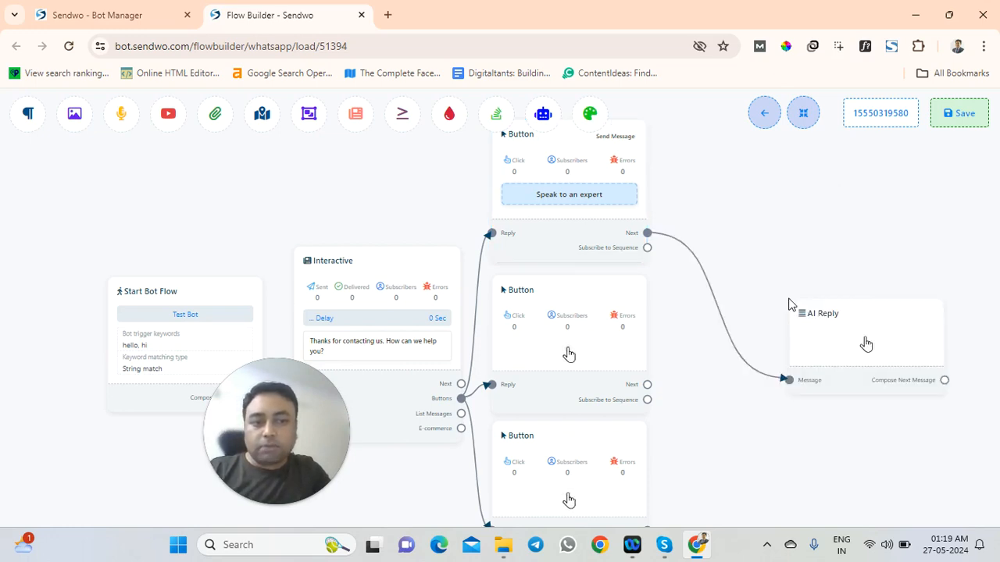
left_click_drag(863, 375, 789, 186)
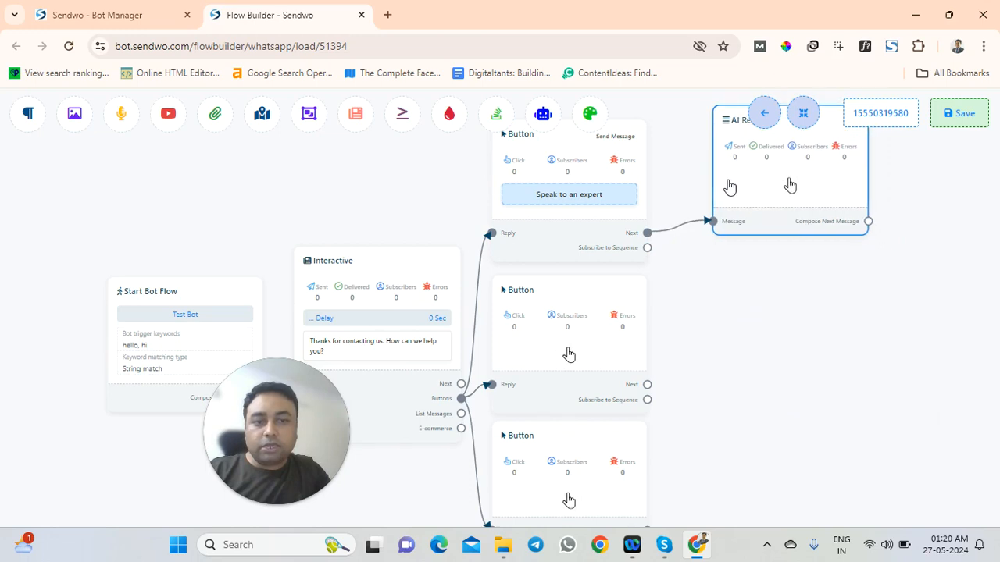
Enter the placeholder text "rgdrhth hfhfhfh" as the AI Reply block's learning message and close its configuration without saving.
double_click(773, 189)
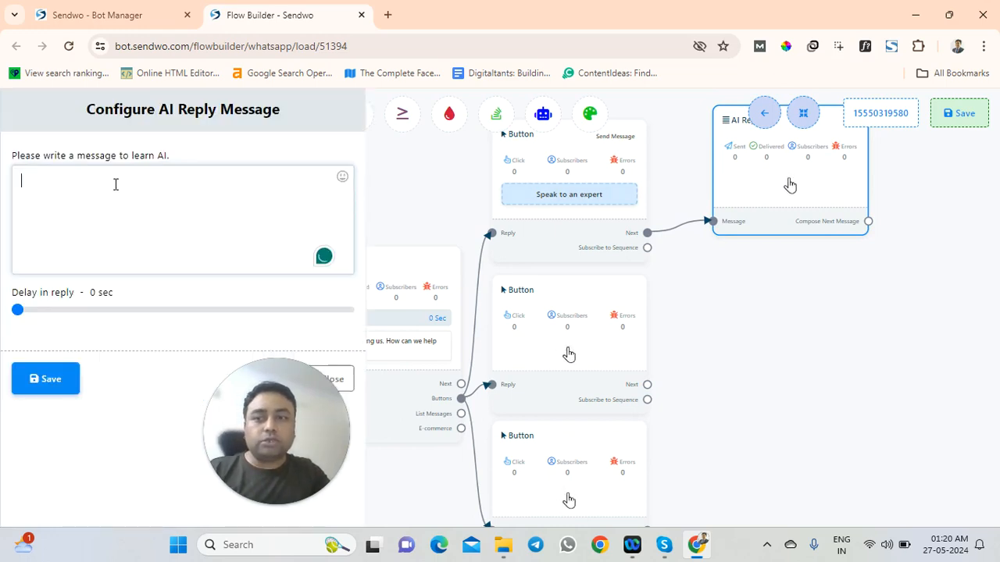
type("rgdrhth")
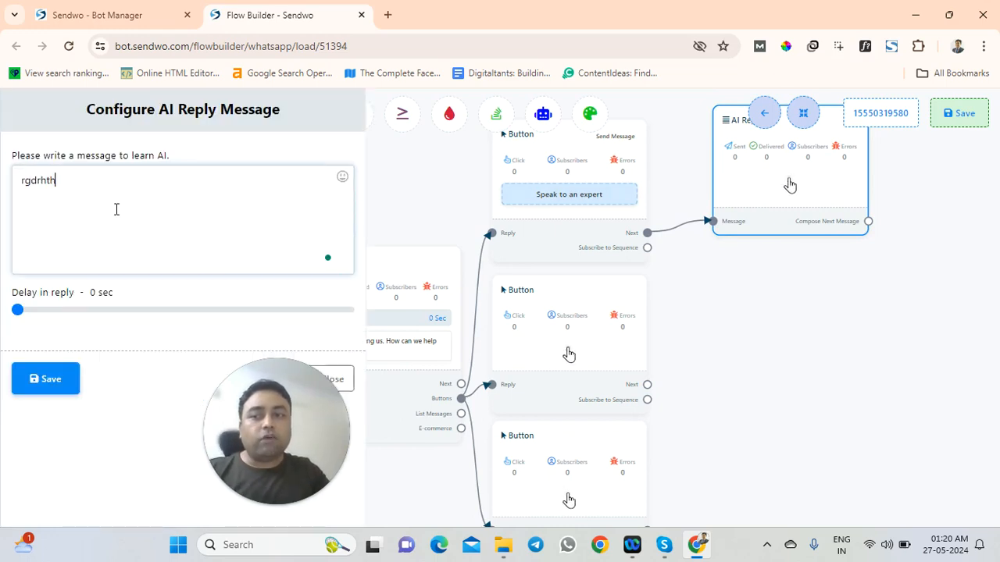
type(" hfhfhfh")
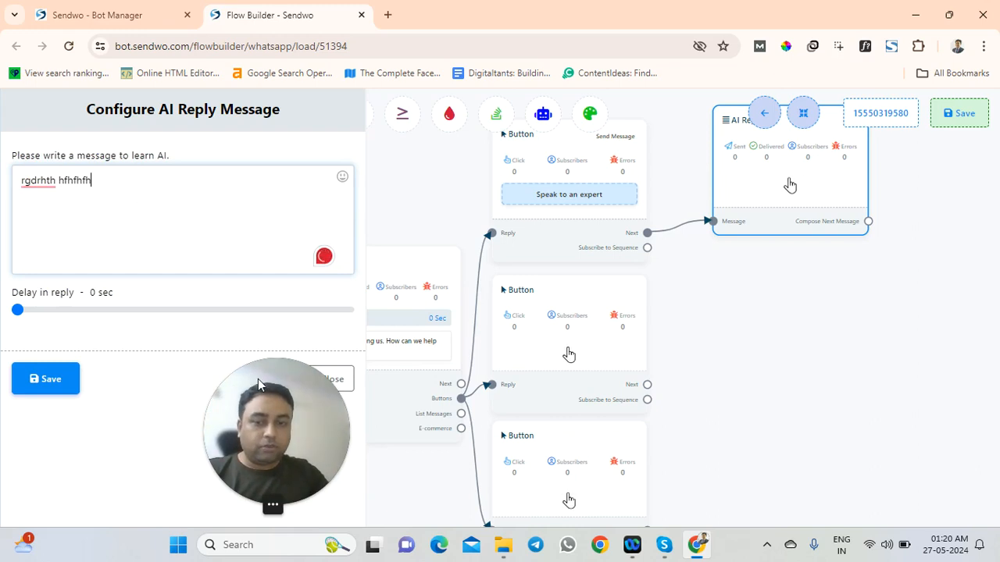
left_click_drag(248, 405, 181, 407)
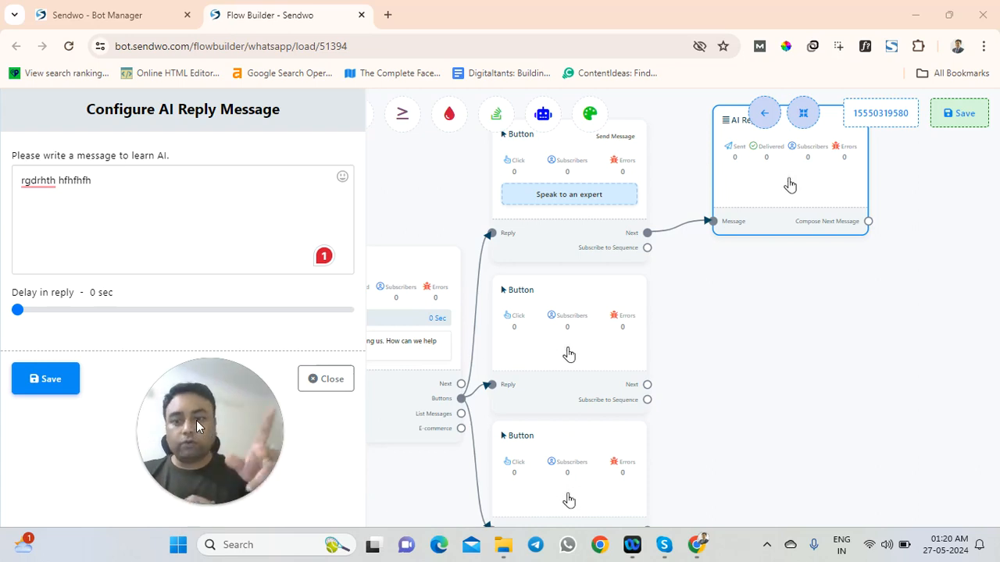
left_click(330, 380)
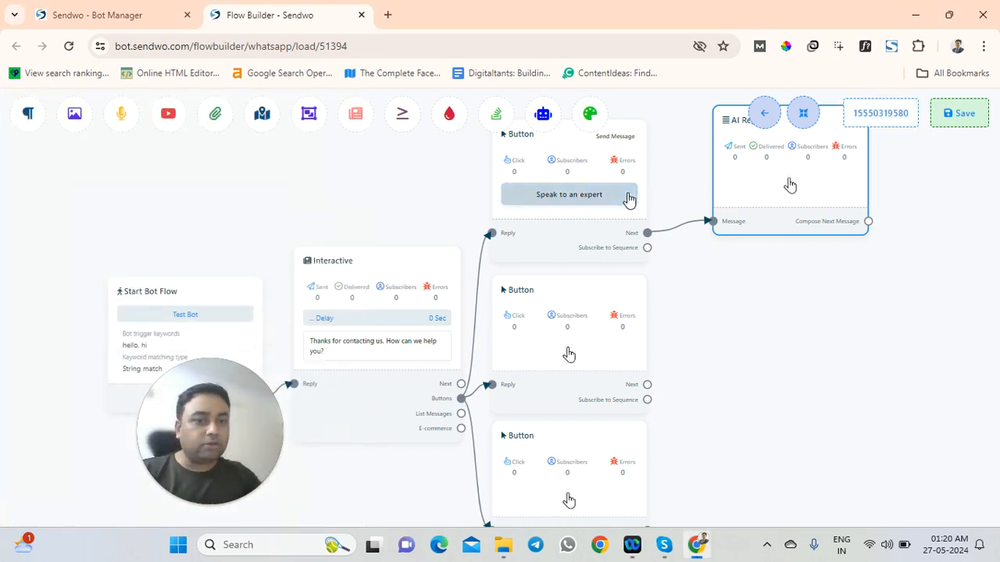
Delete the AI Reply block and check which block types the "Speak to an expert" button's Next output offers, without adding one.
right_click(753, 193)
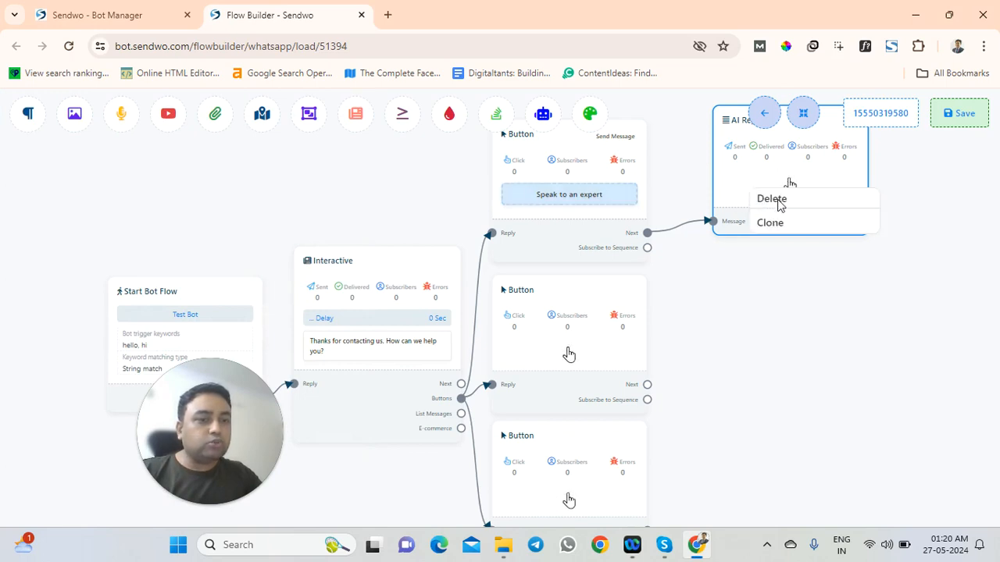
left_click(775, 200)
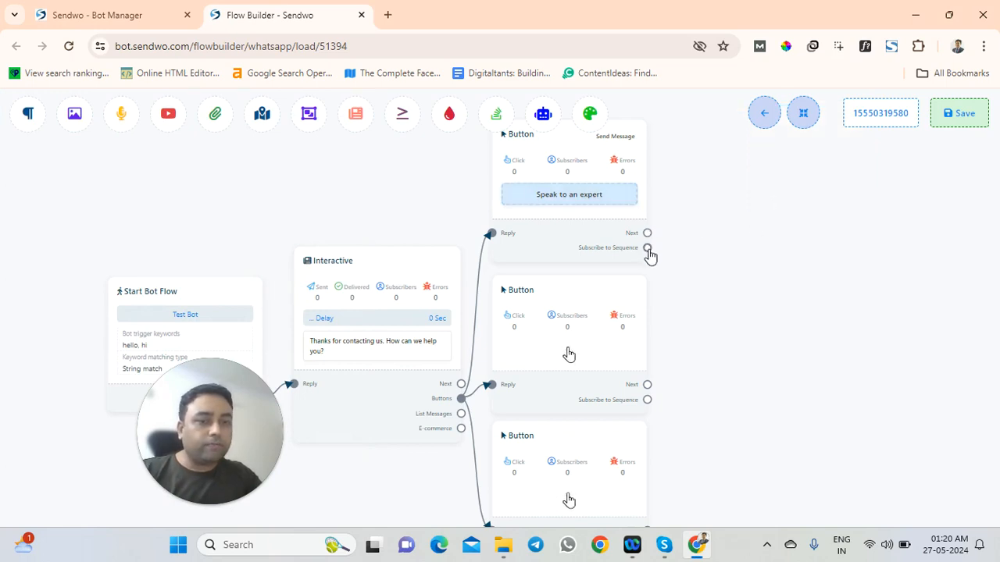
left_click_drag(647, 234, 702, 183)
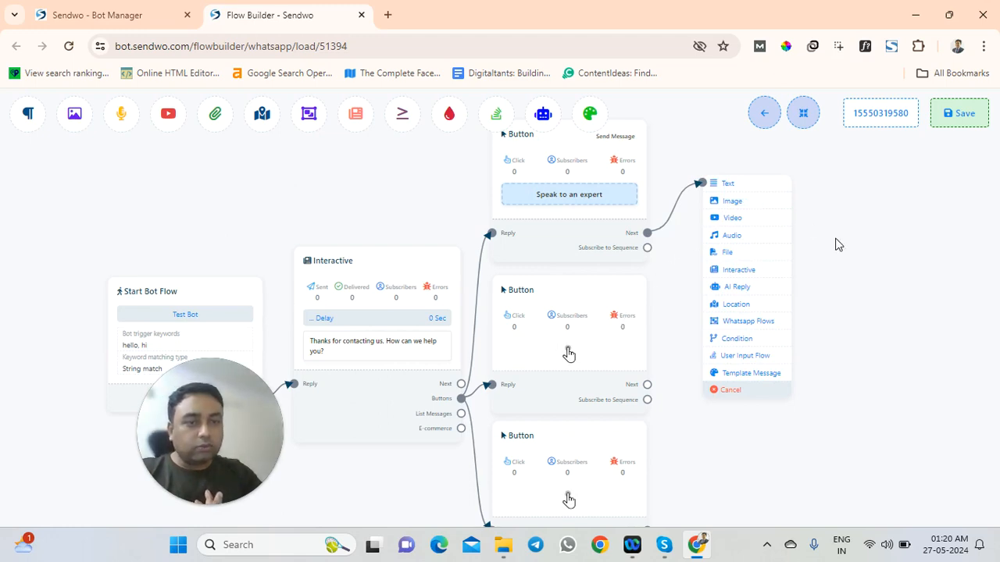
left_click(741, 397)
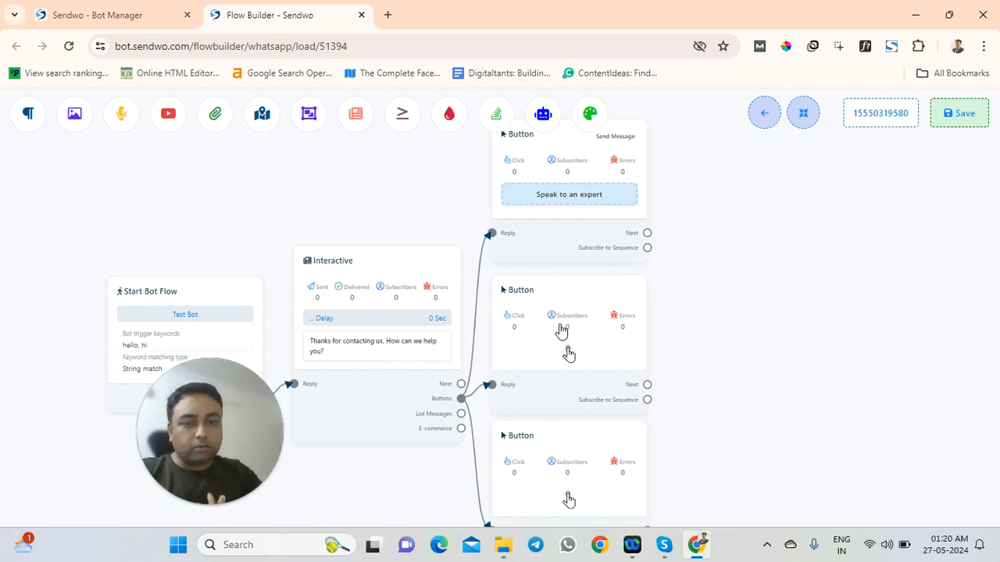
Name the second button "Locate Us", set its press action to Send Message, and save the button.
left_click(562, 330)
left_click(131, 184)
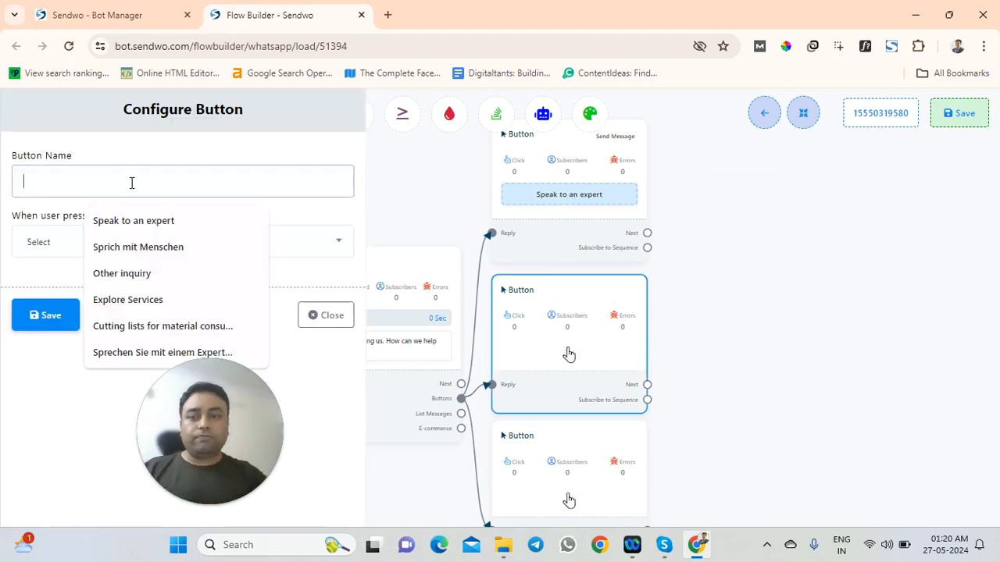
left_click(157, 156)
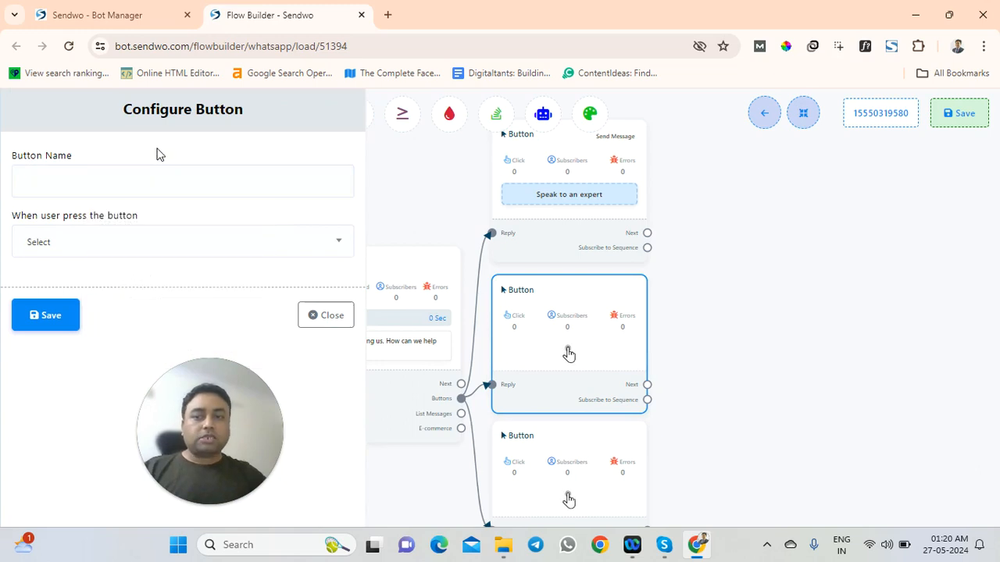
left_click(160, 188)
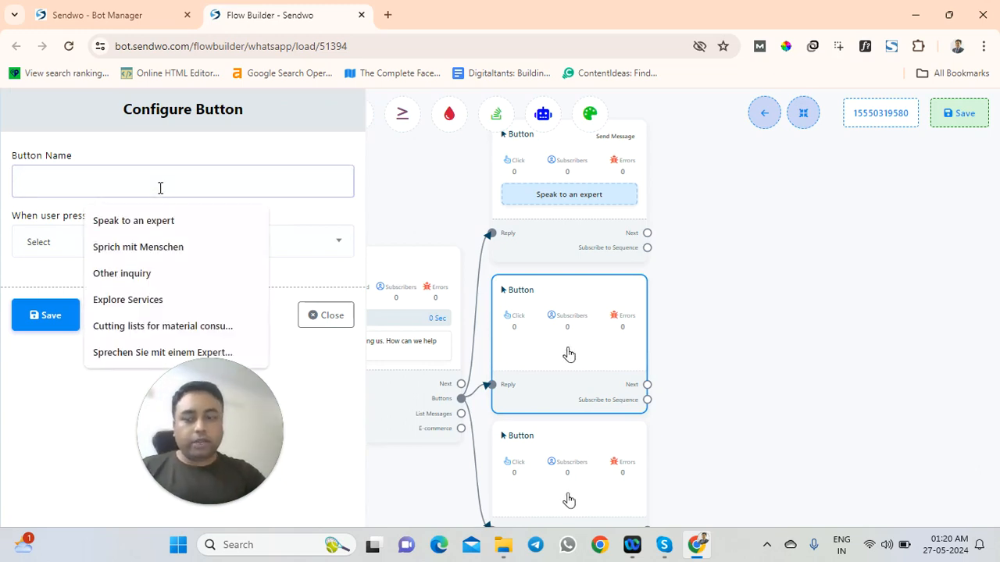
type("Locate Us")
left_click(125, 241)
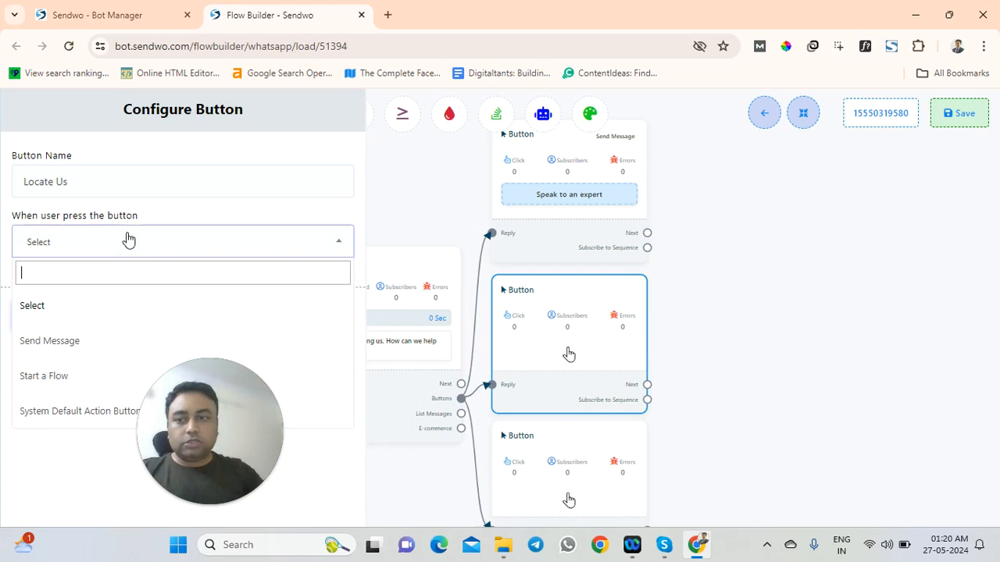
left_click(75, 342)
scroll(101, 336, "down", 3)
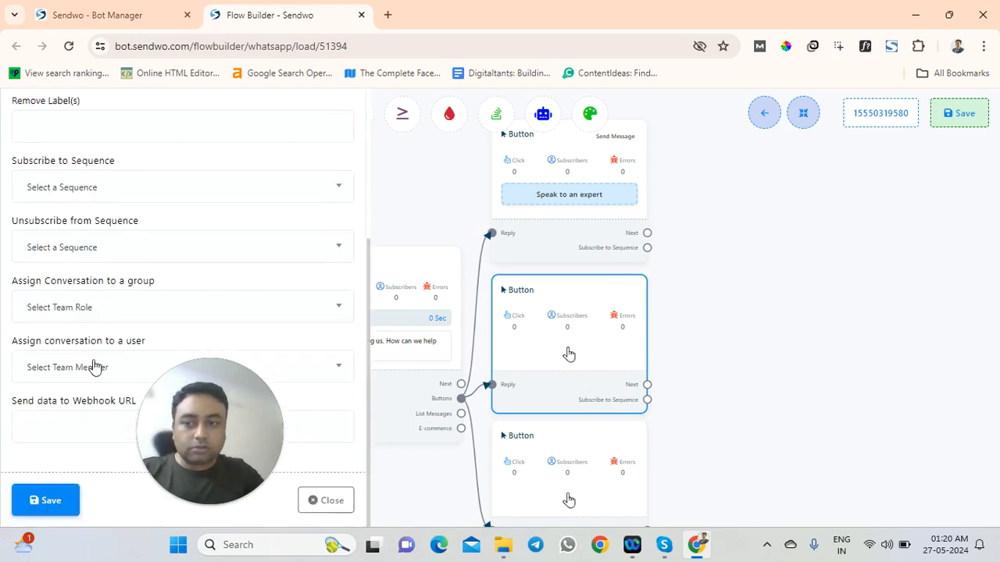
left_click(45, 500)
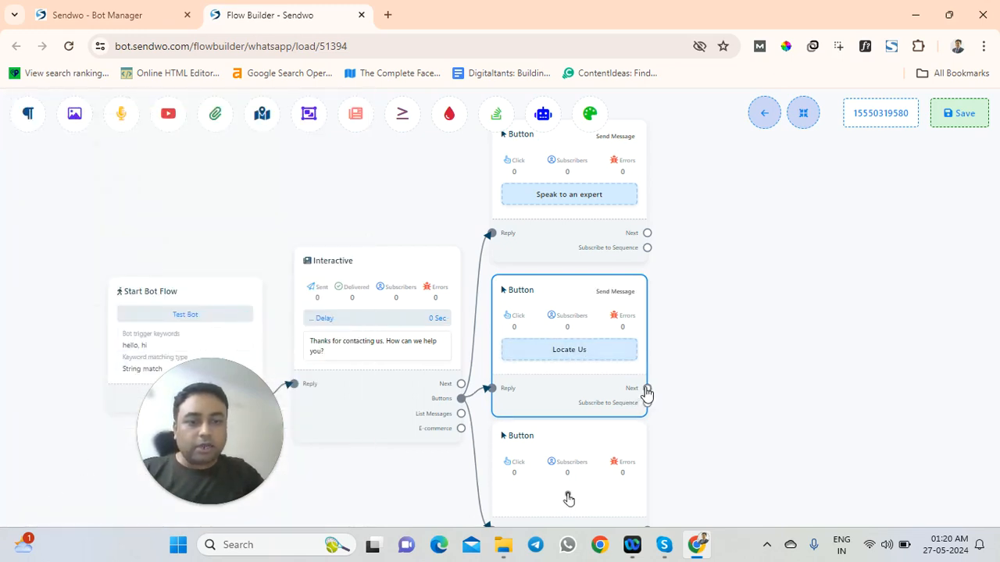
Add a Location block from the "Locate Us" button's Next output beside that button, and view its configuration without saving.
left_click_drag(647, 388, 725, 305)
left_click(759, 425)
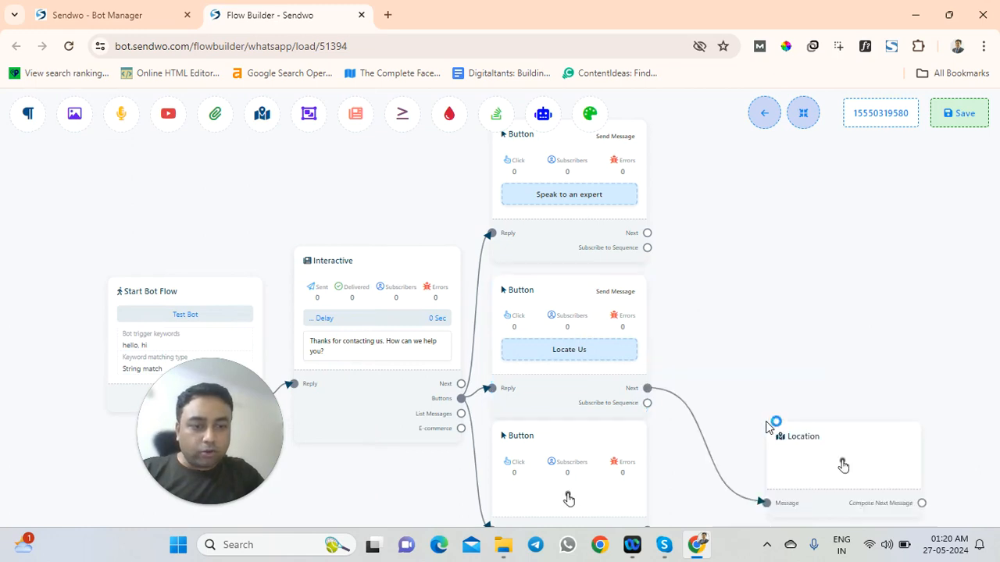
left_click_drag(814, 462, 758, 280)
left_click_drag(786, 327, 785, 318)
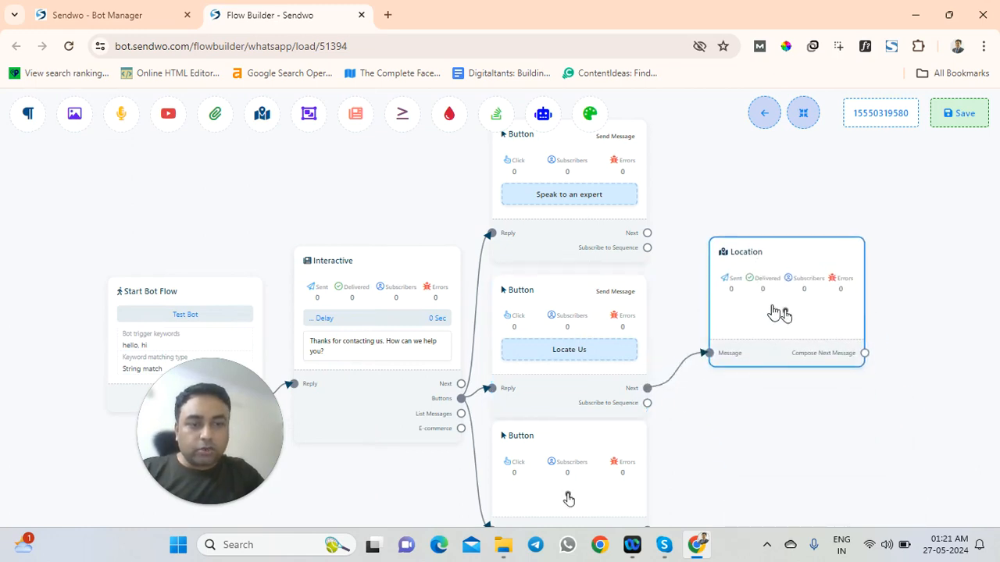
left_click(783, 314)
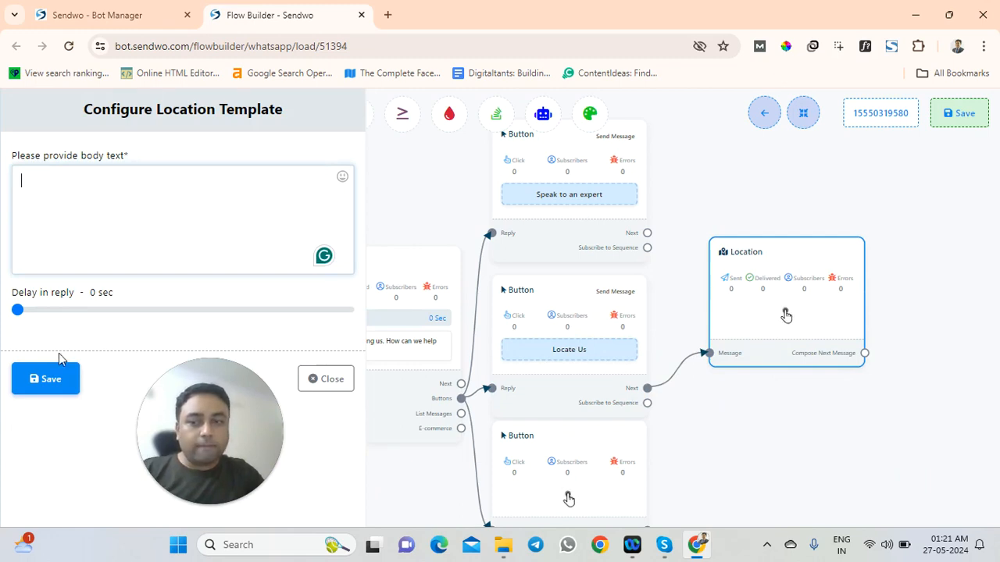
left_click(328, 380)
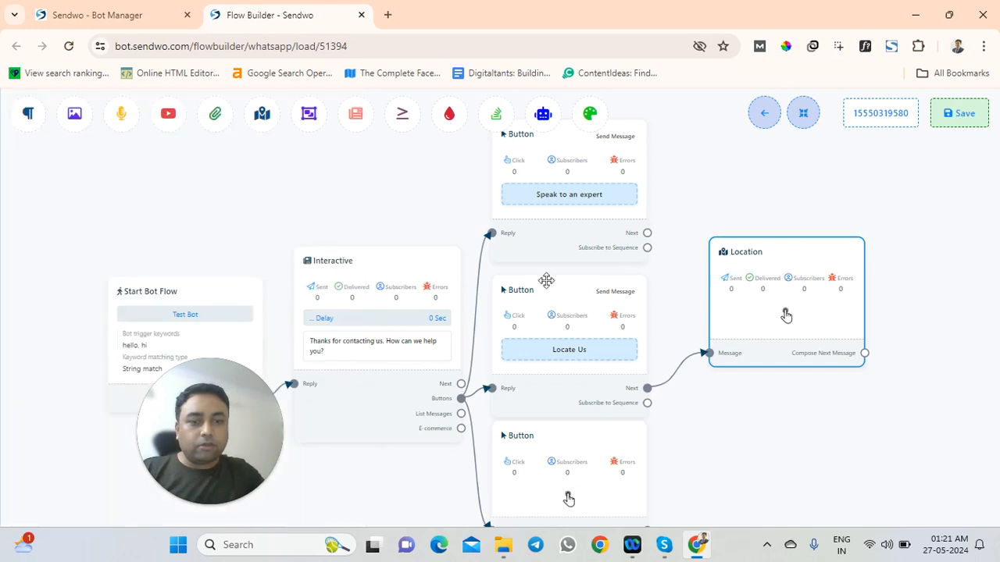
Auto-arrange the flow blocks and pull a connection from the third button's Next output to list its block types.
left_click_drag(743, 473, 625, 401)
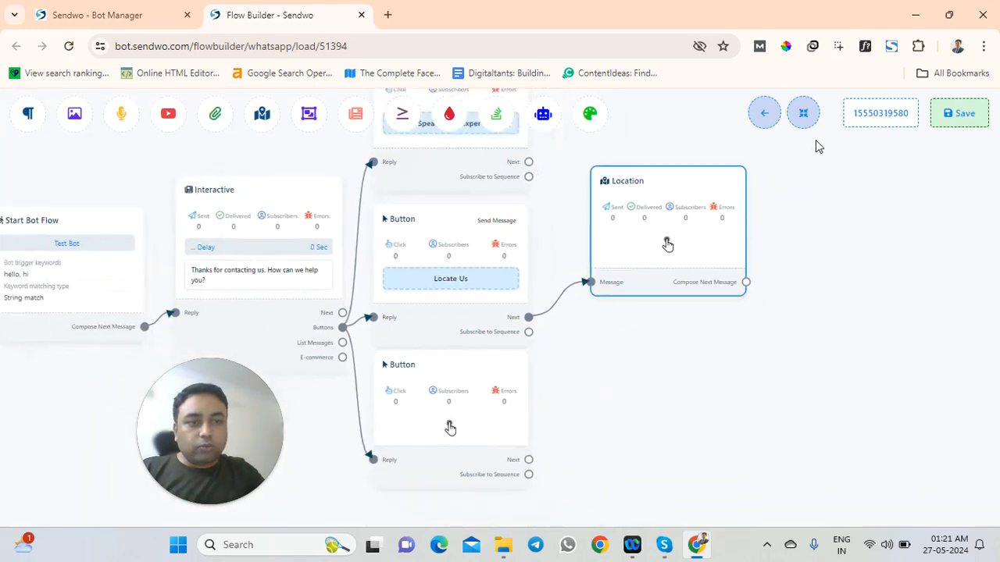
left_click(805, 117)
left_click_drag(622, 172, 596, 256)
left_click_drag(755, 336, 664, 179)
left_click_drag(408, 368, 481, 314)
scroll(594, 332, "down", 1)
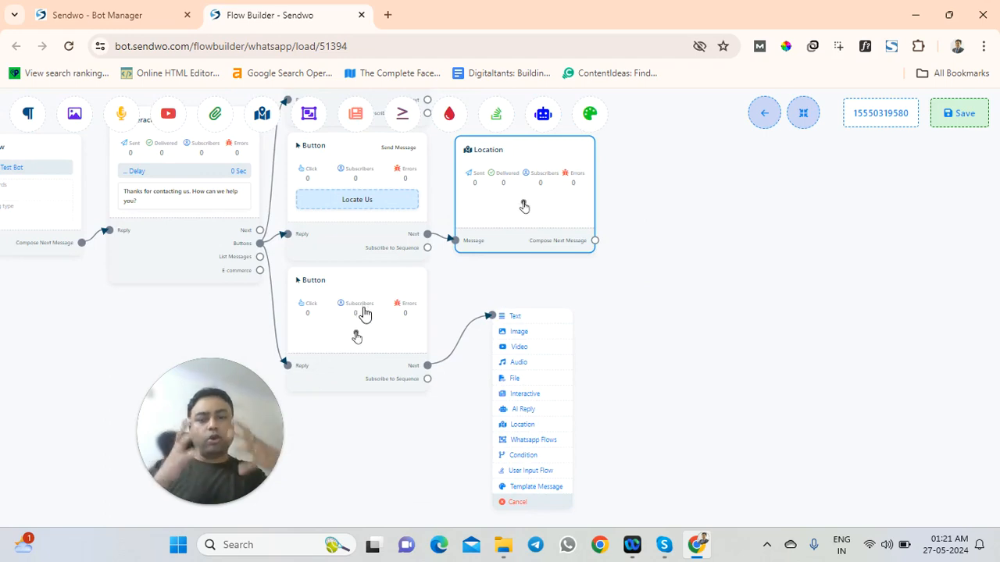
Name the third button "Watch Demo", set its press action to Send Message, and save the button.
left_click(354, 351)
left_click(68, 188)
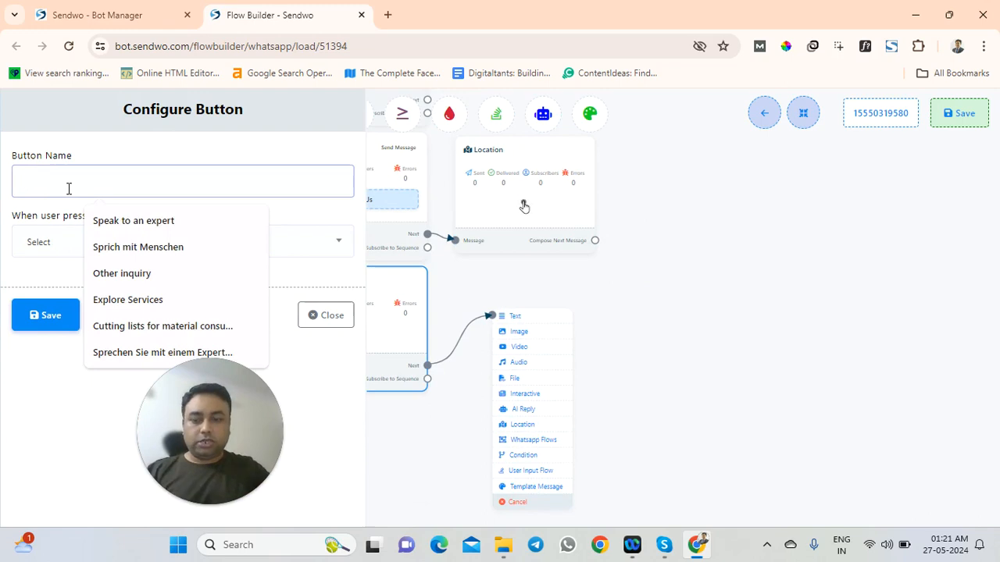
type("Watch Demo")
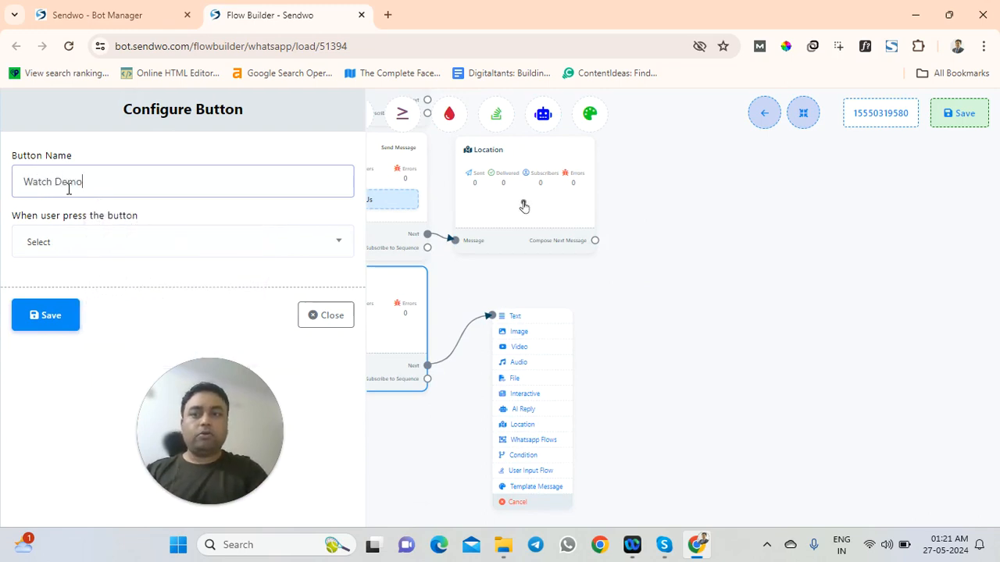
left_click(77, 258)
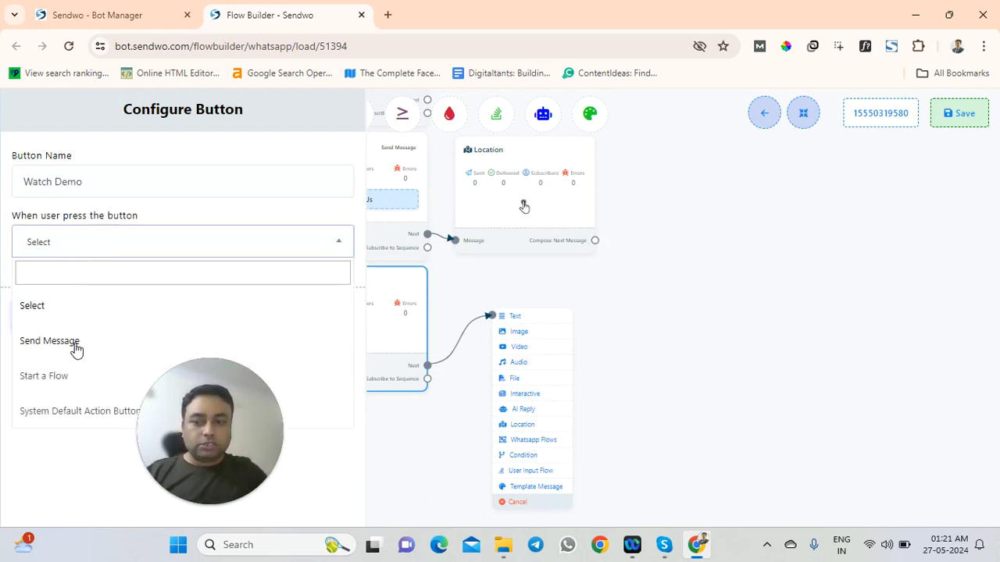
left_click(74, 349)
scroll(70, 367, "down", 3)
left_click(65, 499)
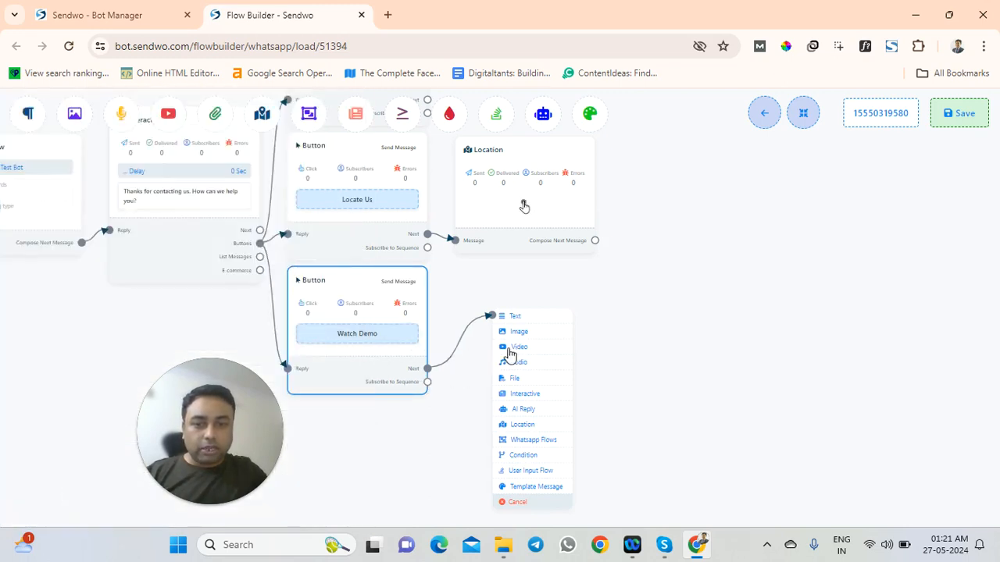
Add a Video block from the "Watch Demo" button's Next output and place it beside that button.
left_click(509, 354)
left_click_drag(585, 408, 576, 357)
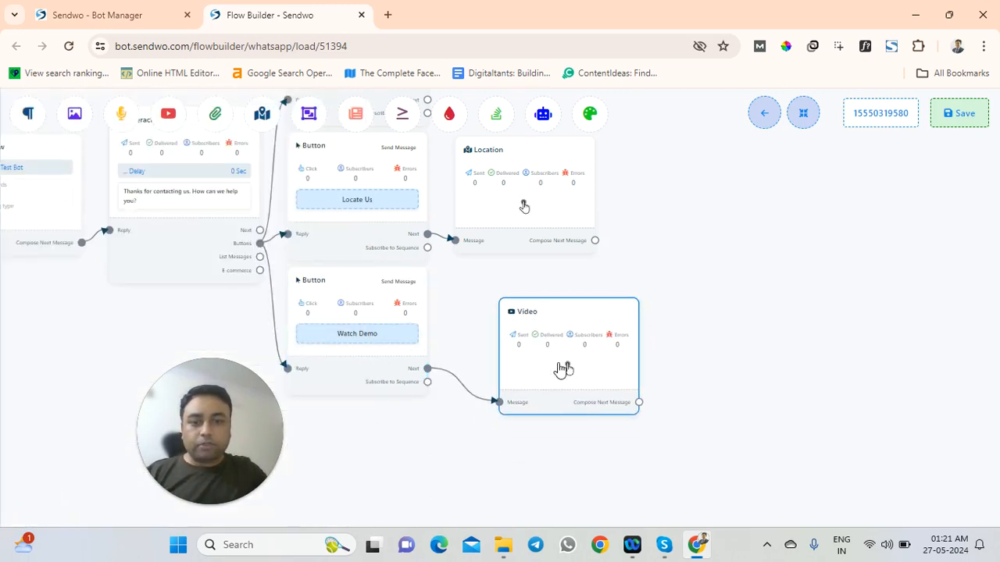
Review the Video block's URL and upload options, try to save it without a video, and close its configuration.
left_click(564, 369)
left_click(109, 184)
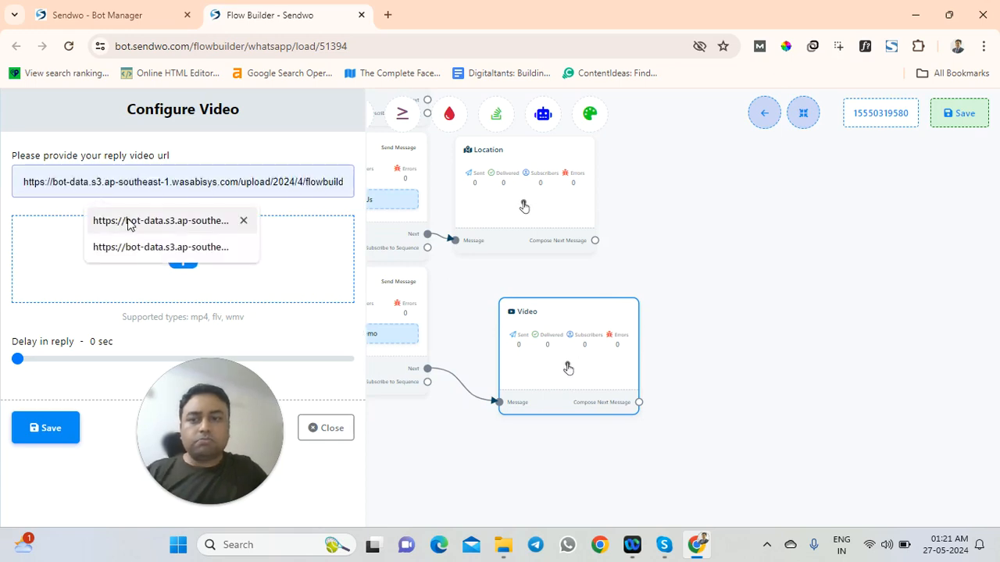
left_click(46, 213)
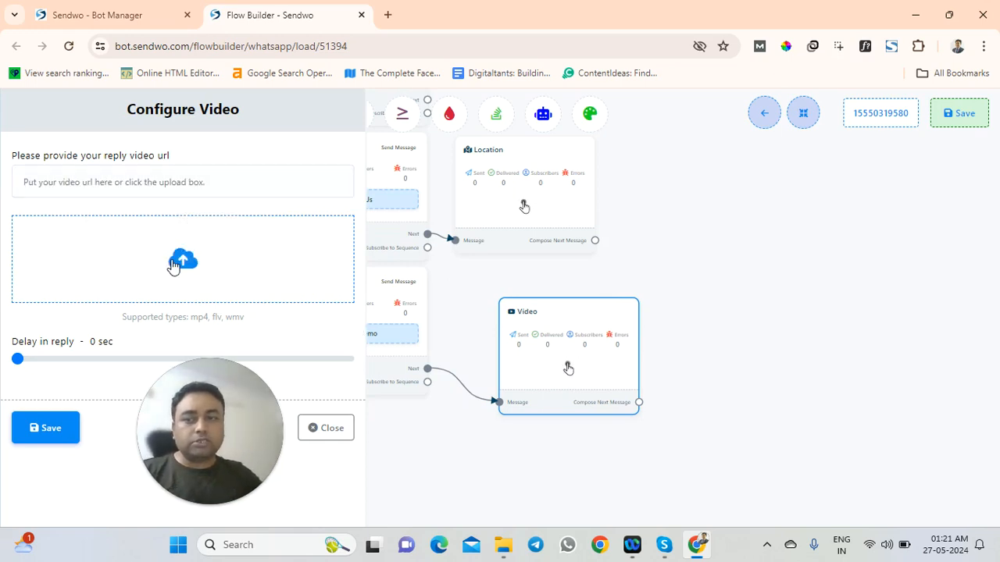
left_click(157, 177)
left_click(51, 213)
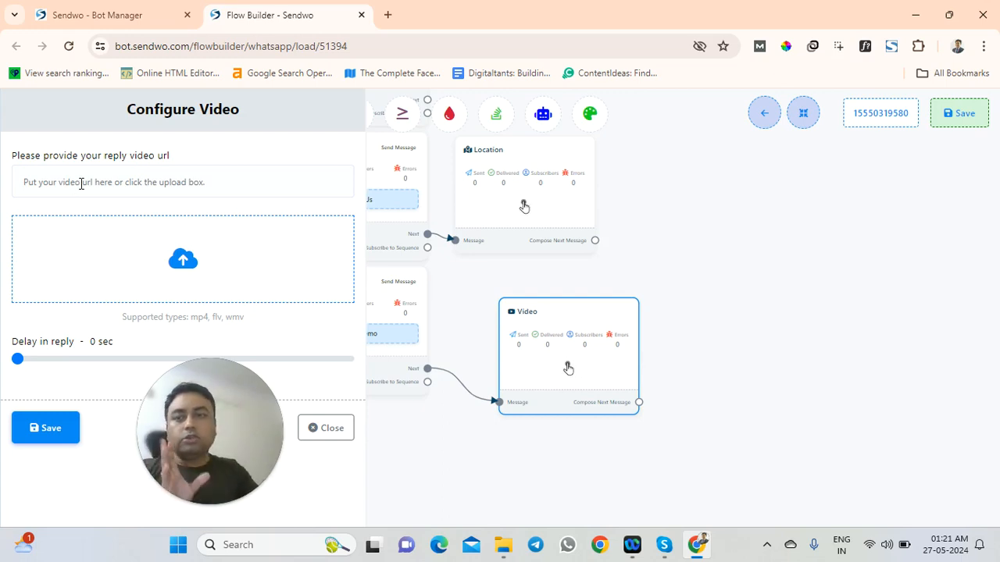
left_click(49, 431)
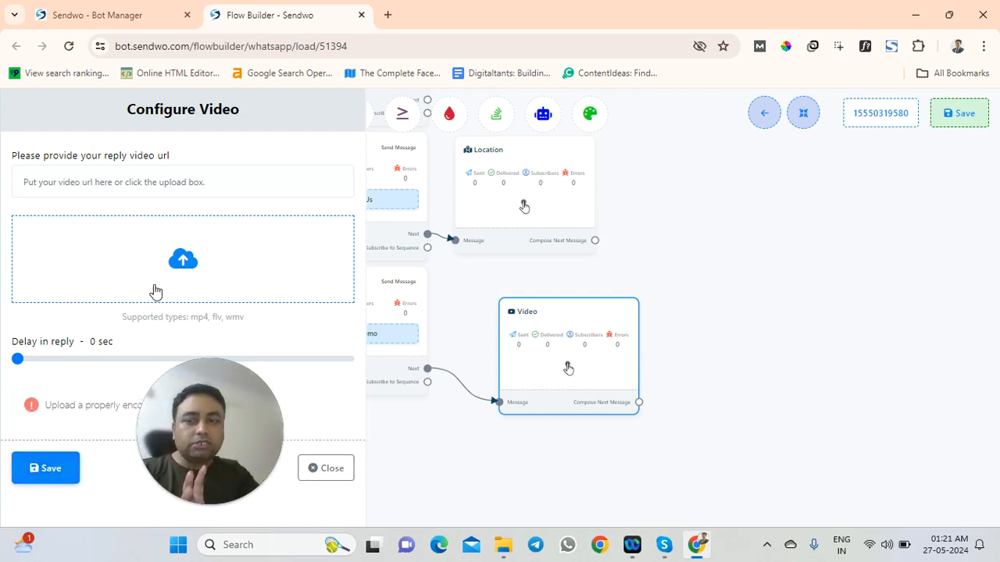
left_click(331, 469)
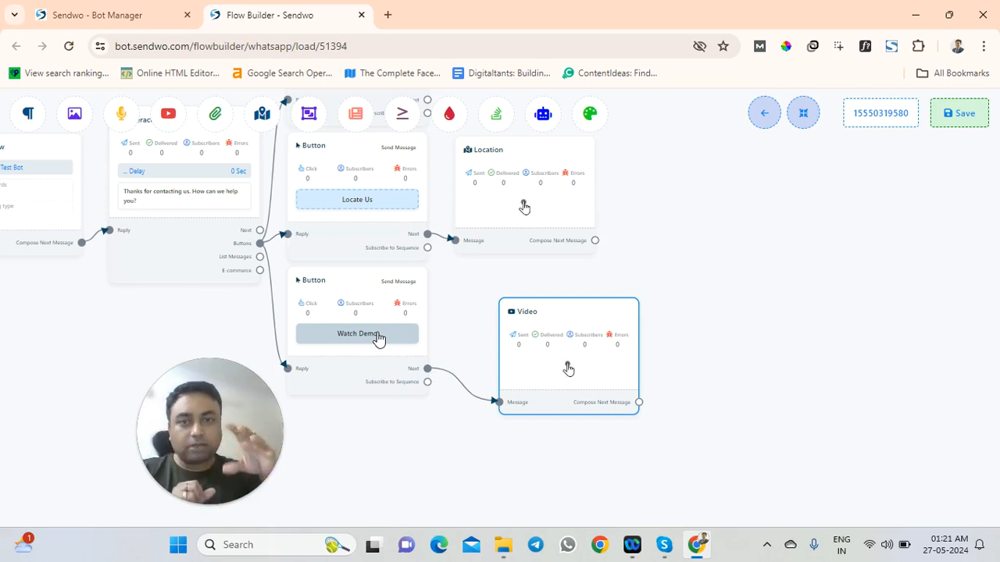
Auto-arrange the flow, then add unconnected Audio and Image blocks and place them one above the other beside it.
left_click(803, 112)
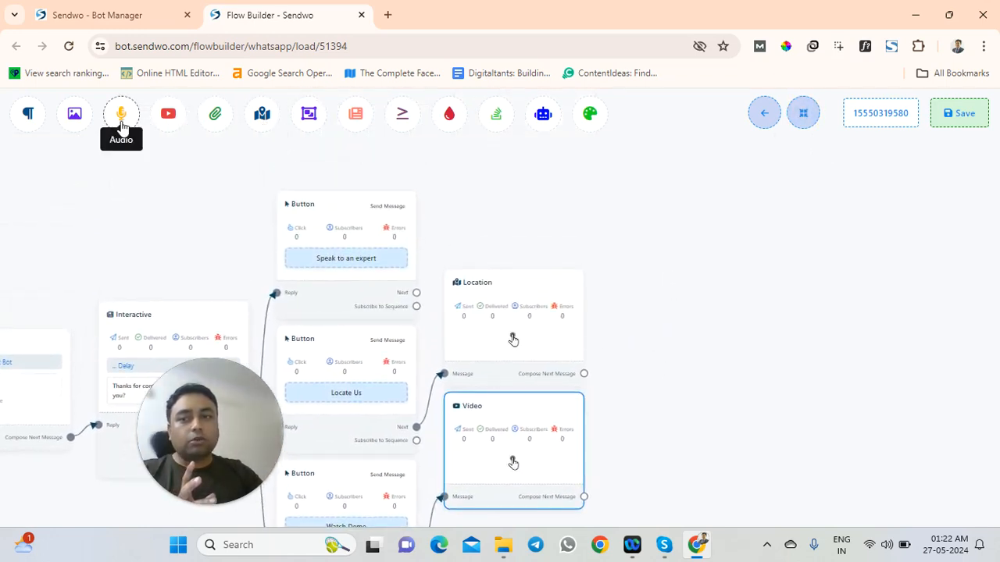
left_click_drag(121, 125, 676, 270)
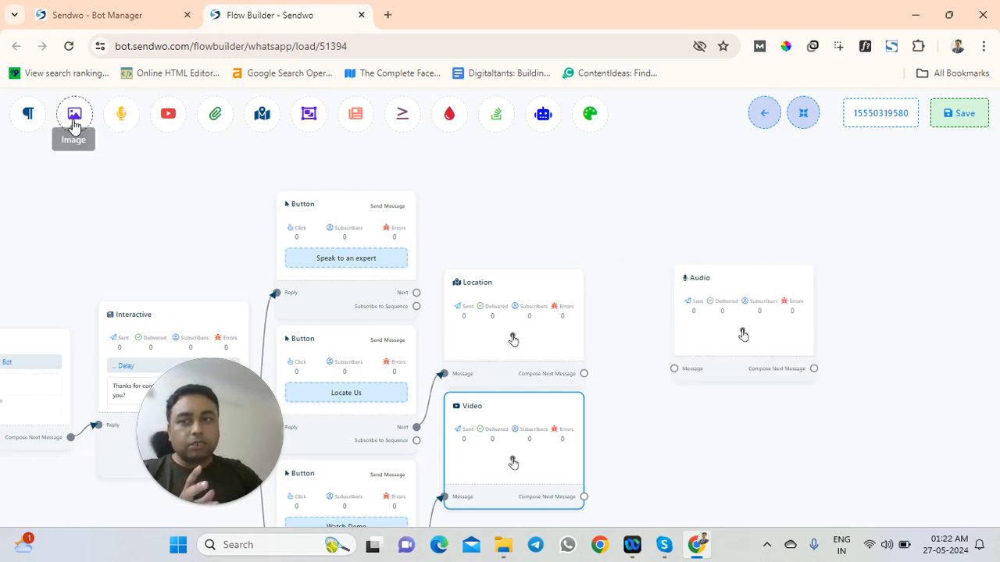
left_click_drag(74, 115, 713, 429)
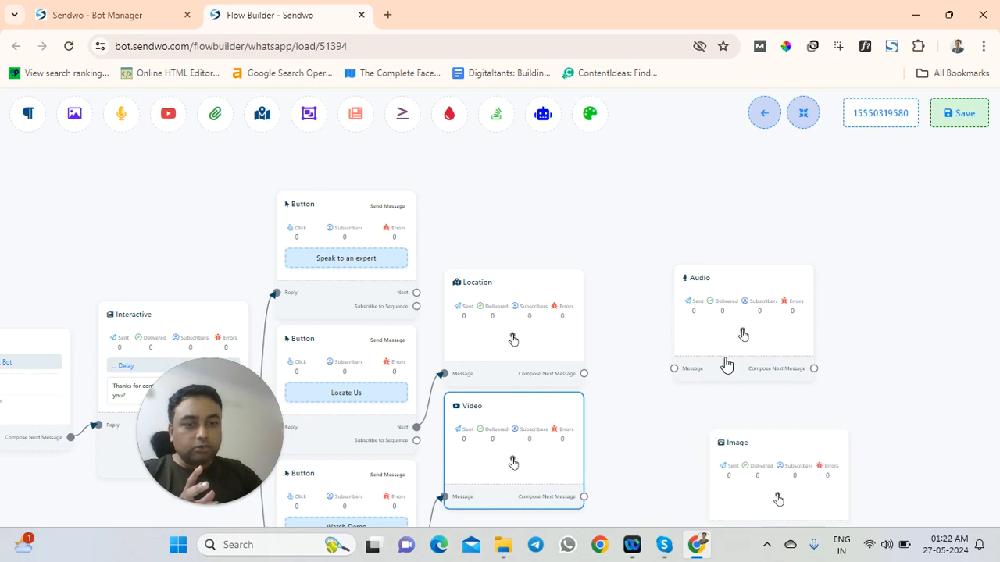
left_click_drag(726, 364, 703, 286)
left_click_drag(779, 501, 739, 419)
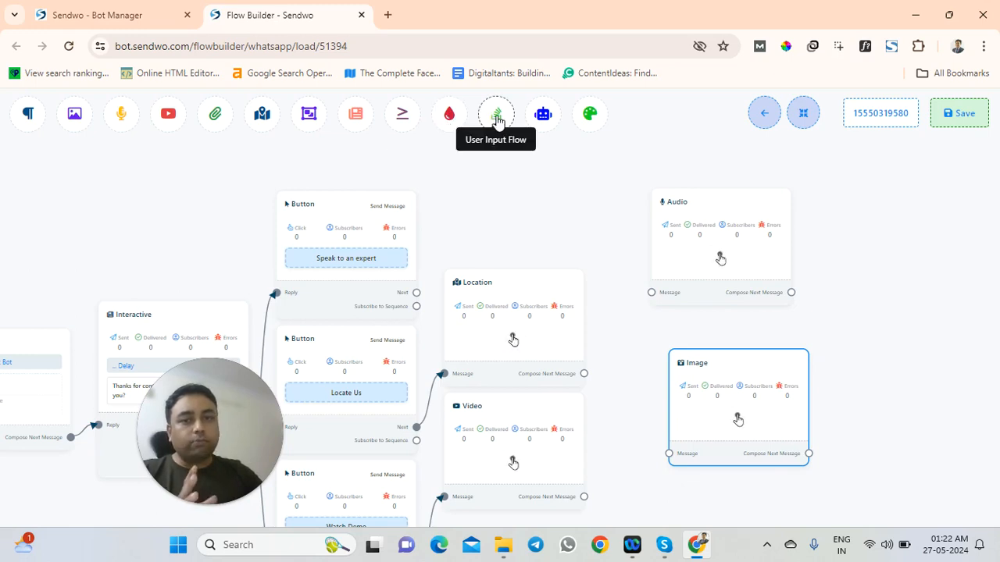
Add a User Input Flow block, move the Location block up, and place the new block clear of the others.
left_click_drag(497, 119, 554, 229)
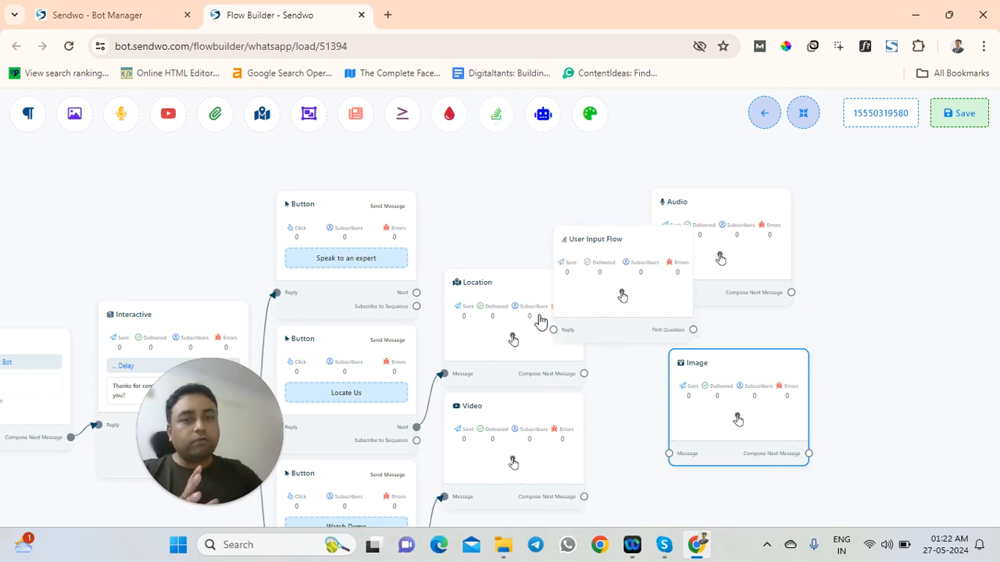
left_click_drag(541, 377, 515, 257)
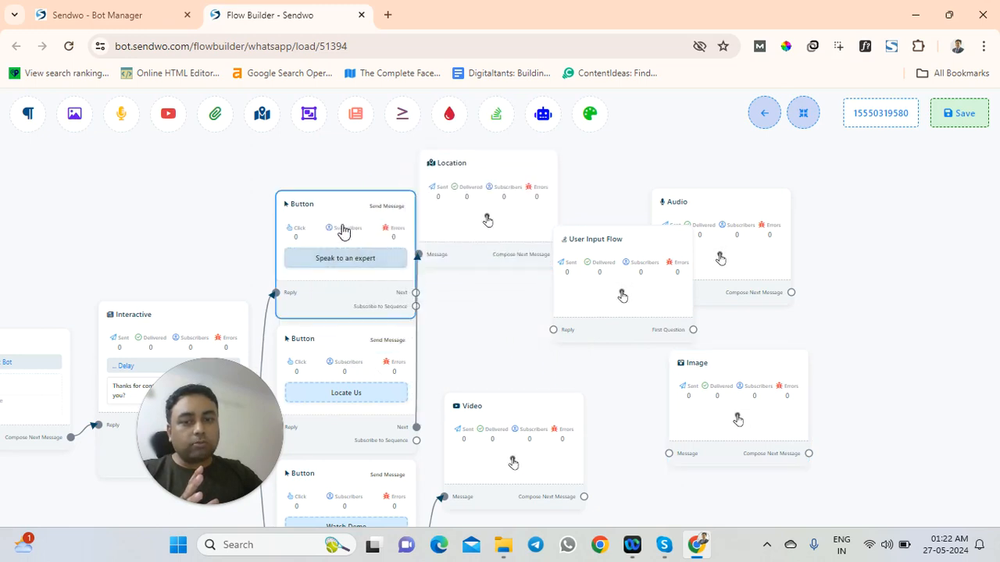
left_click_drag(344, 229, 348, 262)
left_click_drag(565, 258, 792, 245)
left_click_drag(578, 357, 385, 321)
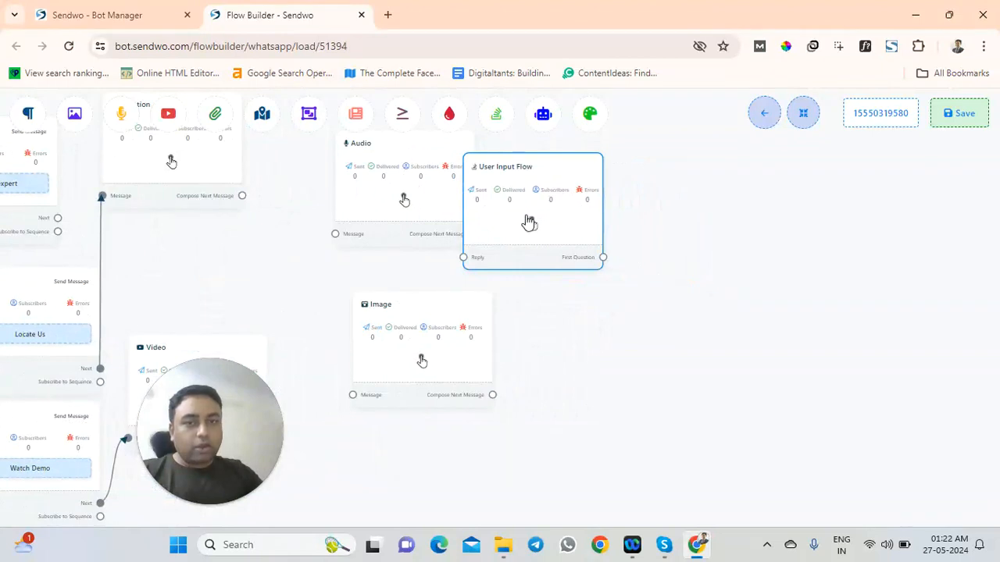
left_click_drag(527, 221, 656, 288)
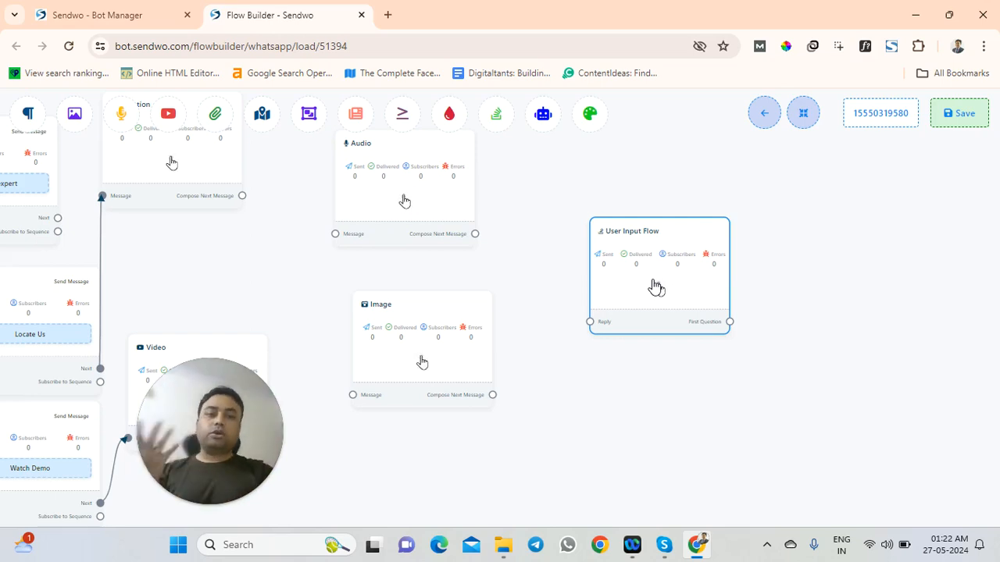
left_click(654, 287)
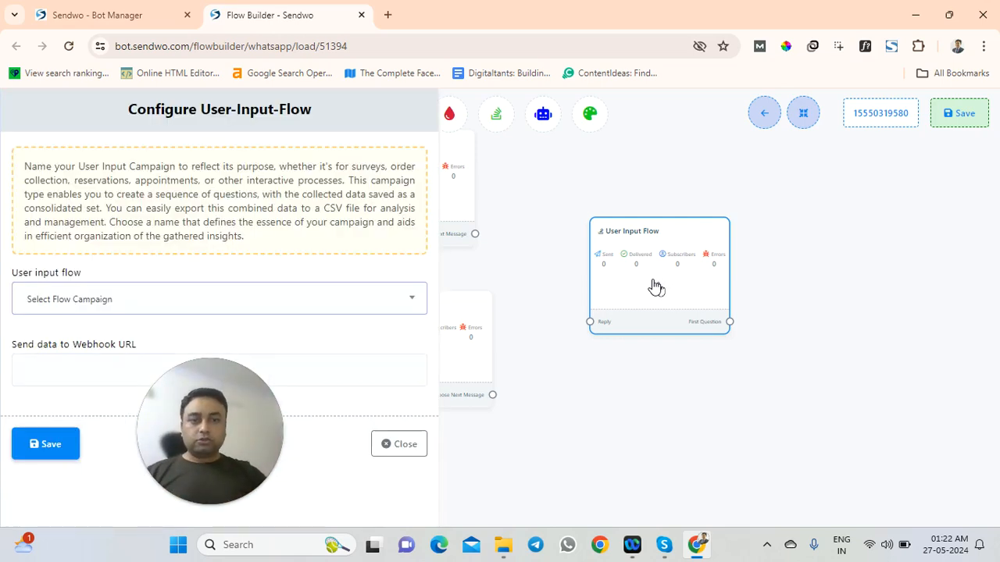
left_click(119, 302)
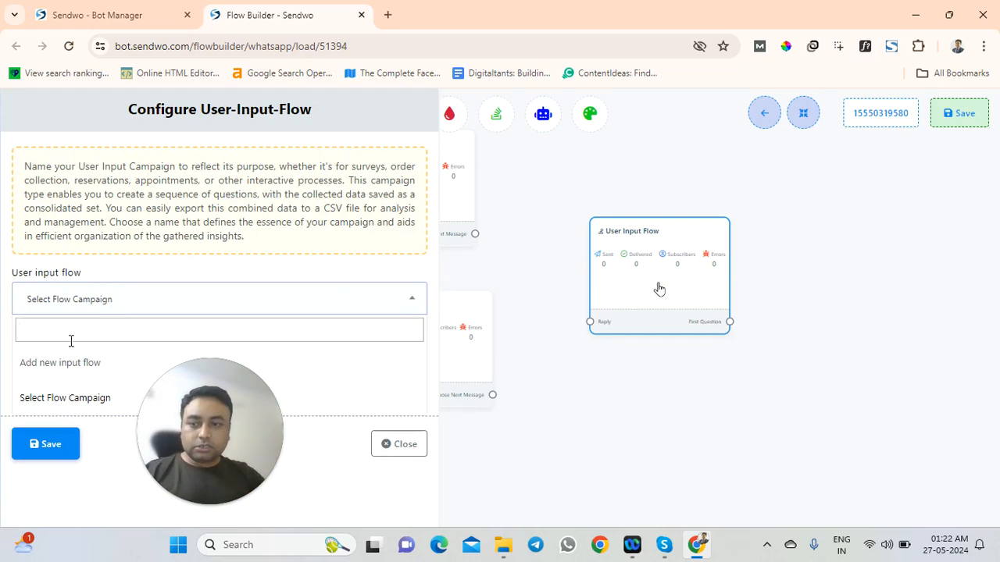
left_click(86, 365)
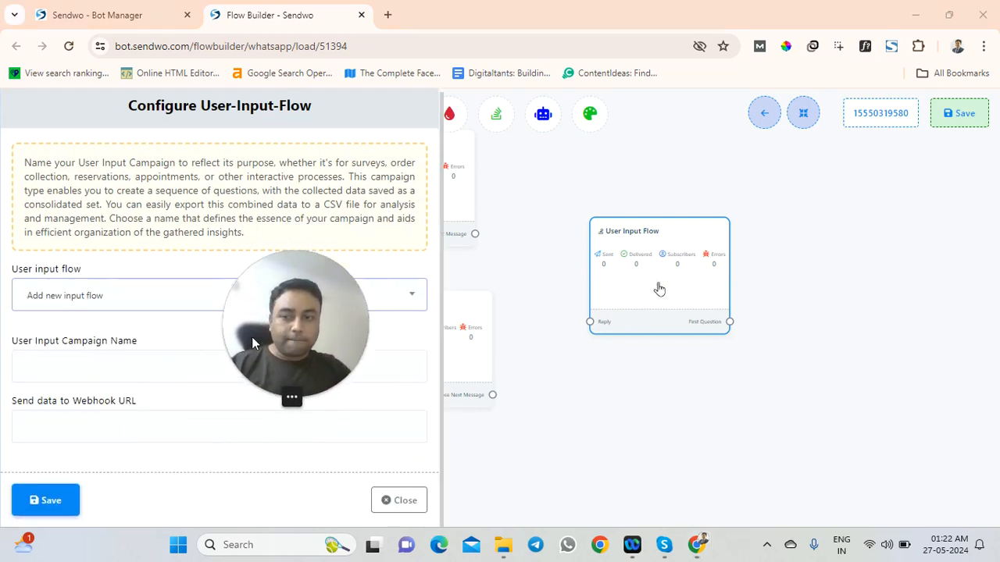
left_click(407, 507)
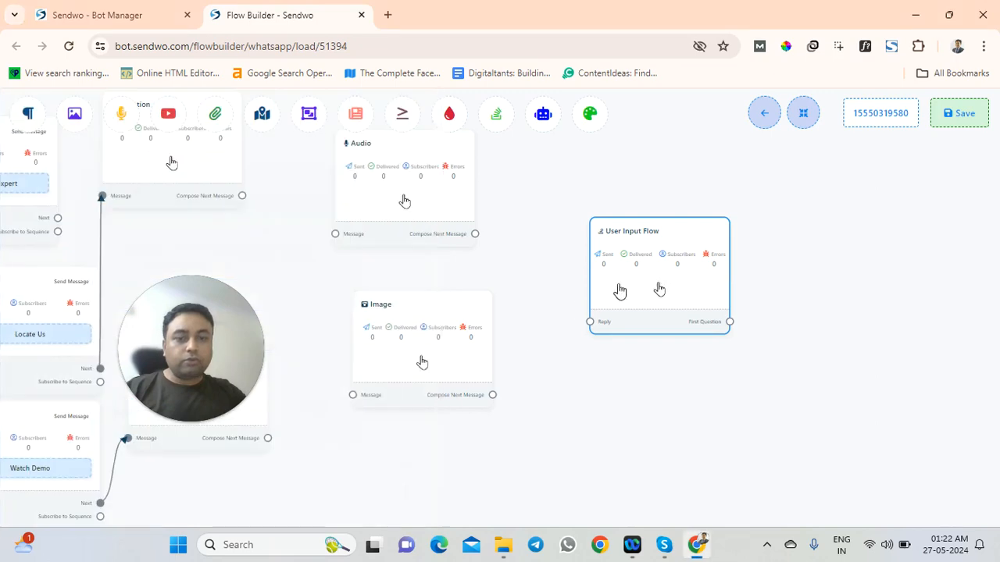
Review the User Input Flow block's campaign selection and webhook options, then close its configuration.
left_click(664, 301)
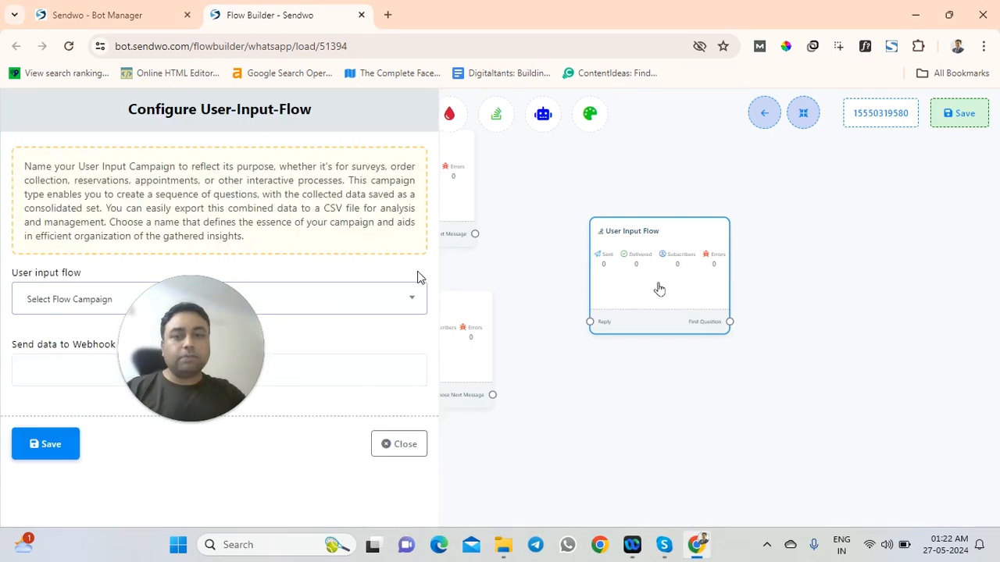
left_click(402, 442)
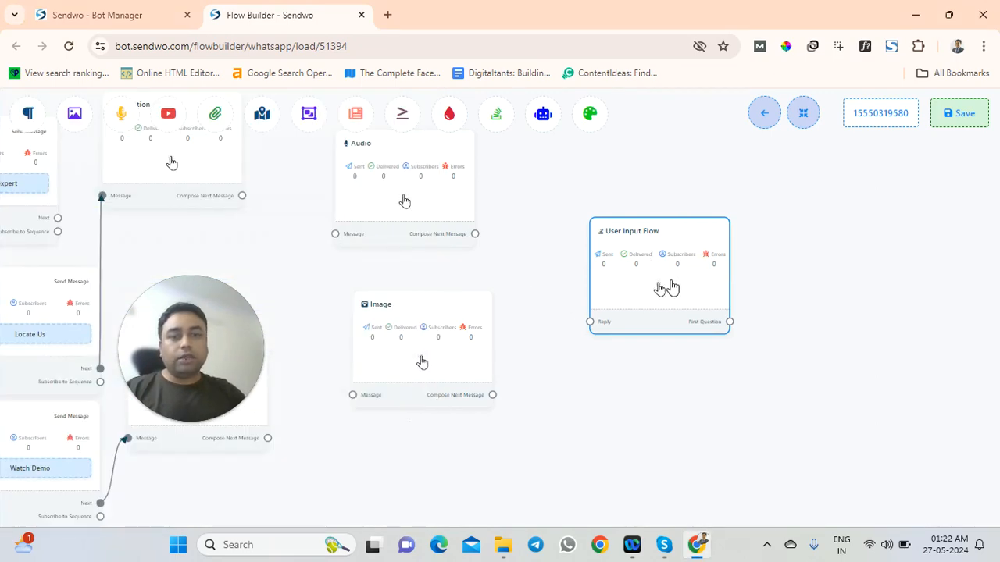
left_click(670, 289)
left_click(77, 297)
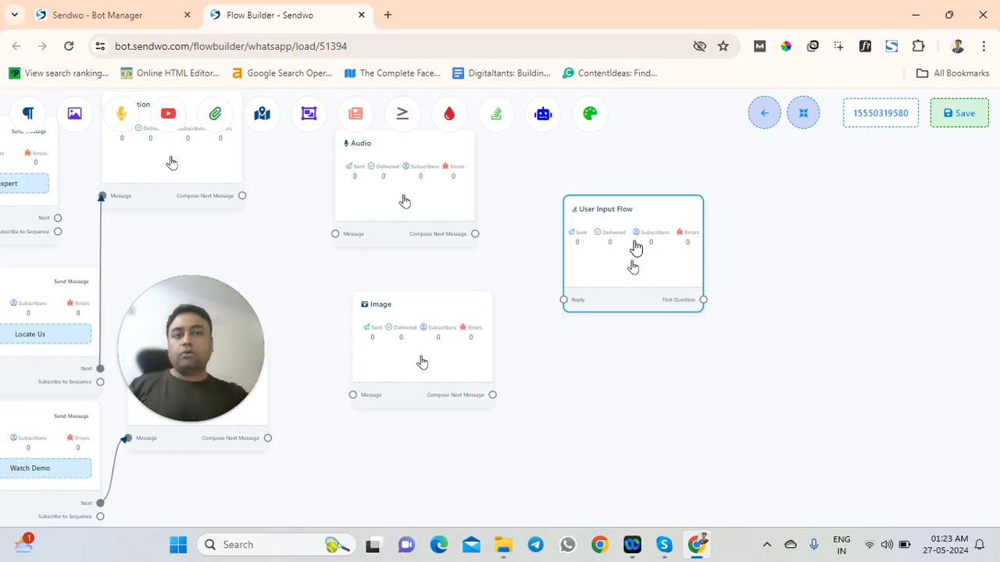
Try to save the flow with the Audio, Image and User Input Flow blocks unconnected, and open the Audio block's options.
left_click(956, 119)
left_click(492, 408)
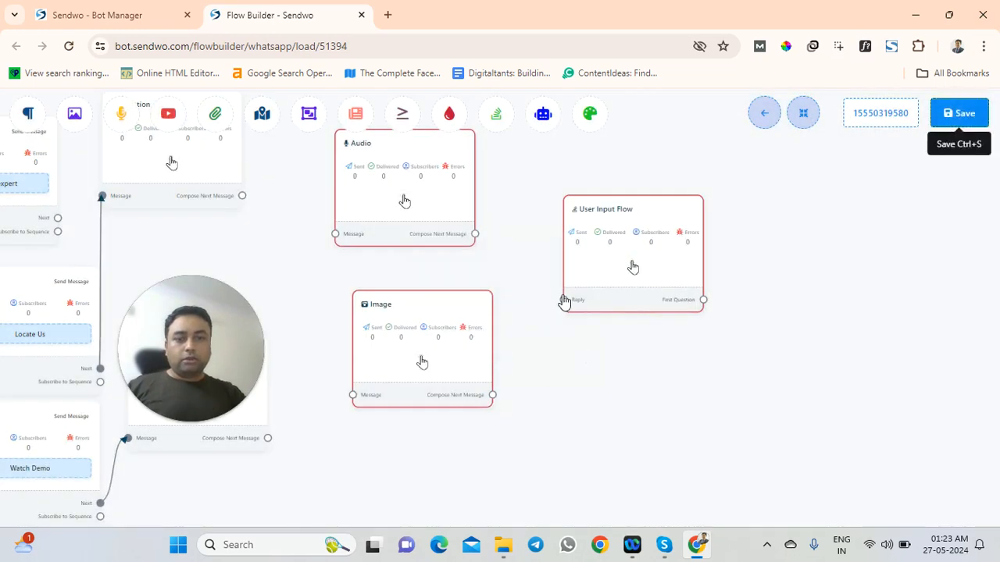
right_click(471, 204)
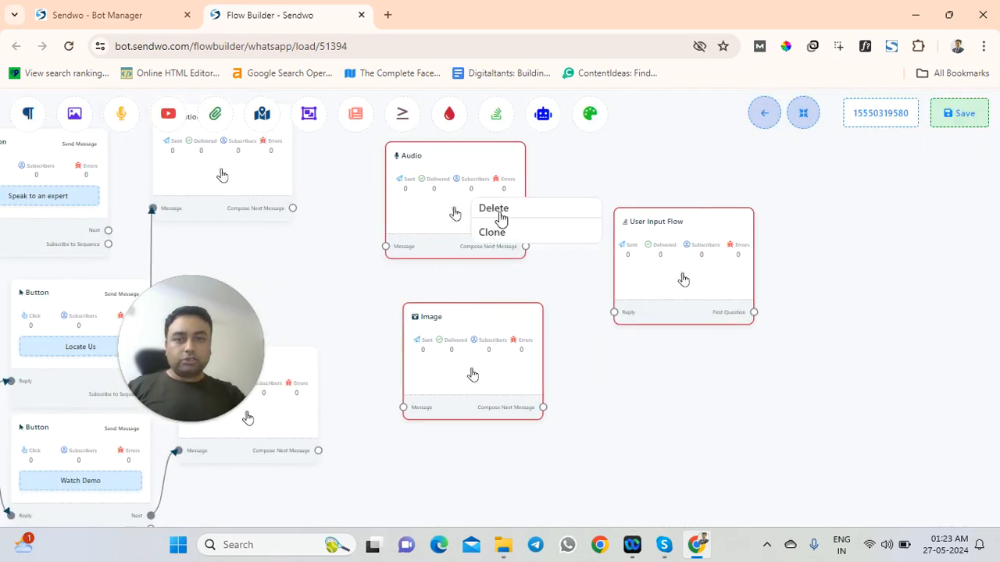
left_click(735, 186)
Connect the Location block to Audio, the Video block to Image, and the Audio block to User Input Flow.
left_click_drag(292, 208, 388, 248)
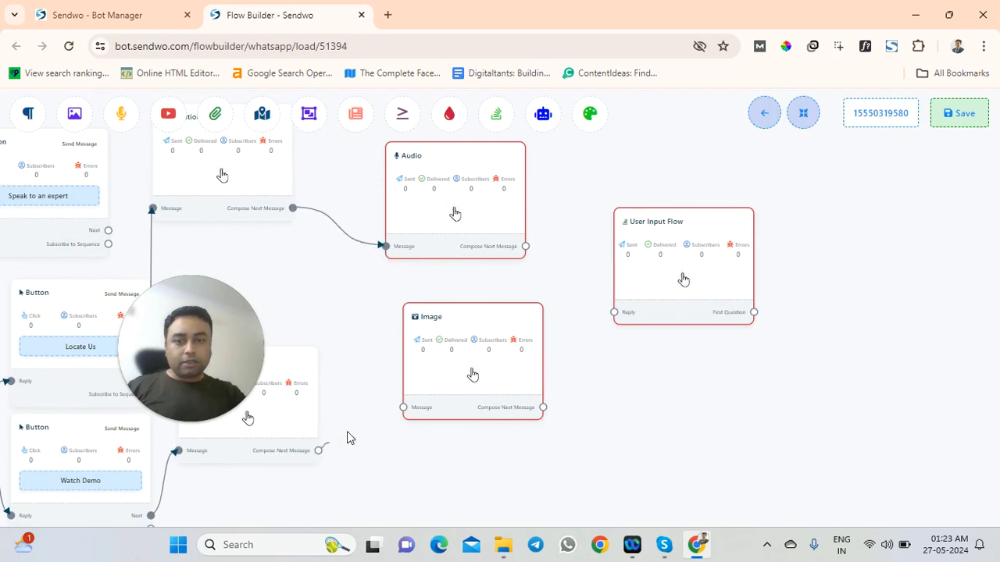
left_click_drag(349, 438, 403, 407)
left_click_drag(525, 246, 617, 321)
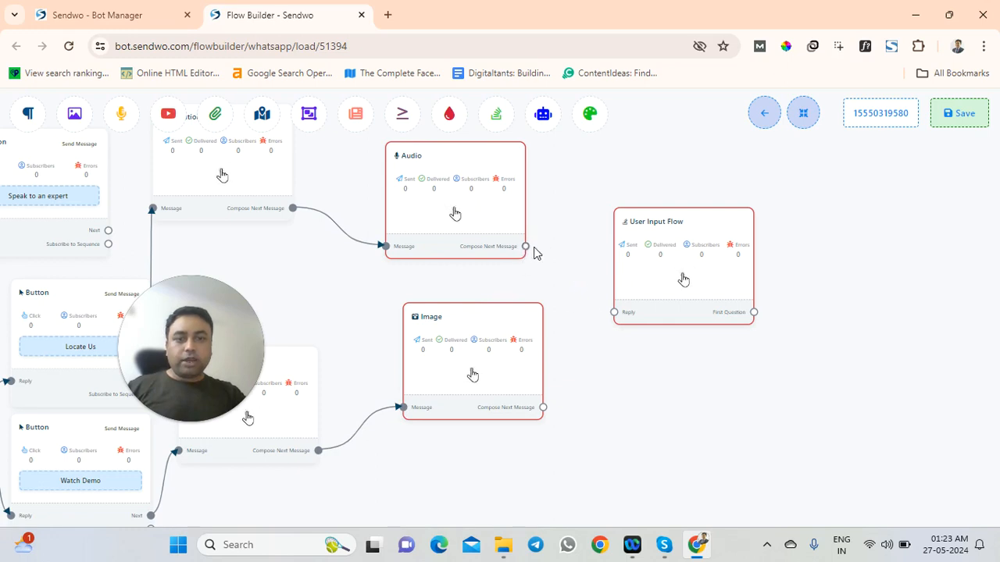
left_click_drag(526, 247, 615, 314)
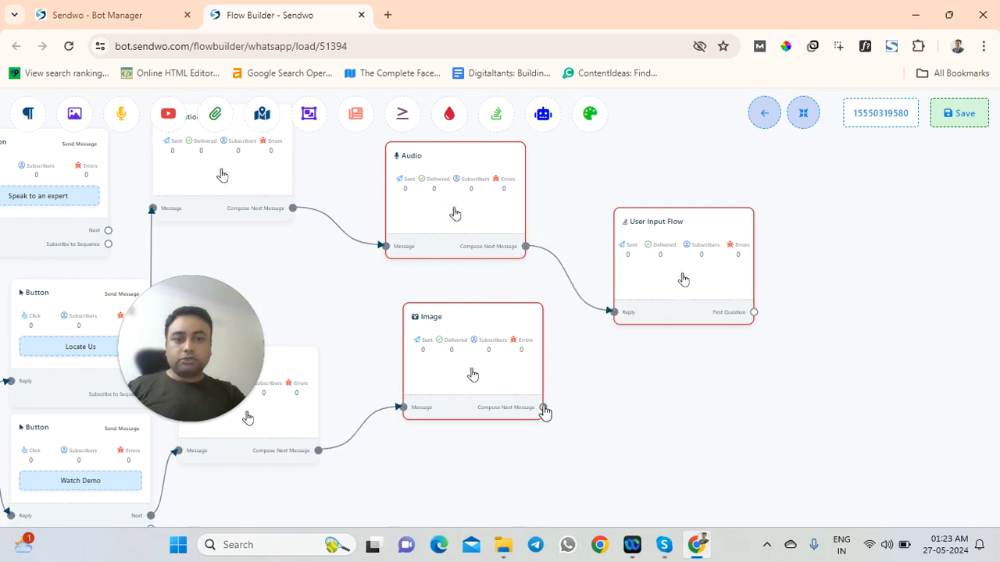
Add a Text block from the Image block's Compose Next Message output and try to save the flow.
left_click_drag(545, 409, 587, 397)
scroll(629, 410, "down", 2)
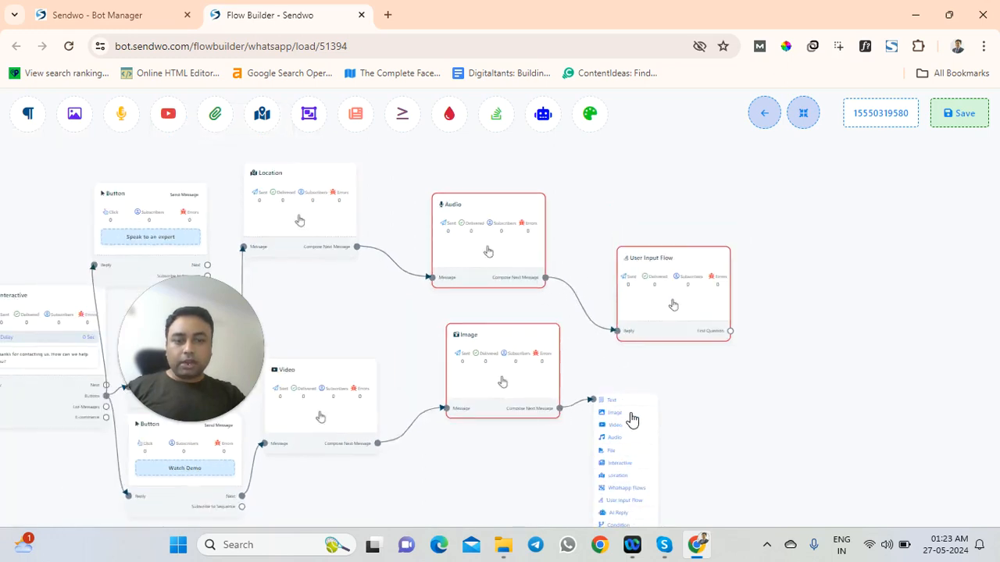
scroll(631, 416, "down", 1)
left_click_drag(710, 416, 673, 282)
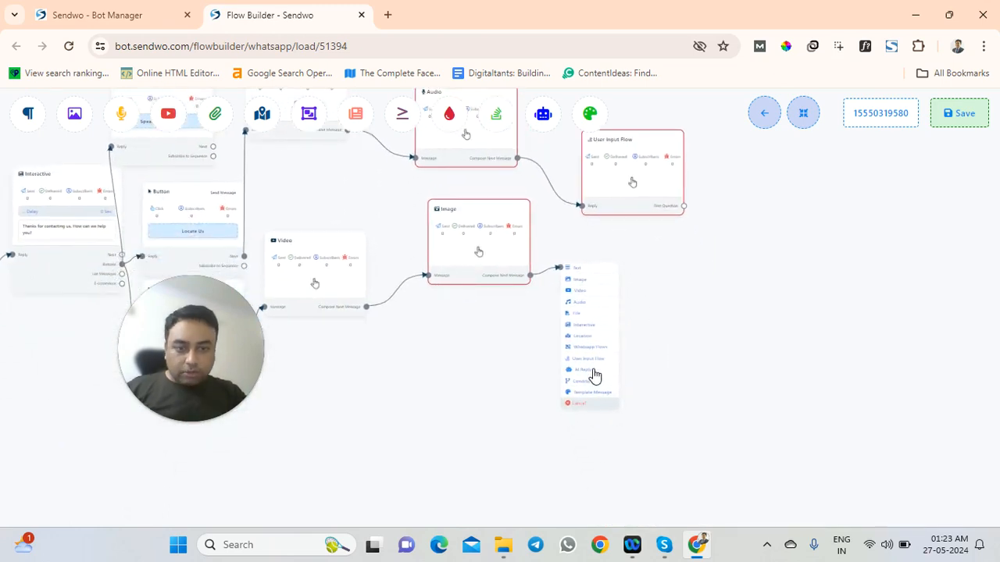
left_click(582, 270)
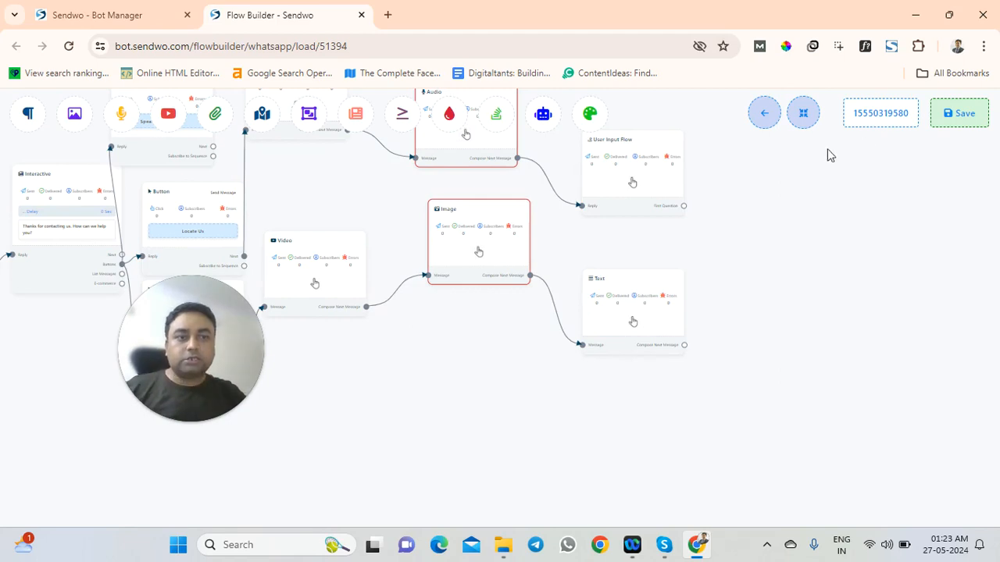
left_click(941, 121)
left_click(501, 414)
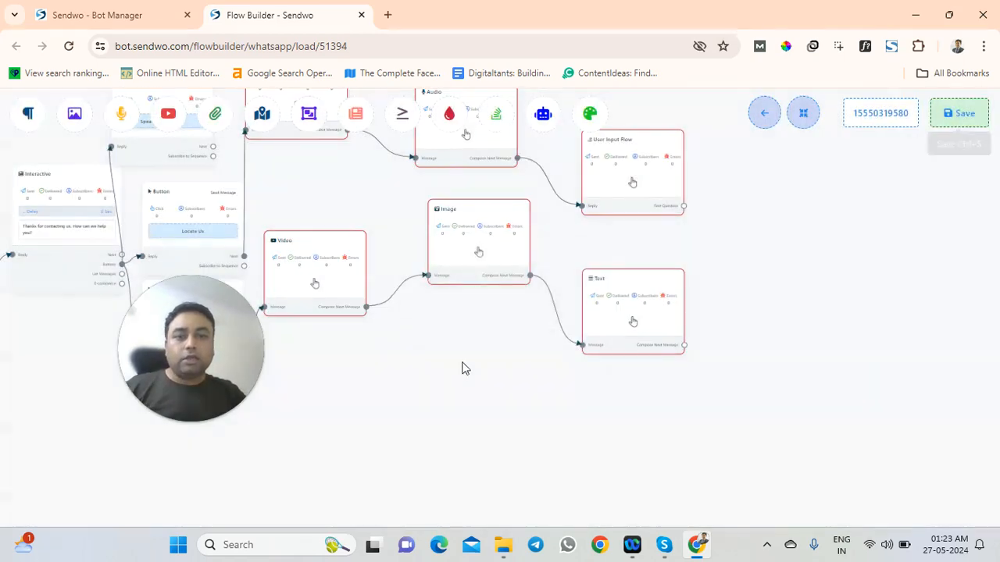
Set the Location block's body text to "fbfb" and save its configuration.
left_click_drag(455, 364, 576, 455)
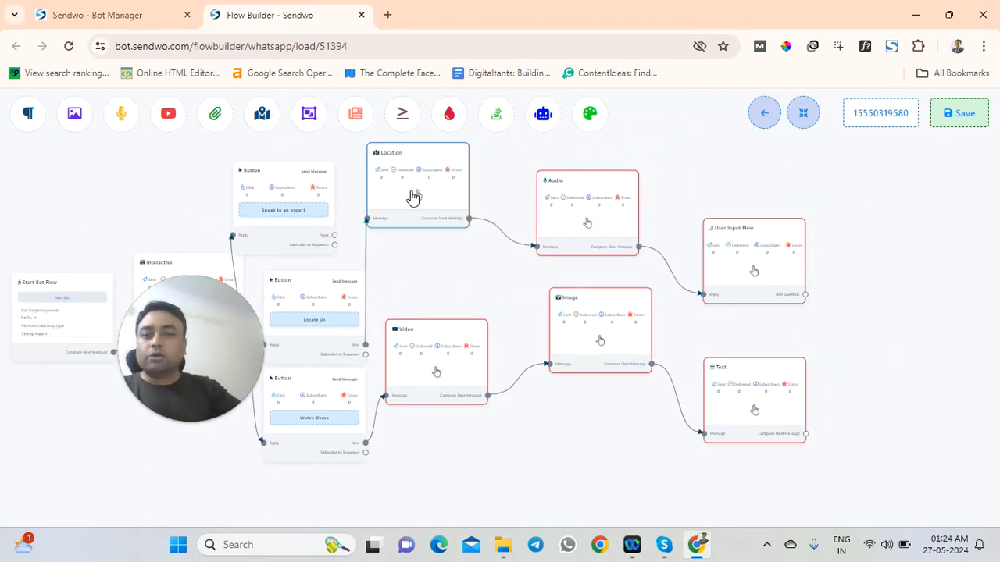
double_click(397, 206)
type("fb")
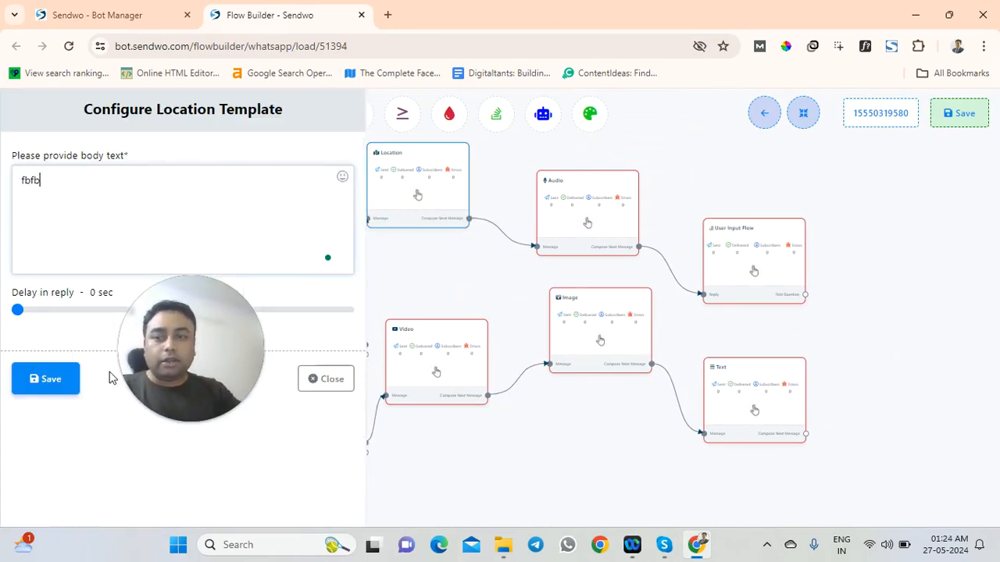
type("fb")
left_click(49, 380)
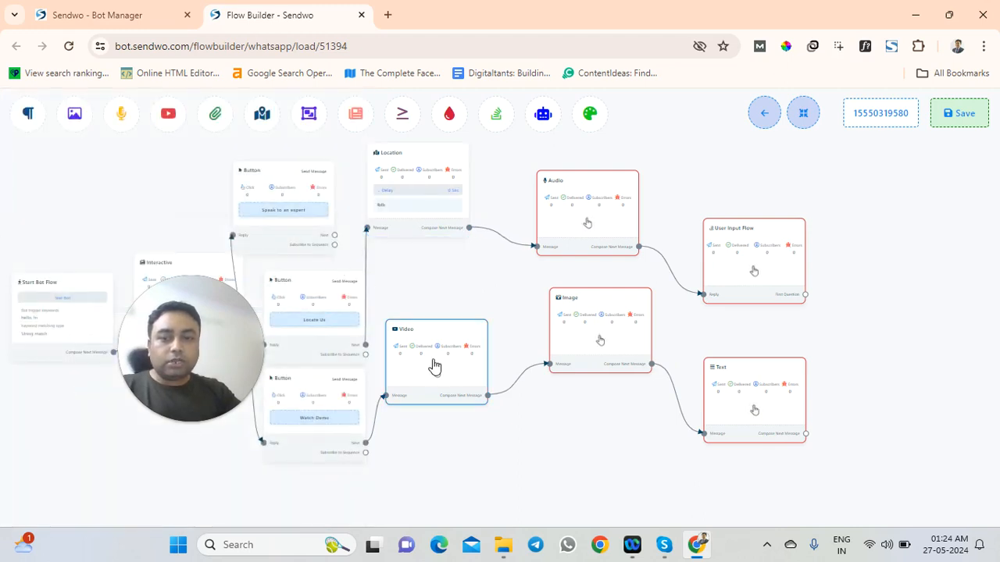
Set the Video block's reply video URL to "gbfg" and save its configuration.
double_click(435, 367)
left_click(152, 188)
type("gbfg")
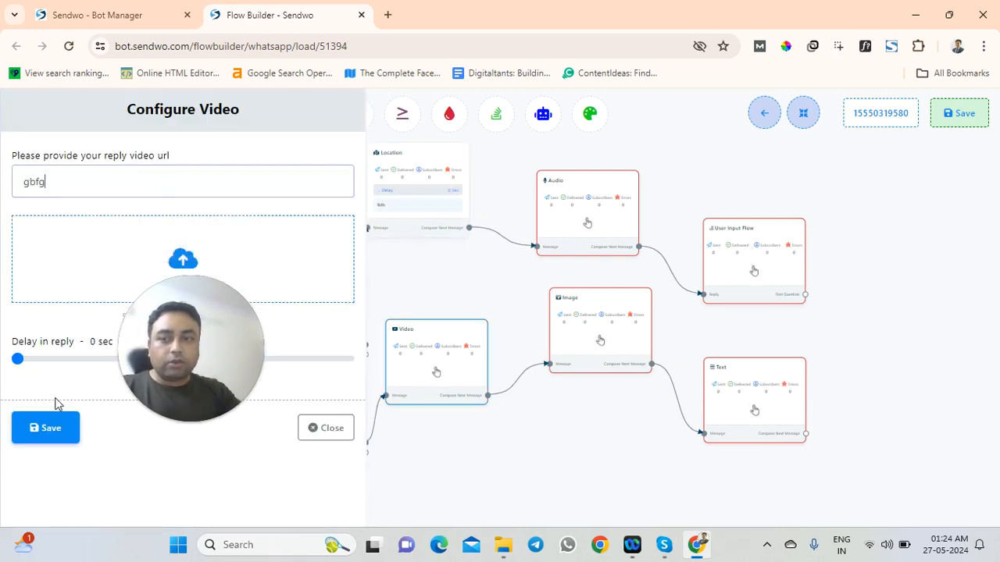
left_click(47, 426)
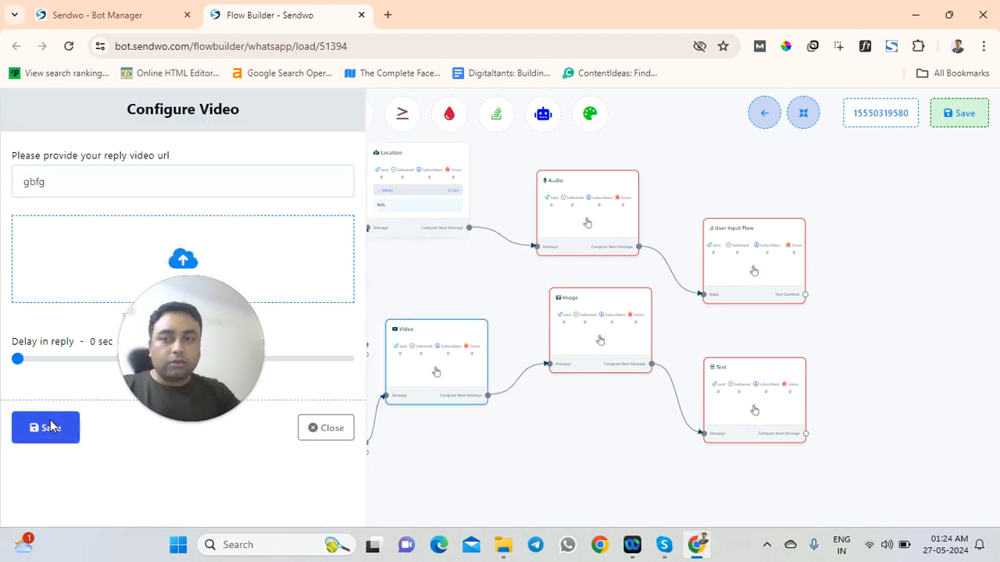
Set the Audio block's reply audio URL to "fgbfg" and save its configuration.
double_click(604, 231)
left_click(86, 182)
left_click(122, 156)
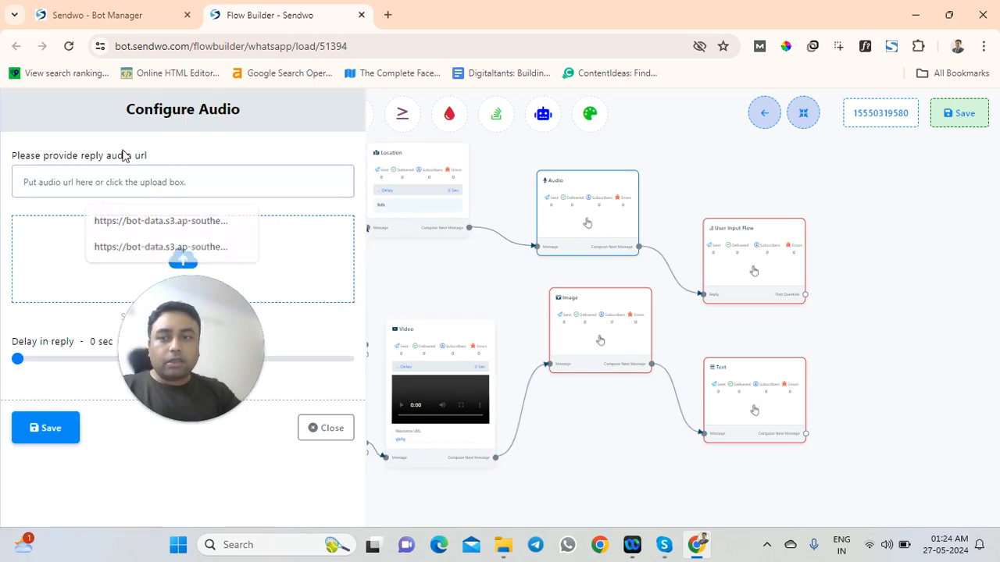
left_click(70, 187)
left_click(43, 213)
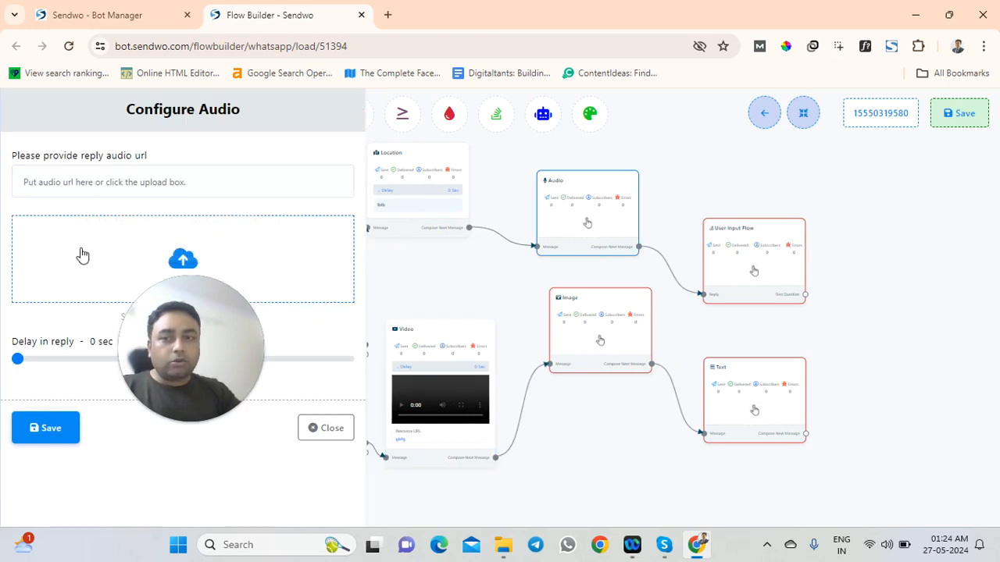
left_click(110, 182)
type("fgtfg")
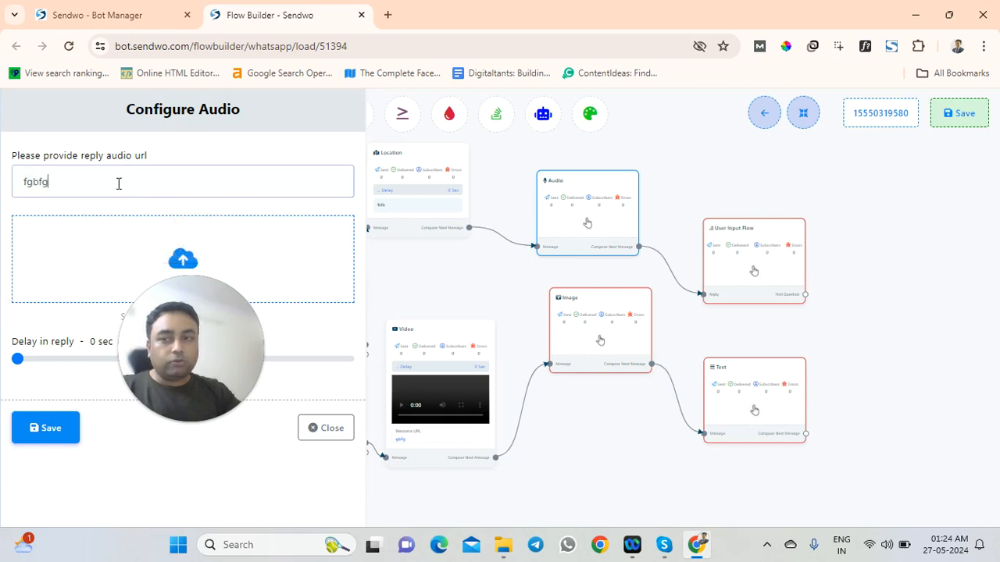
left_click(60, 422)
Set the Image block's reply image URL to "dfbdfb", leave the reply delay at 0 sec, and save its configuration.
left_click(604, 330)
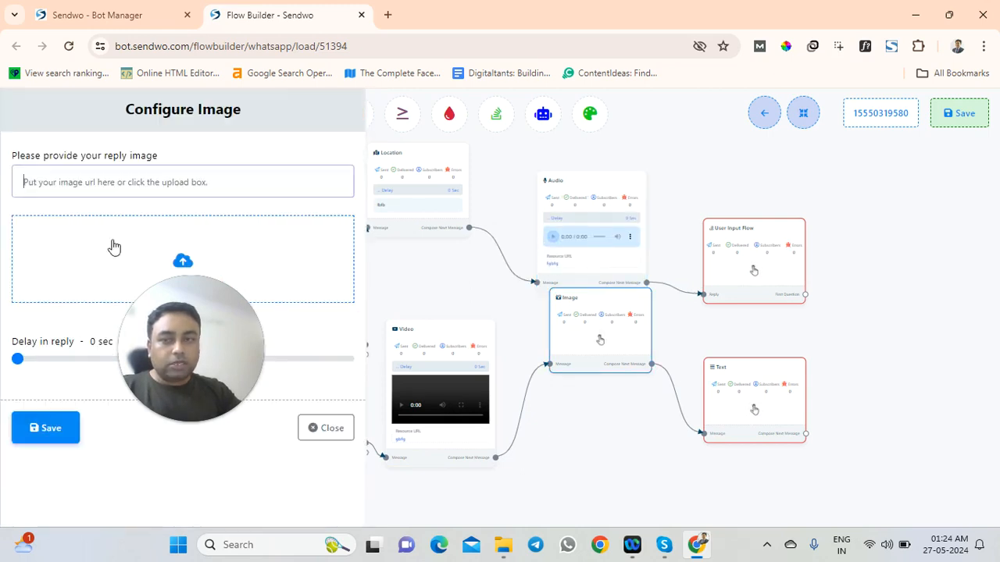
left_click(70, 184)
type("fgbfg")
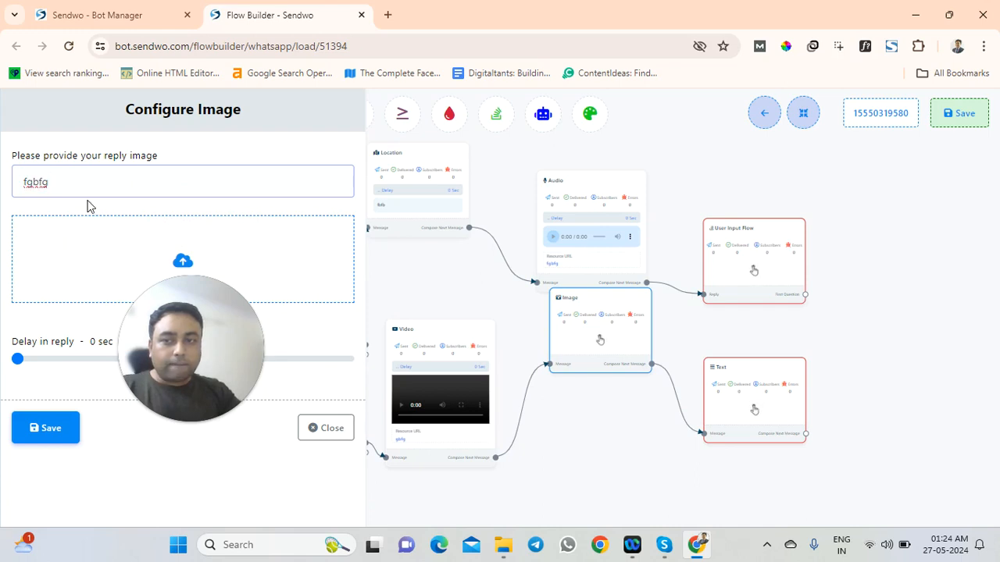
key("BackSpace")
left_click(92, 181)
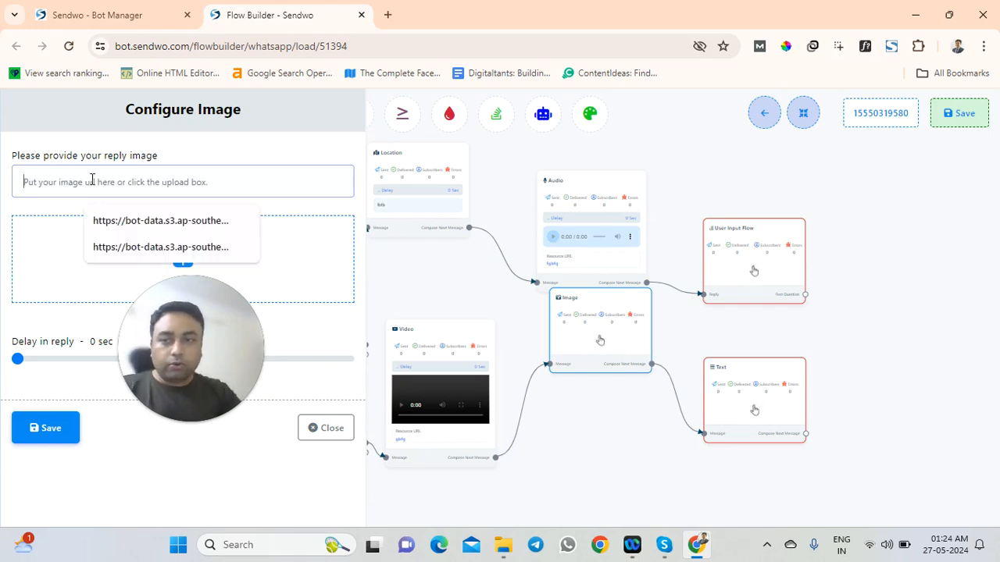
type("dfbdfb")
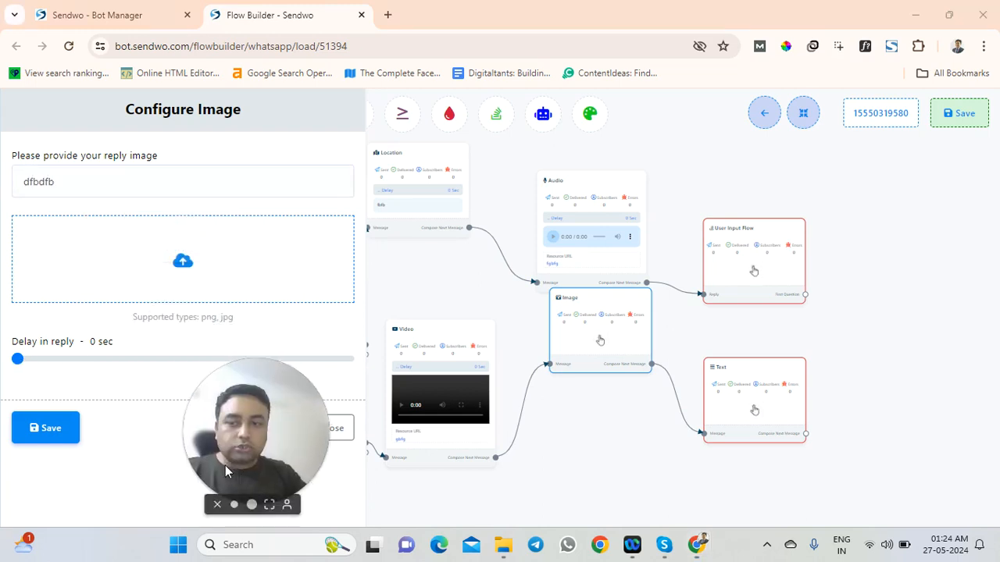
mouse_move(17, 359)
left_mouse_down()
mouse_move(50, 361)
mouse_move(18, 361)
left_mouse_up()
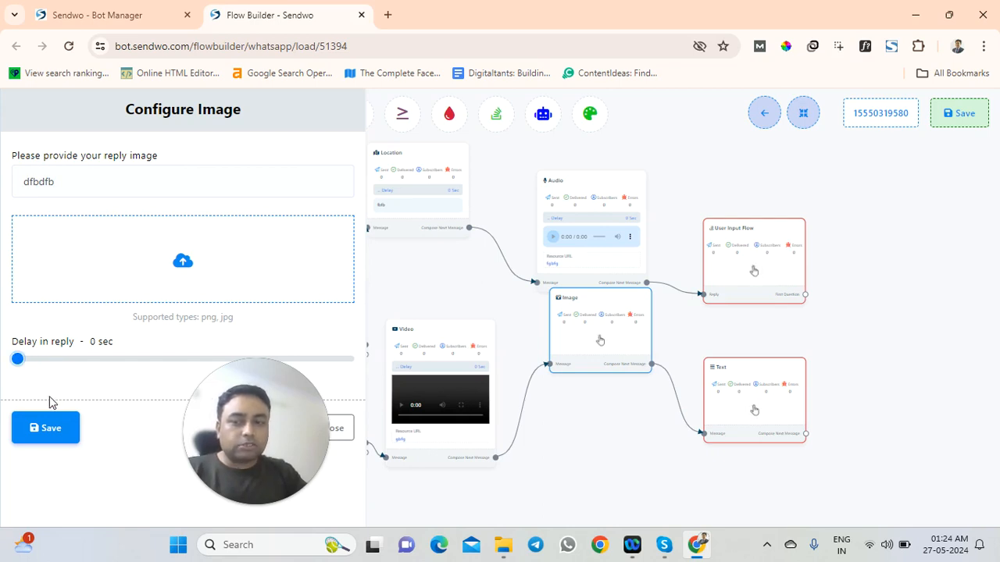
left_click(44, 426)
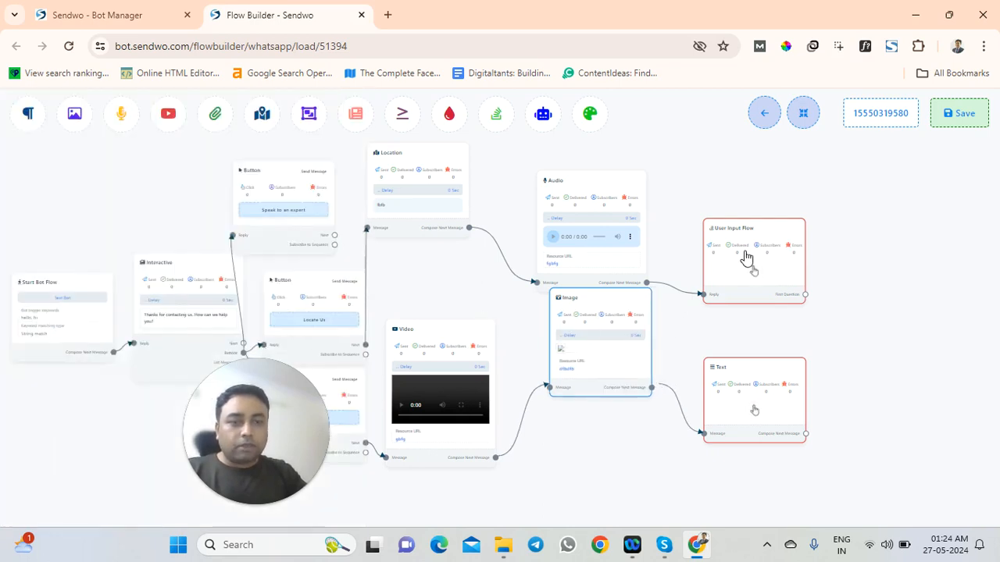
Delete the User Input Flow block and the Text block that follows the Image block.
left_click(747, 261)
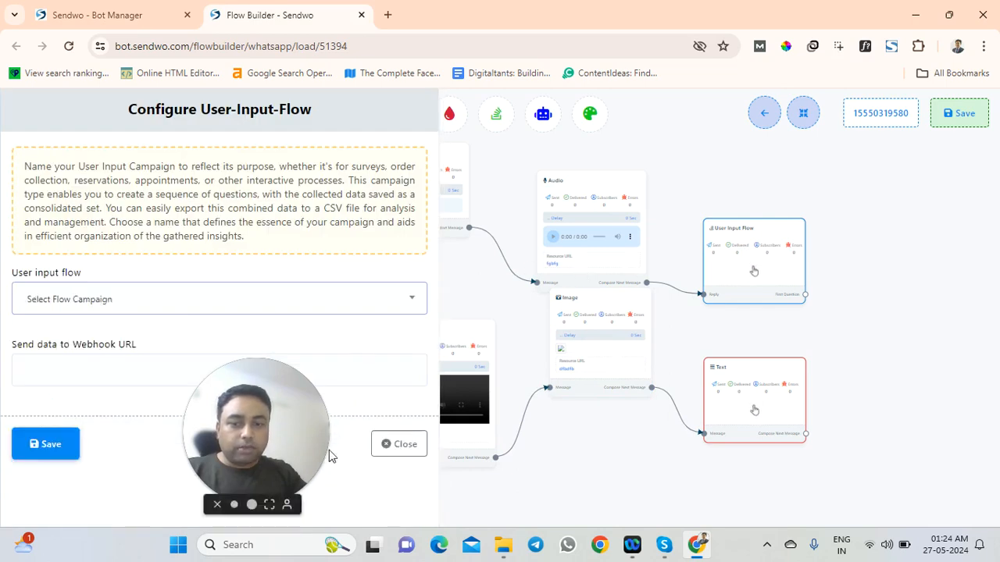
left_click(415, 449)
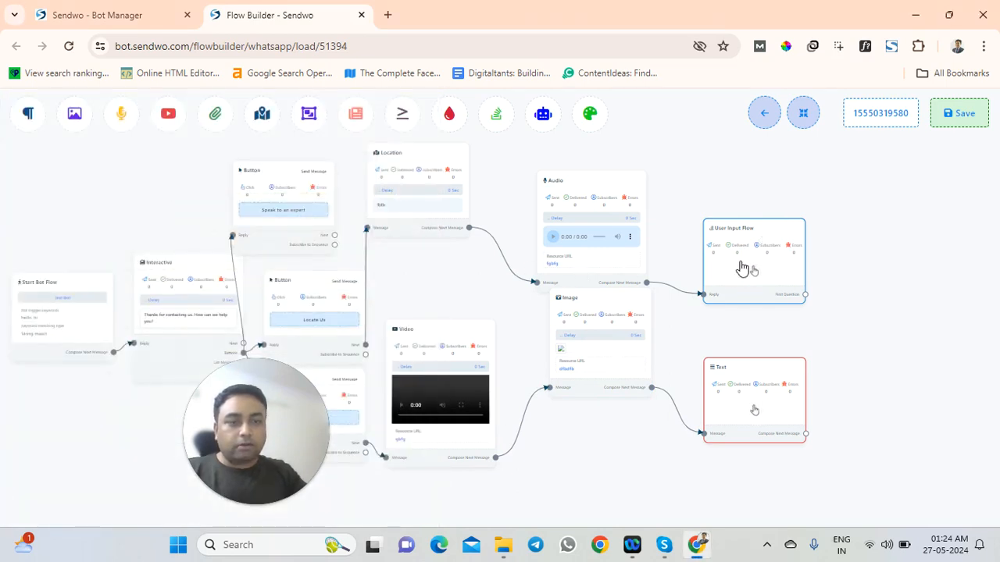
right_click(741, 267)
left_click(760, 272)
right_click(748, 386)
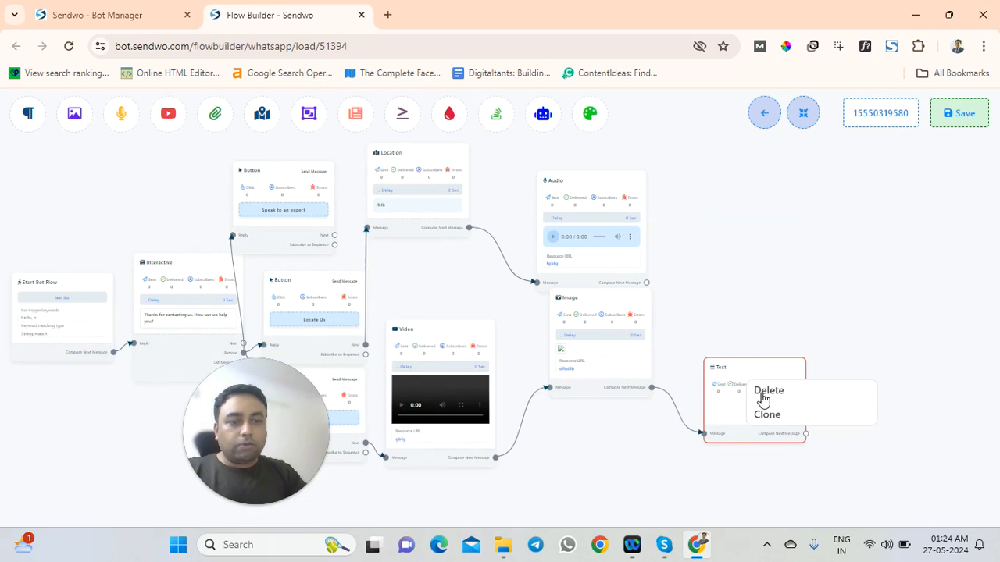
left_click(760, 398)
Try to save the flow, read the warning about the button connection, and dismiss it.
left_click(942, 121)
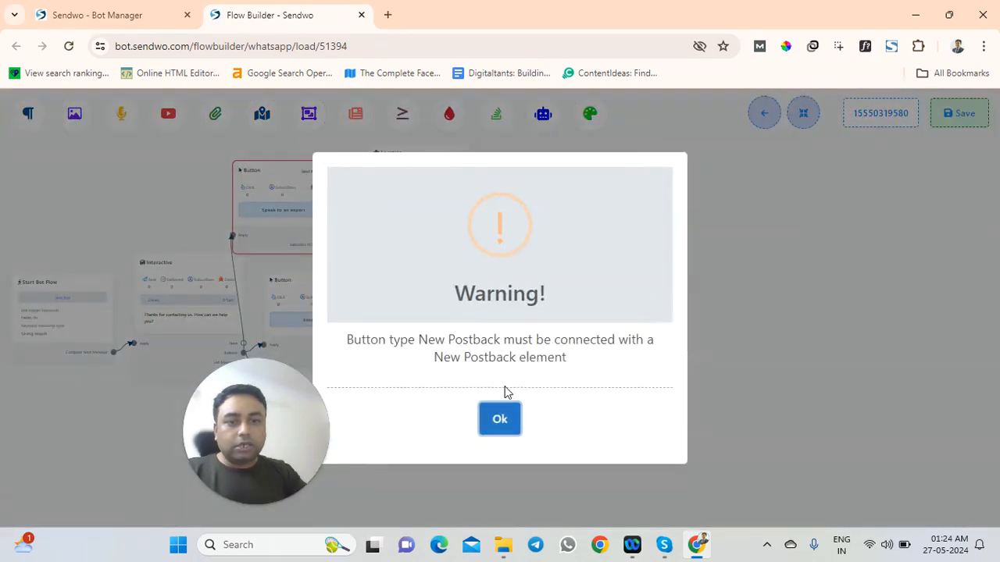
left_click_drag(348, 340, 516, 378)
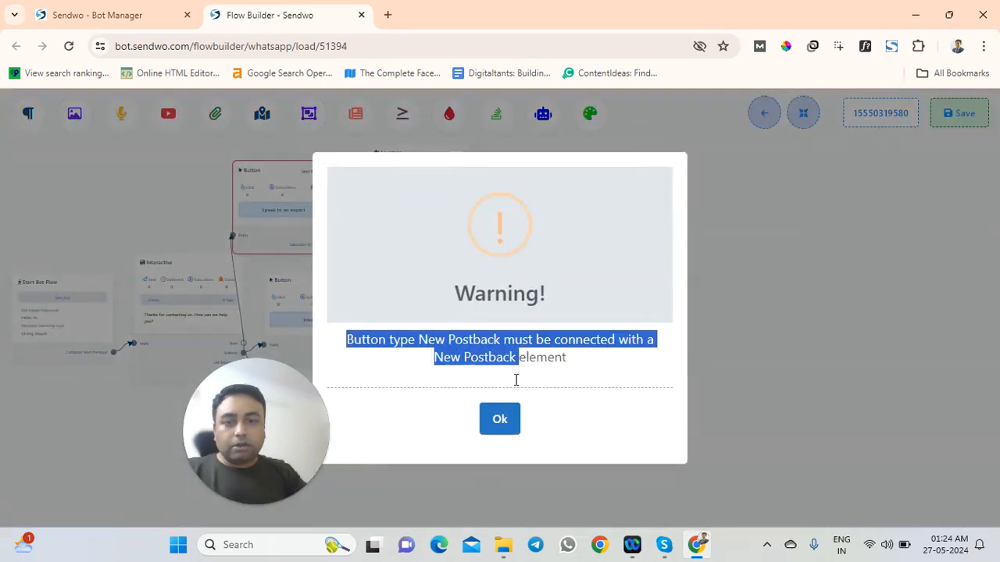
left_click(500, 419)
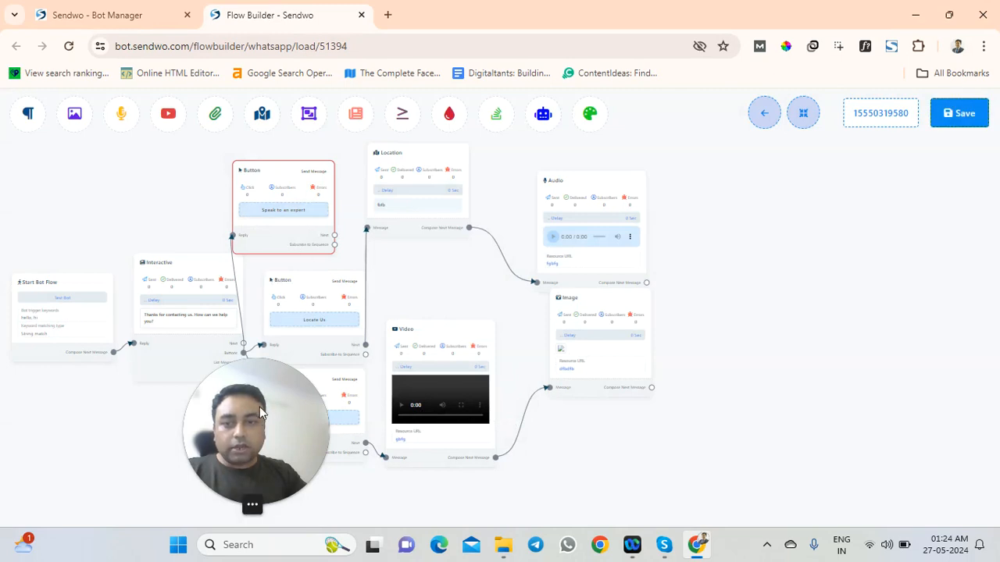
Add a Text block from the "Speak to an expert" button's Next output and open its configuration.
left_click_drag(222, 424, 701, 408)
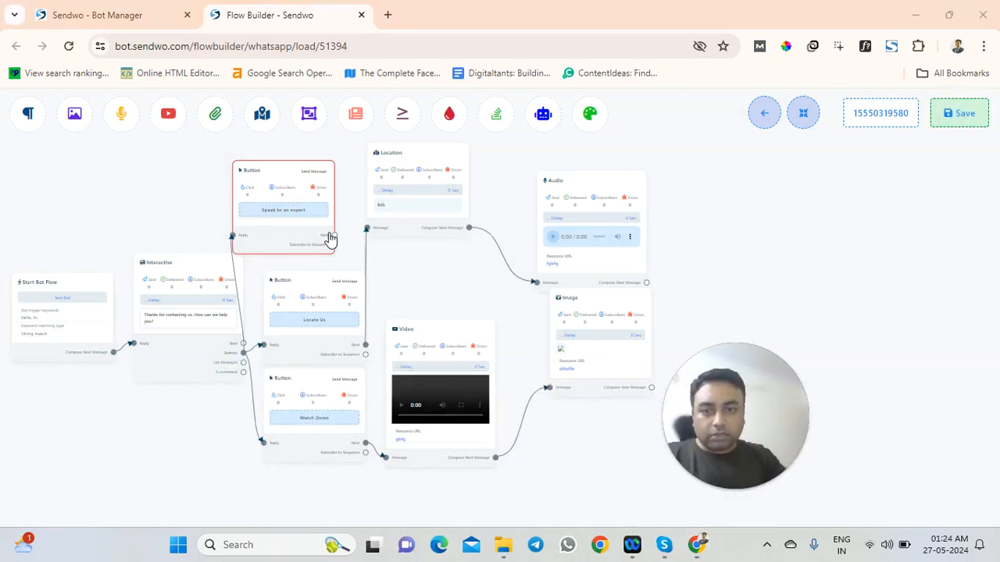
left_click_drag(352, 221, 350, 219)
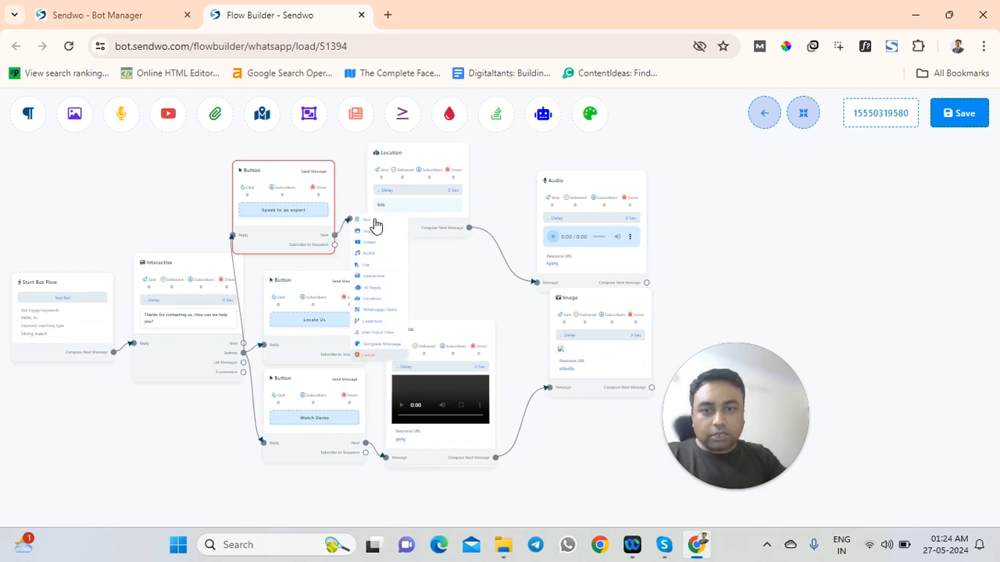
left_click(369, 221)
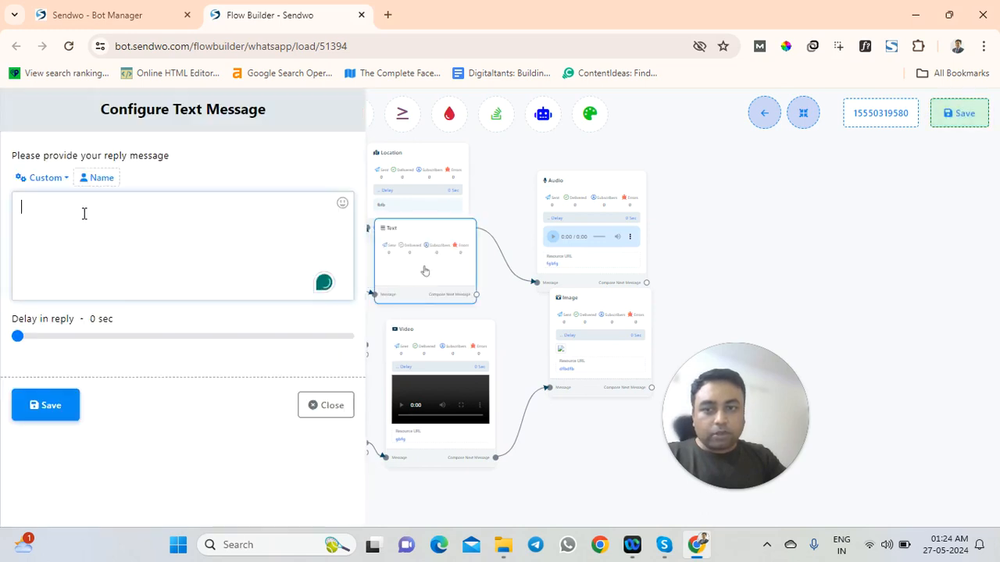
Set the Text block's reply message to "fdbdf" and save its configuration.
type("fdbdf")
left_click(50, 412)
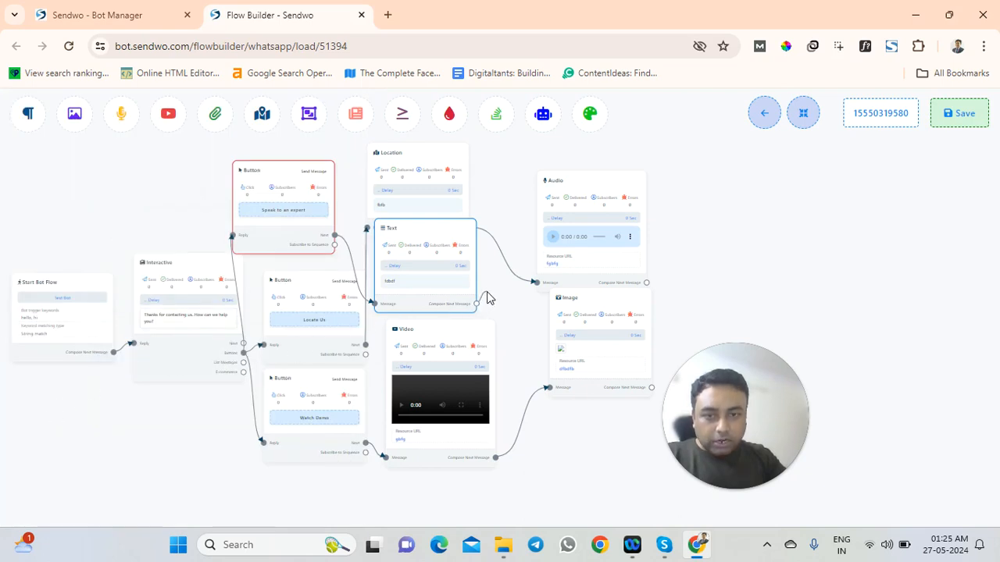
Save the WhatsApp flow and auto-arrange its blocks on the canvas.
left_click(958, 114)
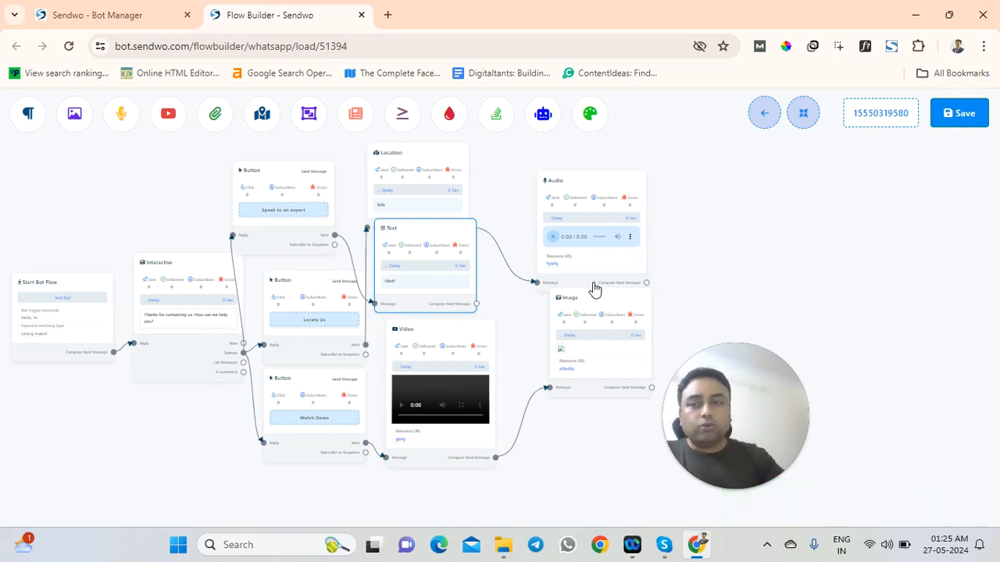
left_click(802, 115)
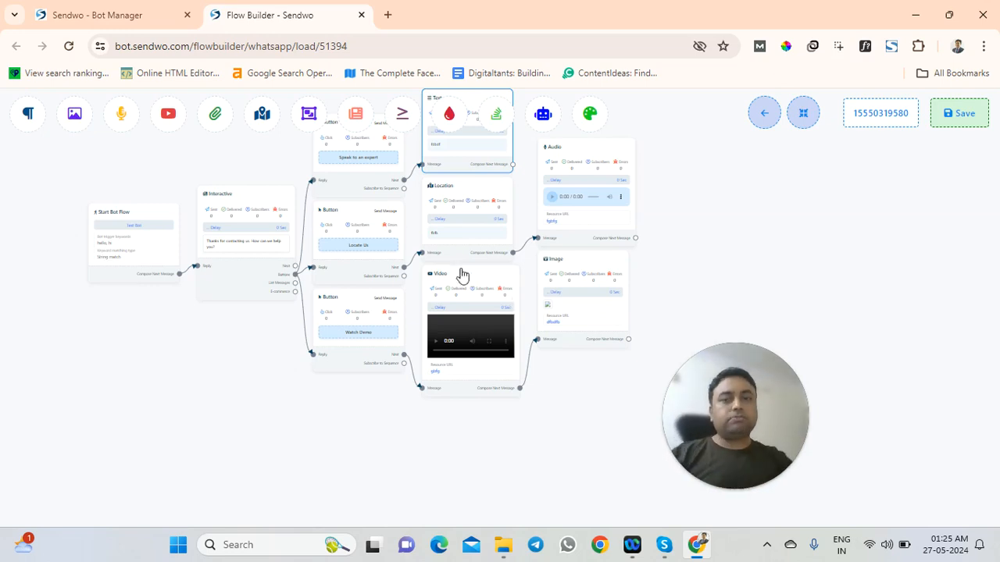
left_click_drag(262, 160, 277, 253)
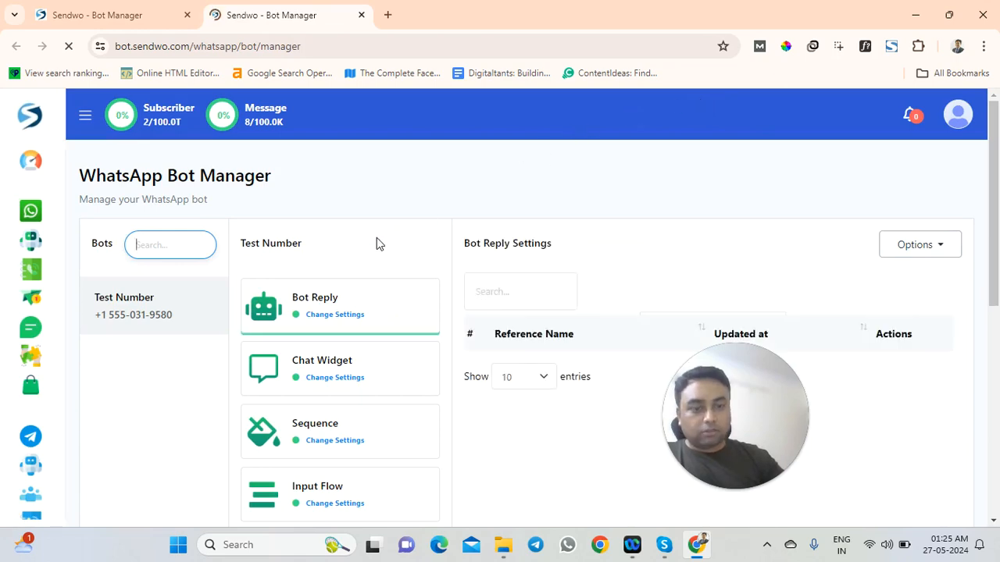
Open the bot's Action Buttons settings in WhatsApp Bot Manager and open the No Match action's flow.
scroll(377, 243, "down", 6)
scroll(195, 258, "up", 1)
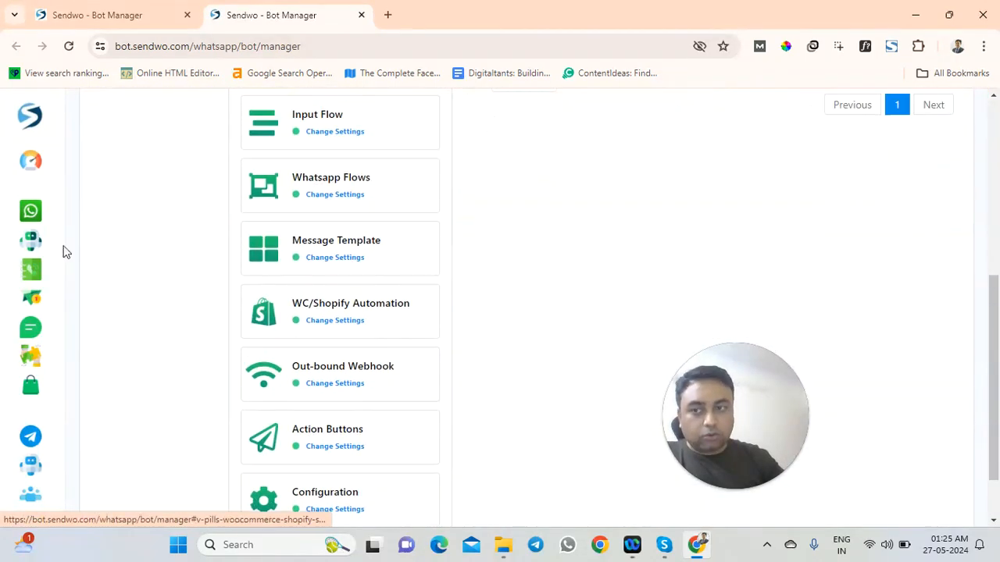
left_click(31, 241)
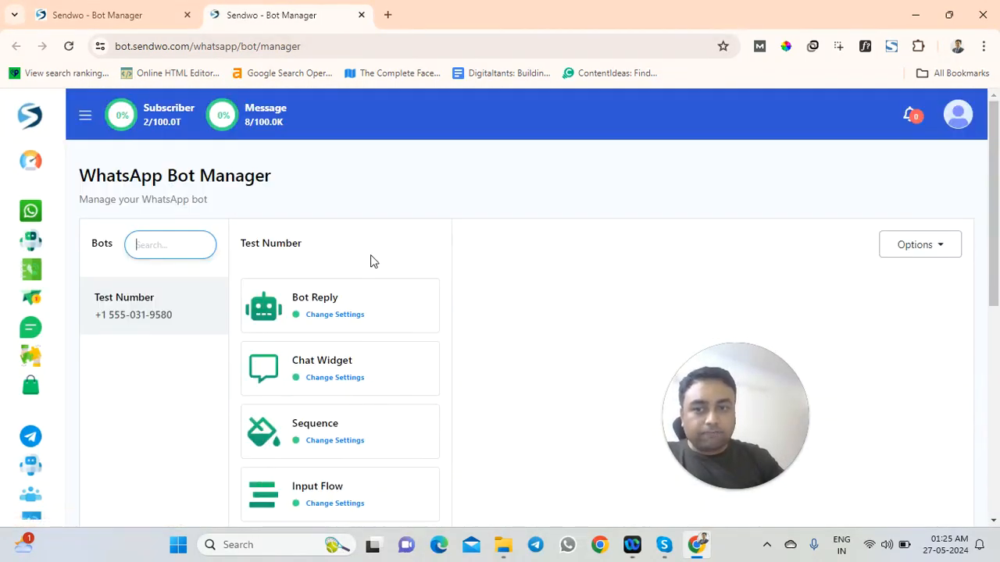
scroll(370, 261, "down", 6)
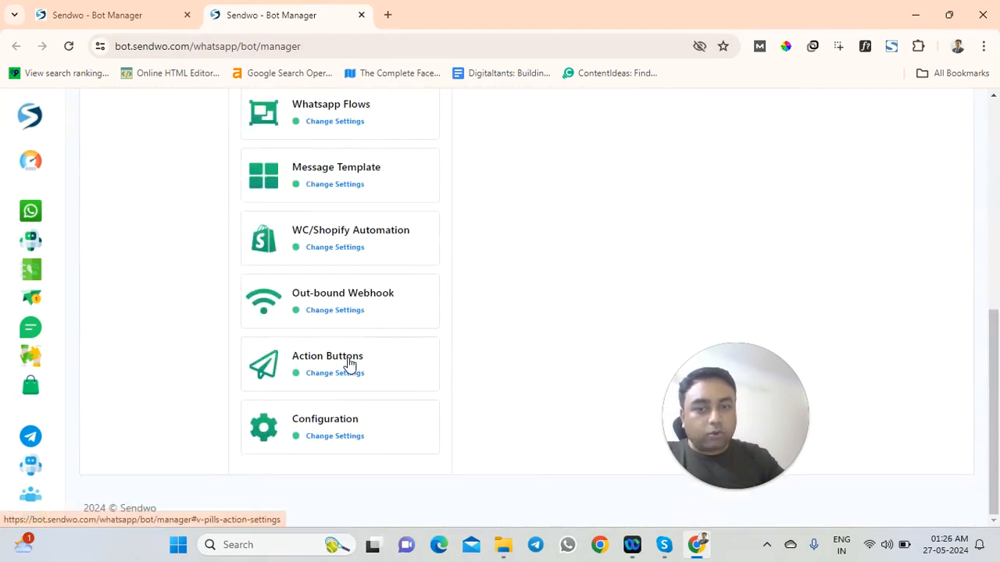
left_click(349, 363)
scroll(611, 241, "up", 6)
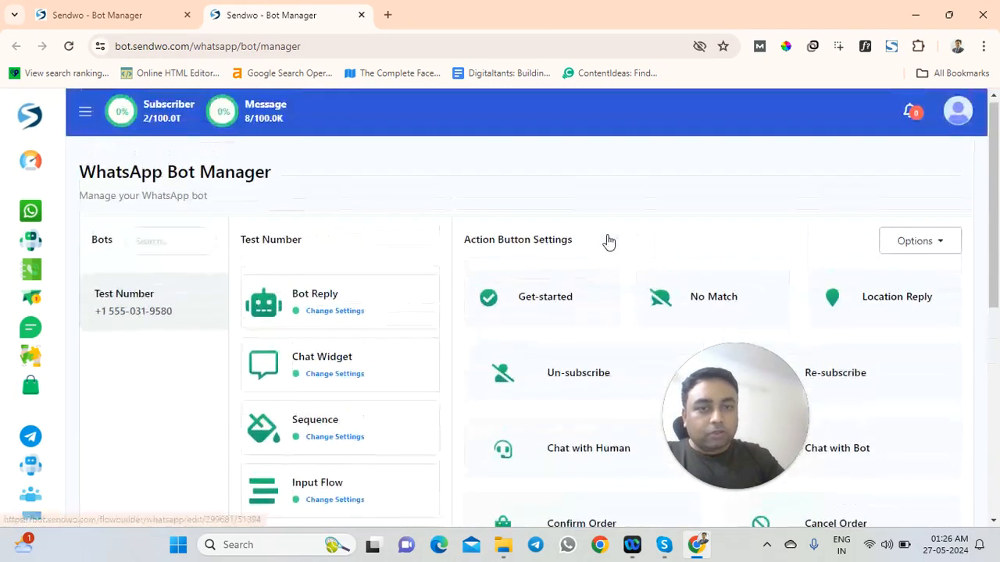
scroll(641, 241, "down", 1)
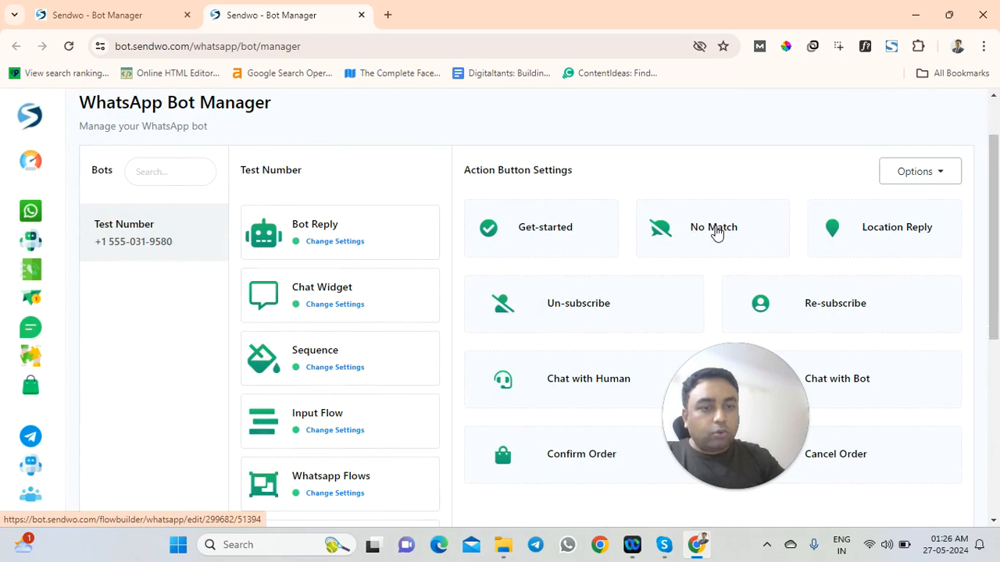
left_click(713, 228)
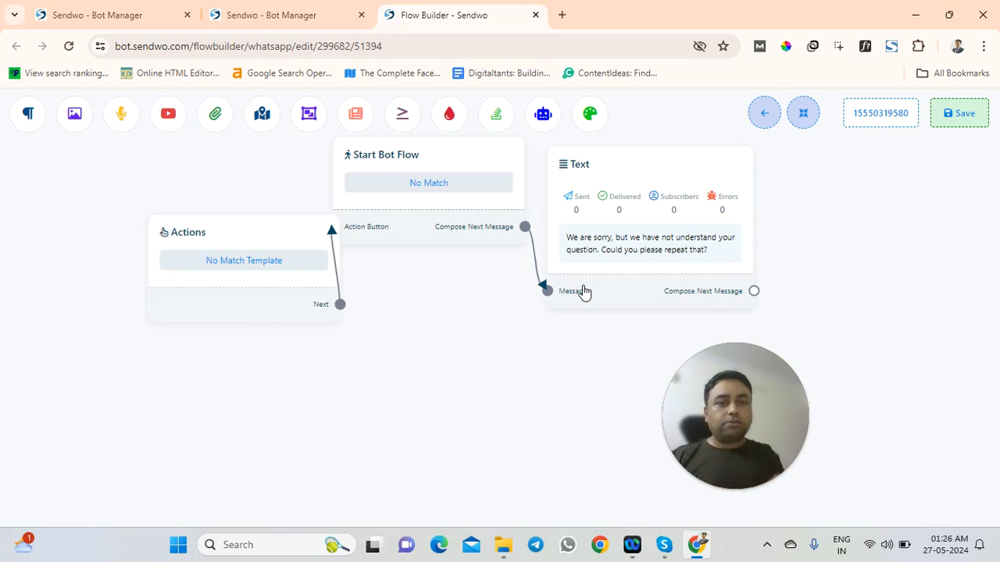
Switch back to Bot Manager and view the account dashboard.
left_click(281, 15)
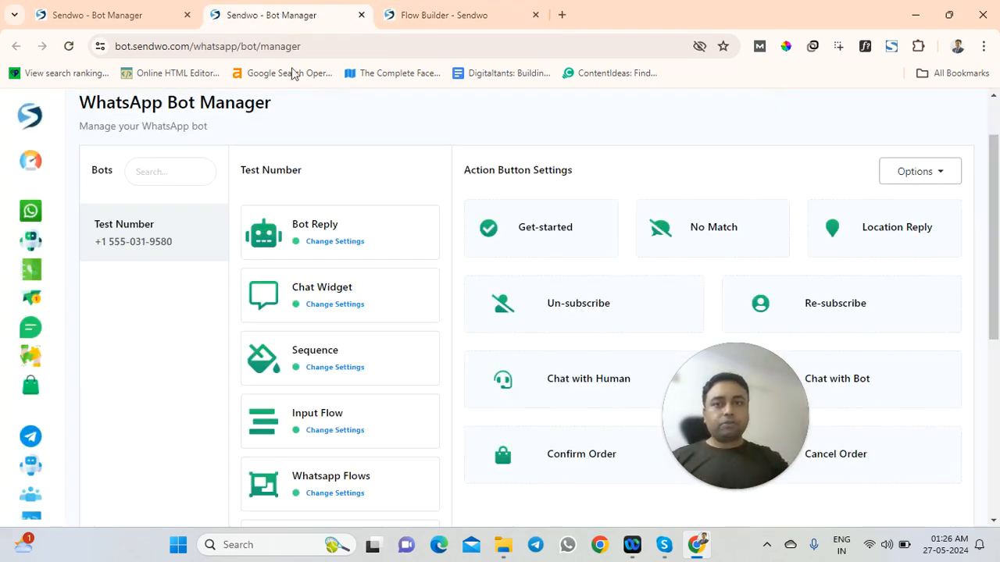
scroll(348, 135, "up", 1)
left_click(30, 160)
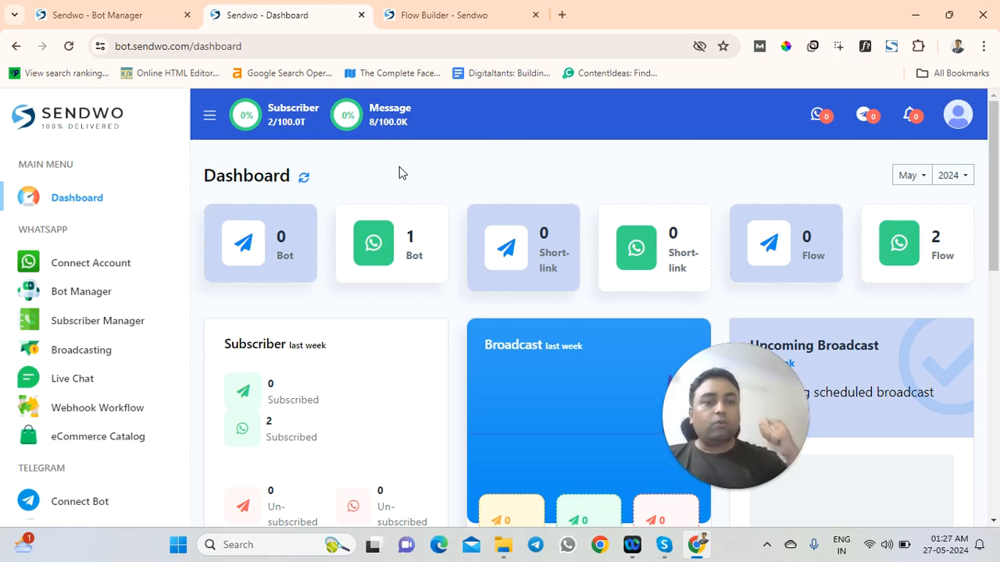
Return from the dashboard to WhatsApp Bot Manager and reopen the No Match action's flow.
left_click(74, 289)
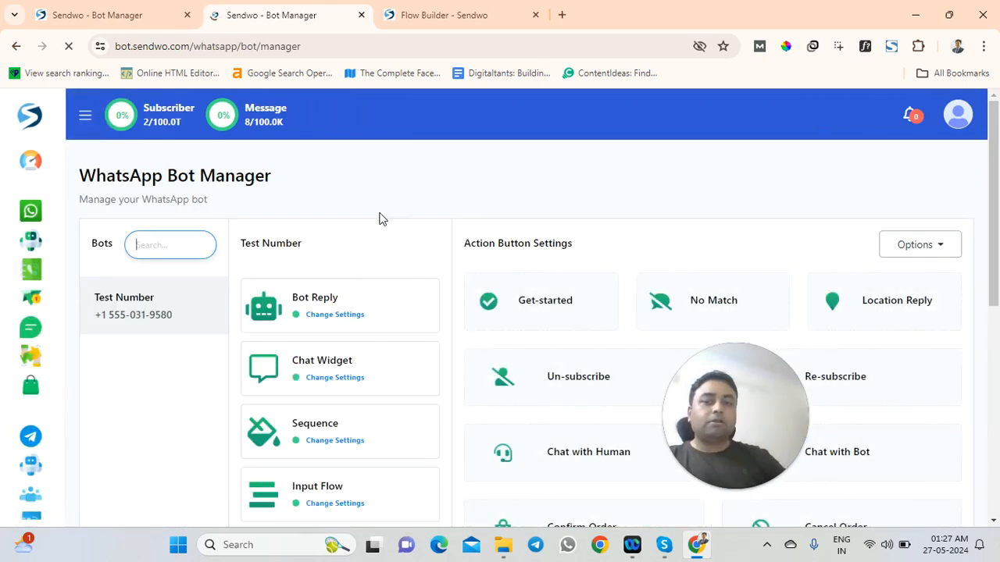
scroll(362, 212, "down", 5)
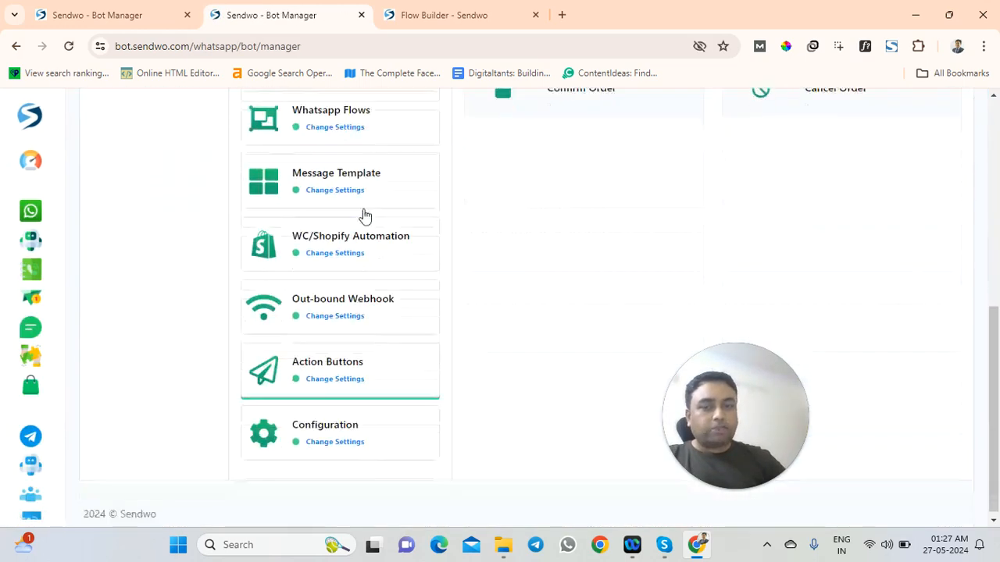
scroll(542, 310, "up", 5)
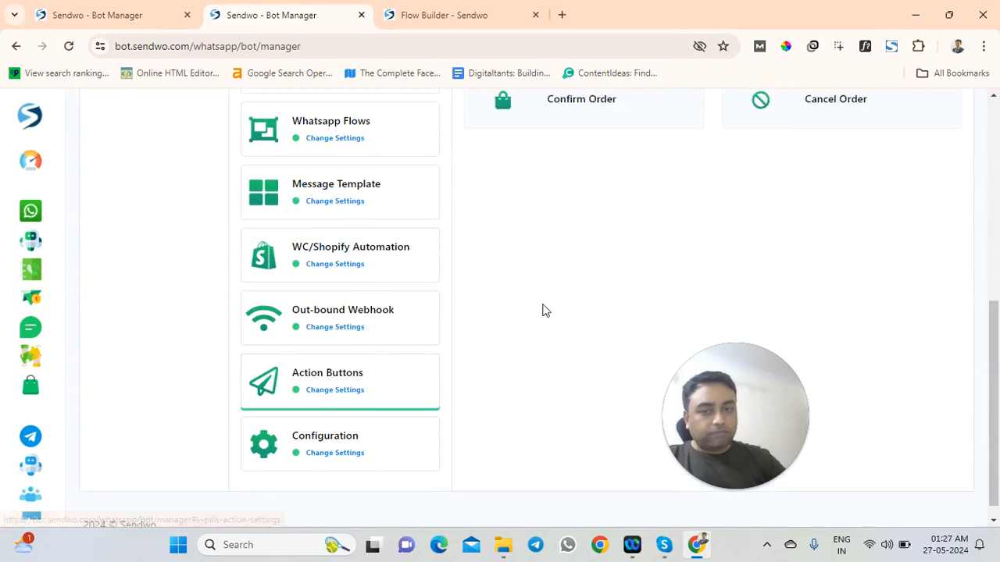
scroll(701, 180, "up", 1)
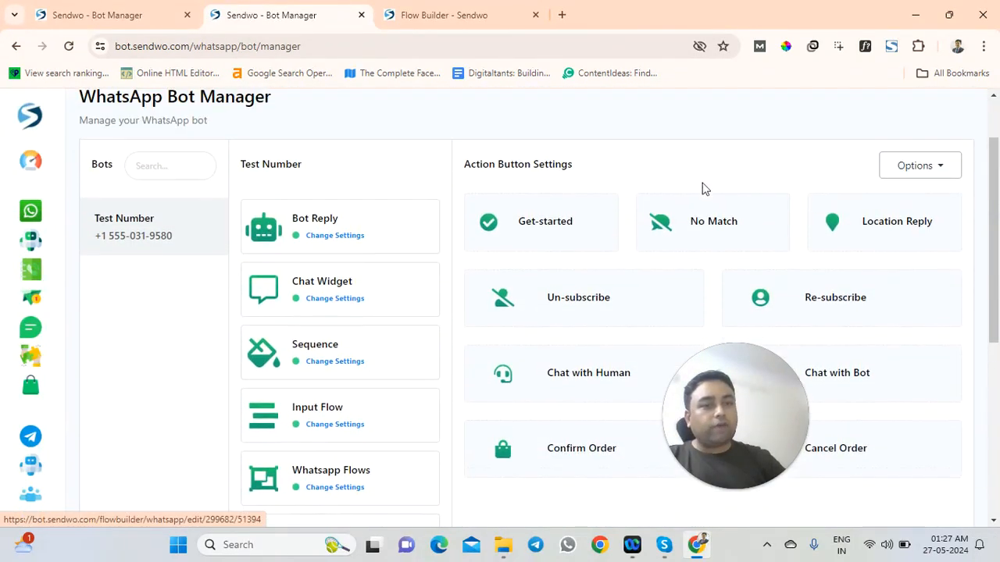
left_click(703, 217)
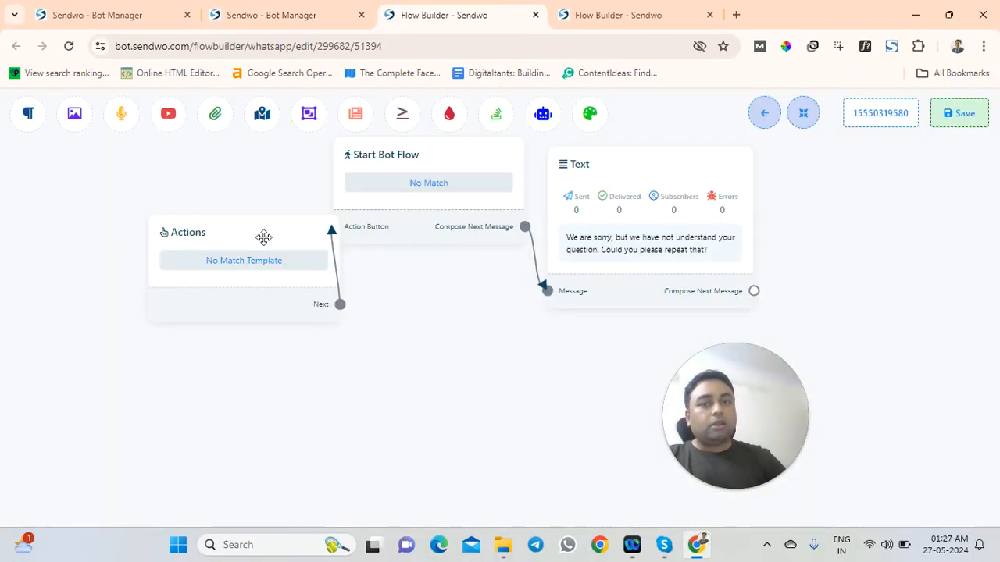
Space out the Actions, Start Bot Flow and Text blocks of the No Match flow in a row.
left_click_drag(263, 237, 199, 227)
left_click_drag(425, 159, 419, 206)
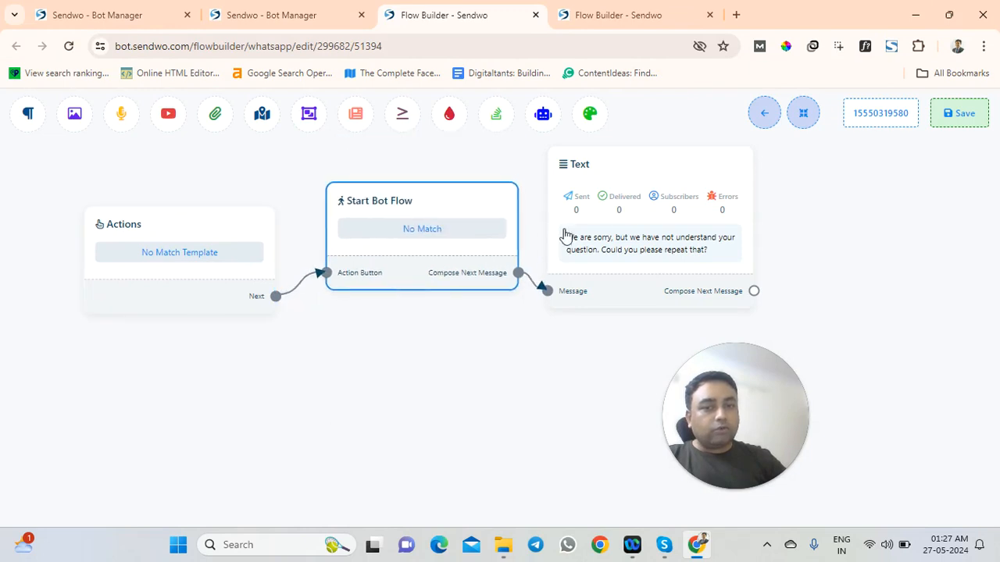
left_click_drag(640, 176, 653, 182)
Replace the No Match flow's Text block with an AI Reply block connected to Start Bot Flow's Compose Next Message output.
right_click(653, 182)
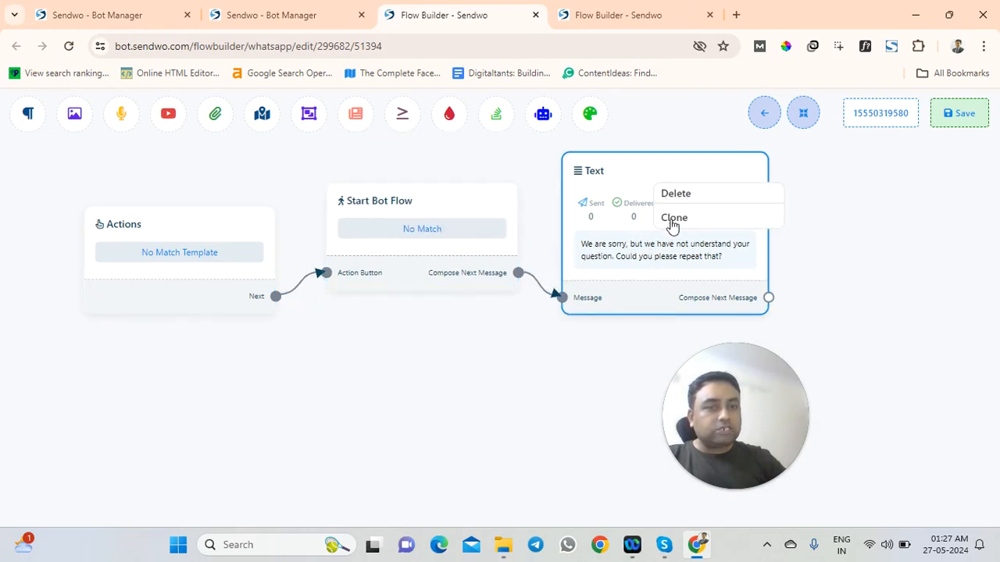
left_click(674, 197)
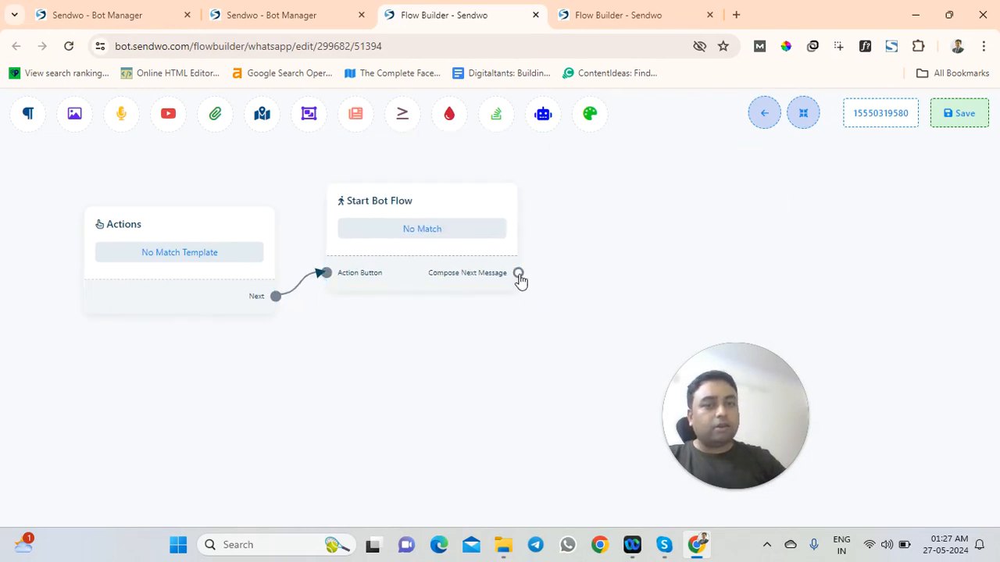
left_click_drag(519, 273, 583, 212)
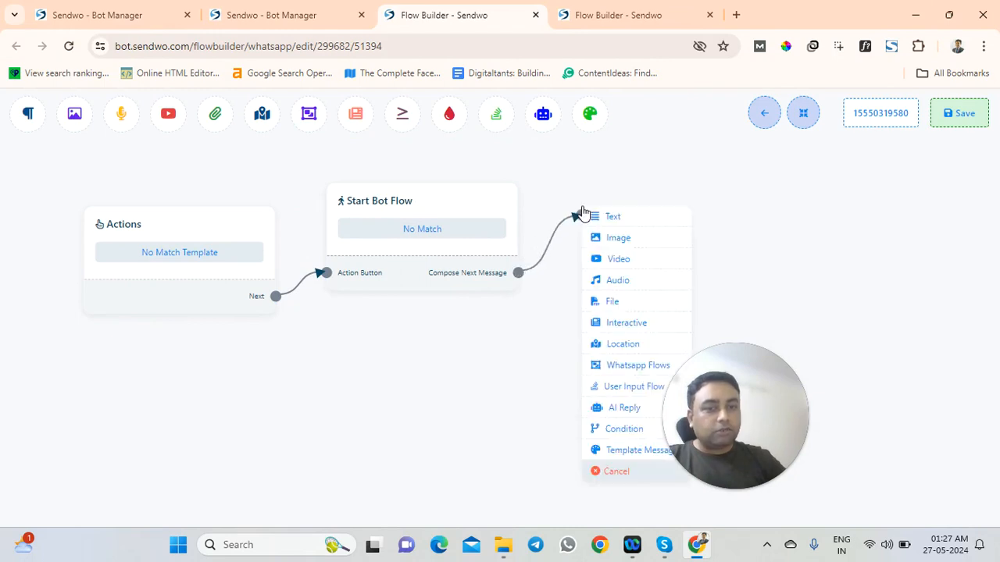
left_click(618, 408)
left_click_drag(714, 403, 952, 248)
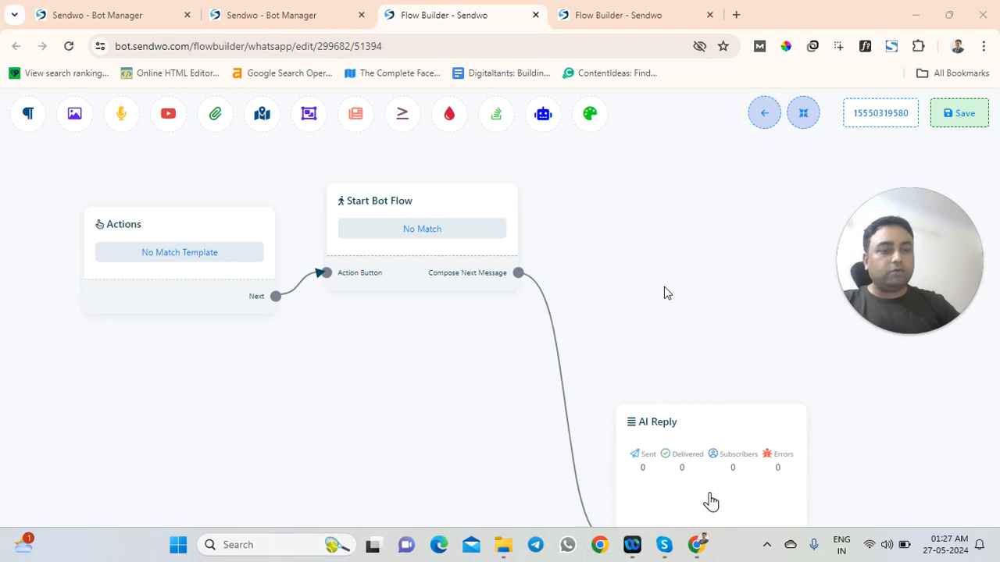
left_click_drag(683, 411, 659, 231)
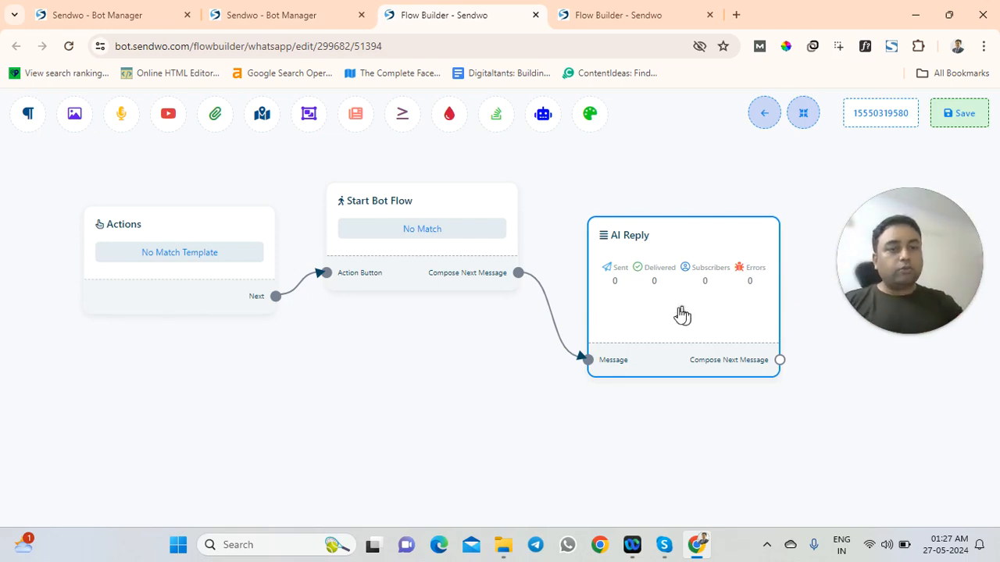
Set the AI Reply block's learning message to "hgjjgj", then save the No Match flow and return to Bot Manager.
double_click(683, 315)
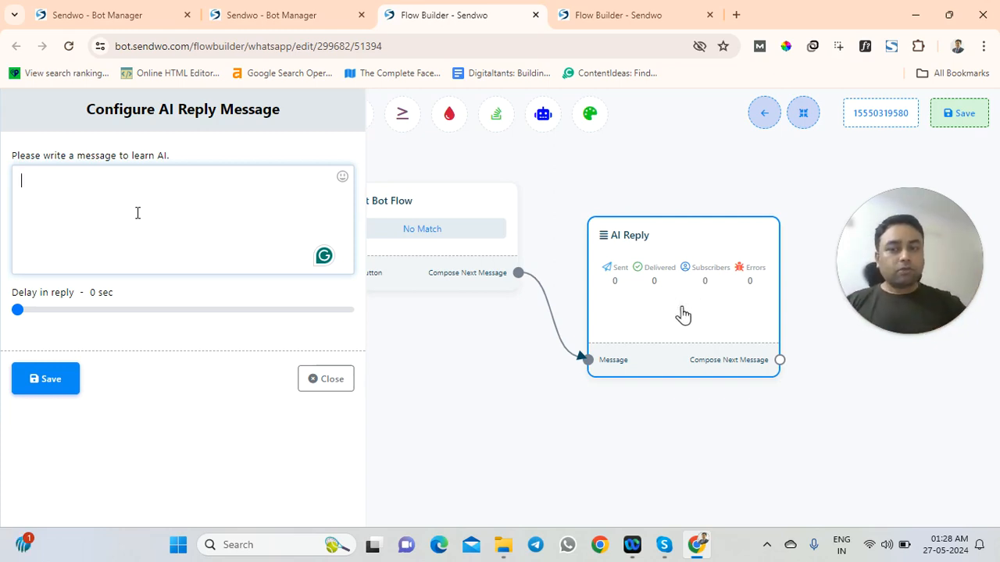
type("hgjjgj")
left_click(58, 380)
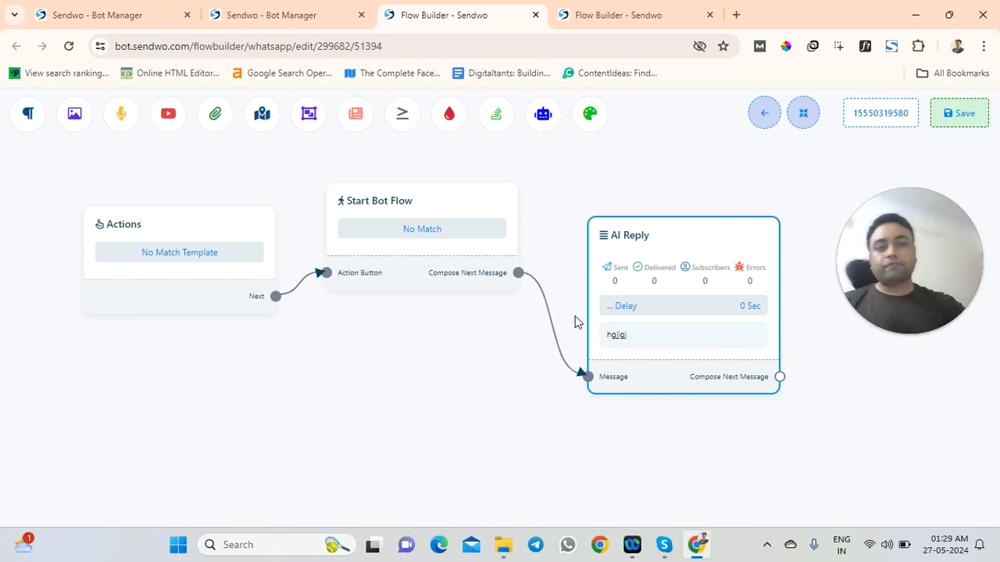
left_click(948, 115)
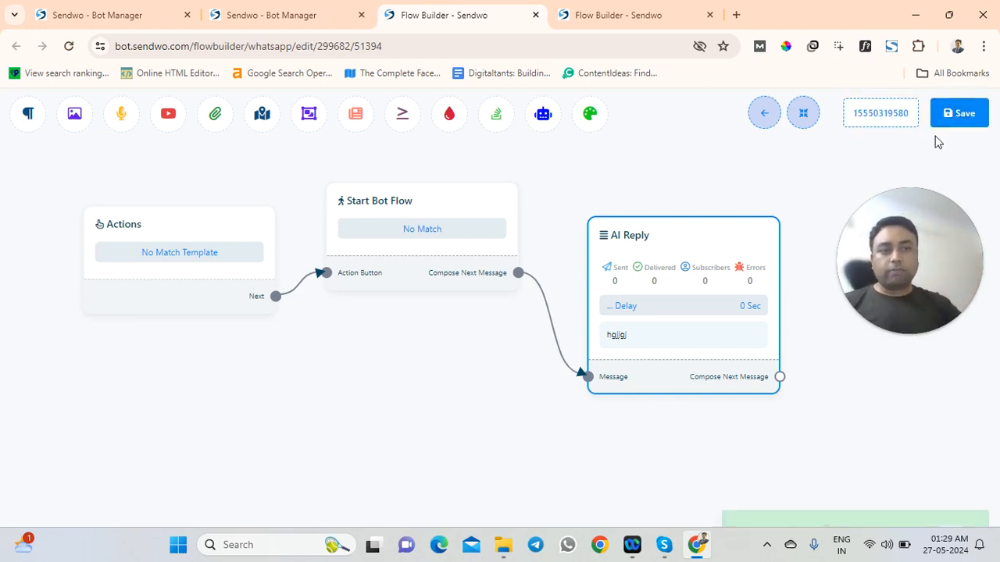
left_click(765, 125)
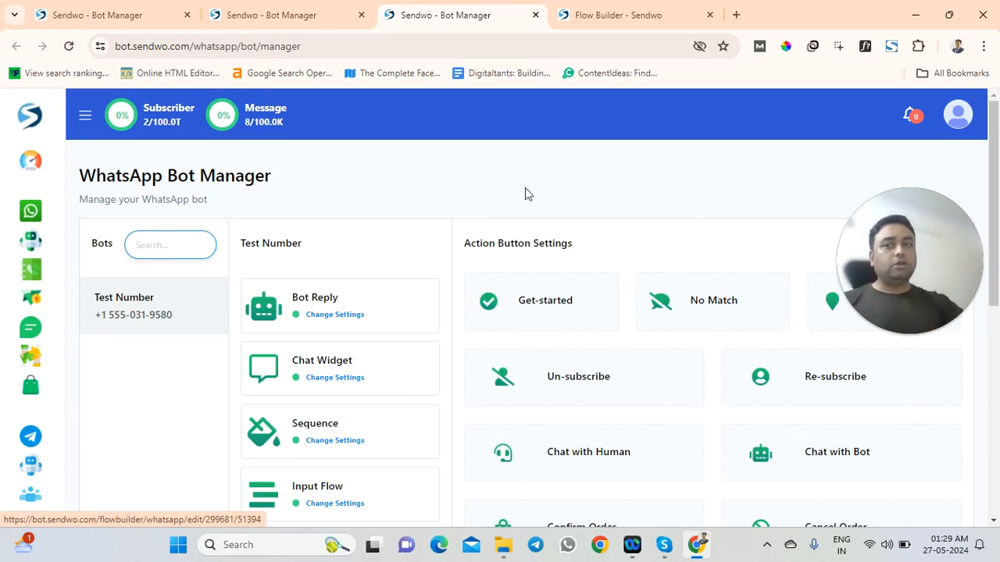
Open sendwo.com in a new tab and look at the website's Get Help chat widget.
left_click(736, 14)
type("s")
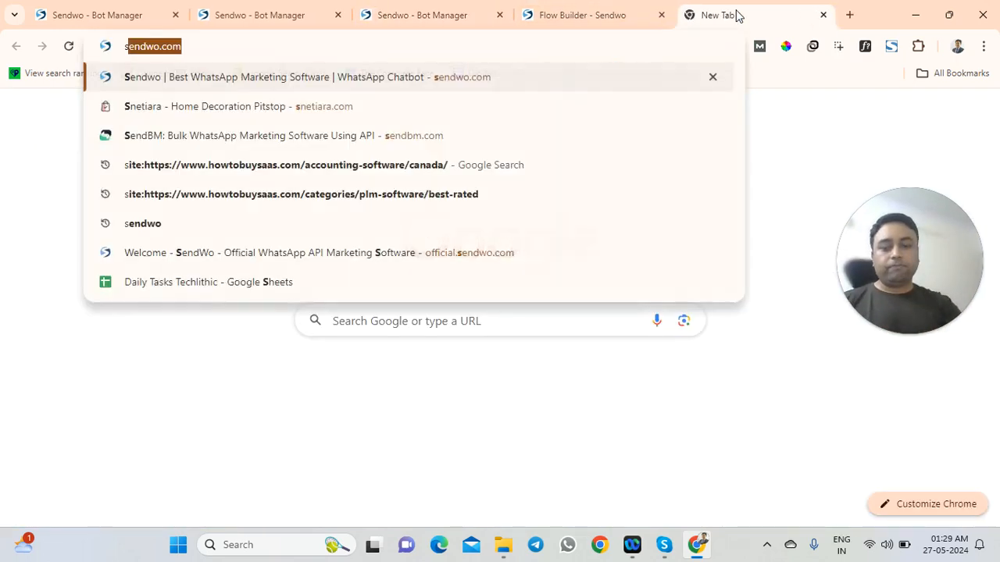
type("endwo")
key("Return")
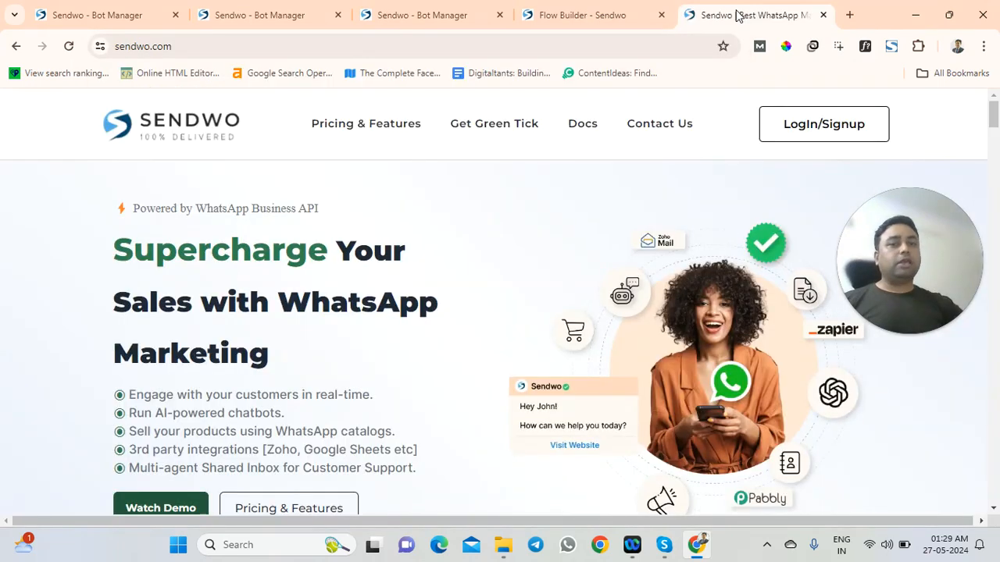
left_click_drag(907, 252, 63, 230)
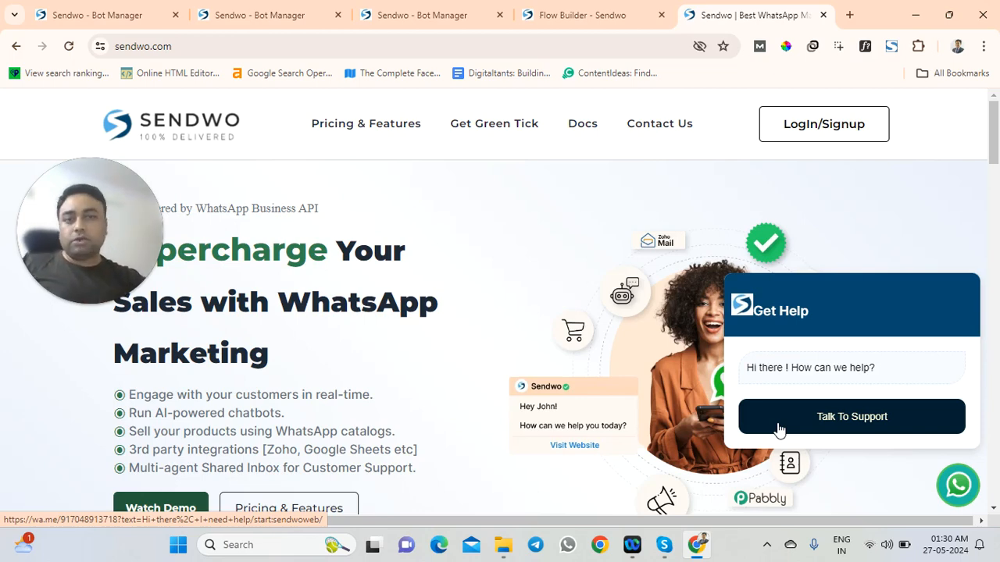
Go back from the website to the Action Button Settings in WhatsApp Bot Manager.
left_click(539, 14)
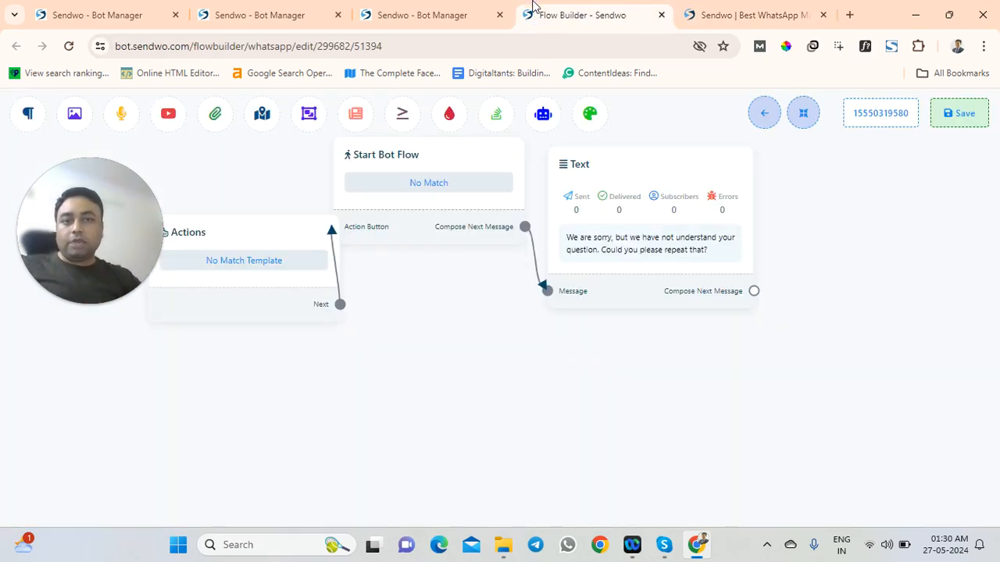
left_click(457, 15)
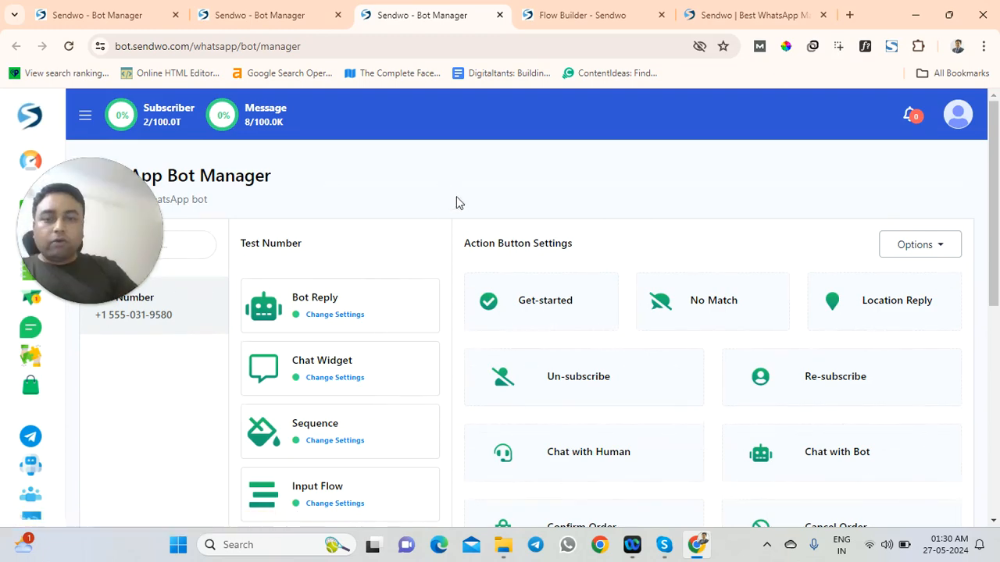
left_click(69, 240)
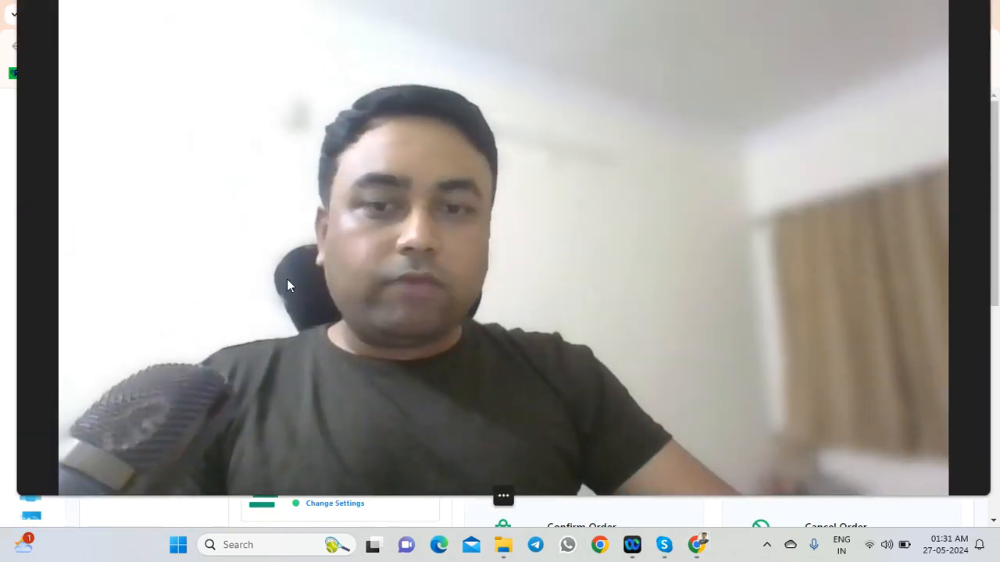